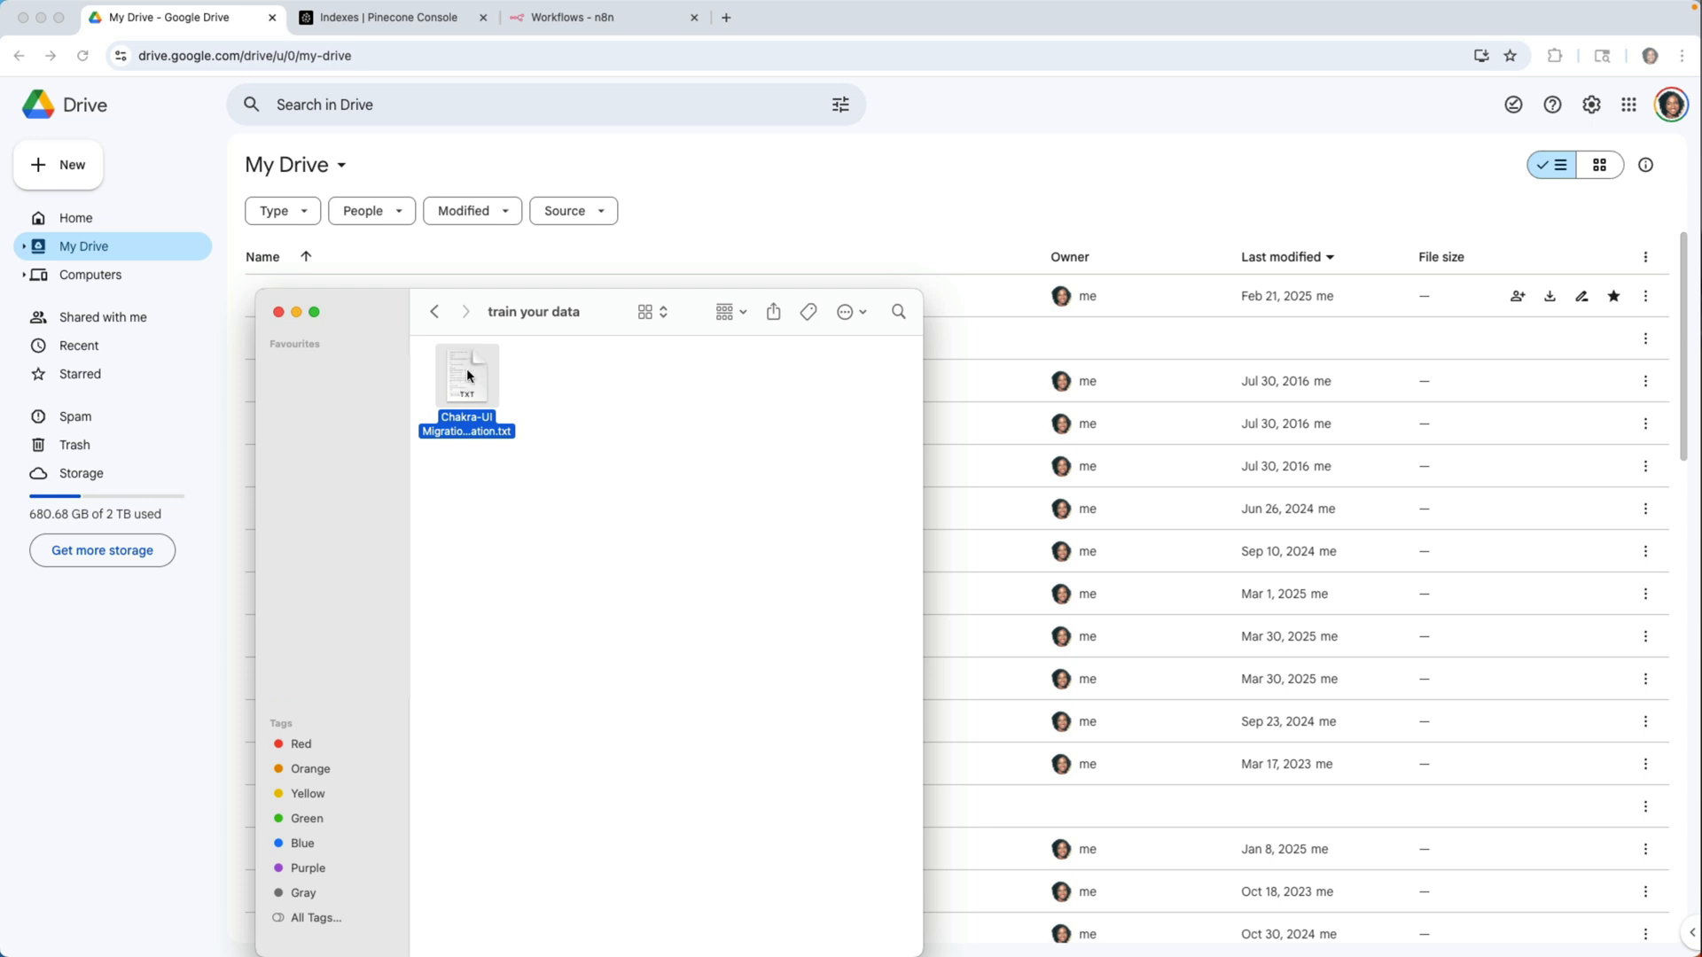
- Upload Chakra-UI Migration Documentation.txt from the "train your data" folder to My Drive and open the uploaded file
{"action": "left_click_drag", "start_coordinate": [468, 375], "coordinate": [536, 249]}
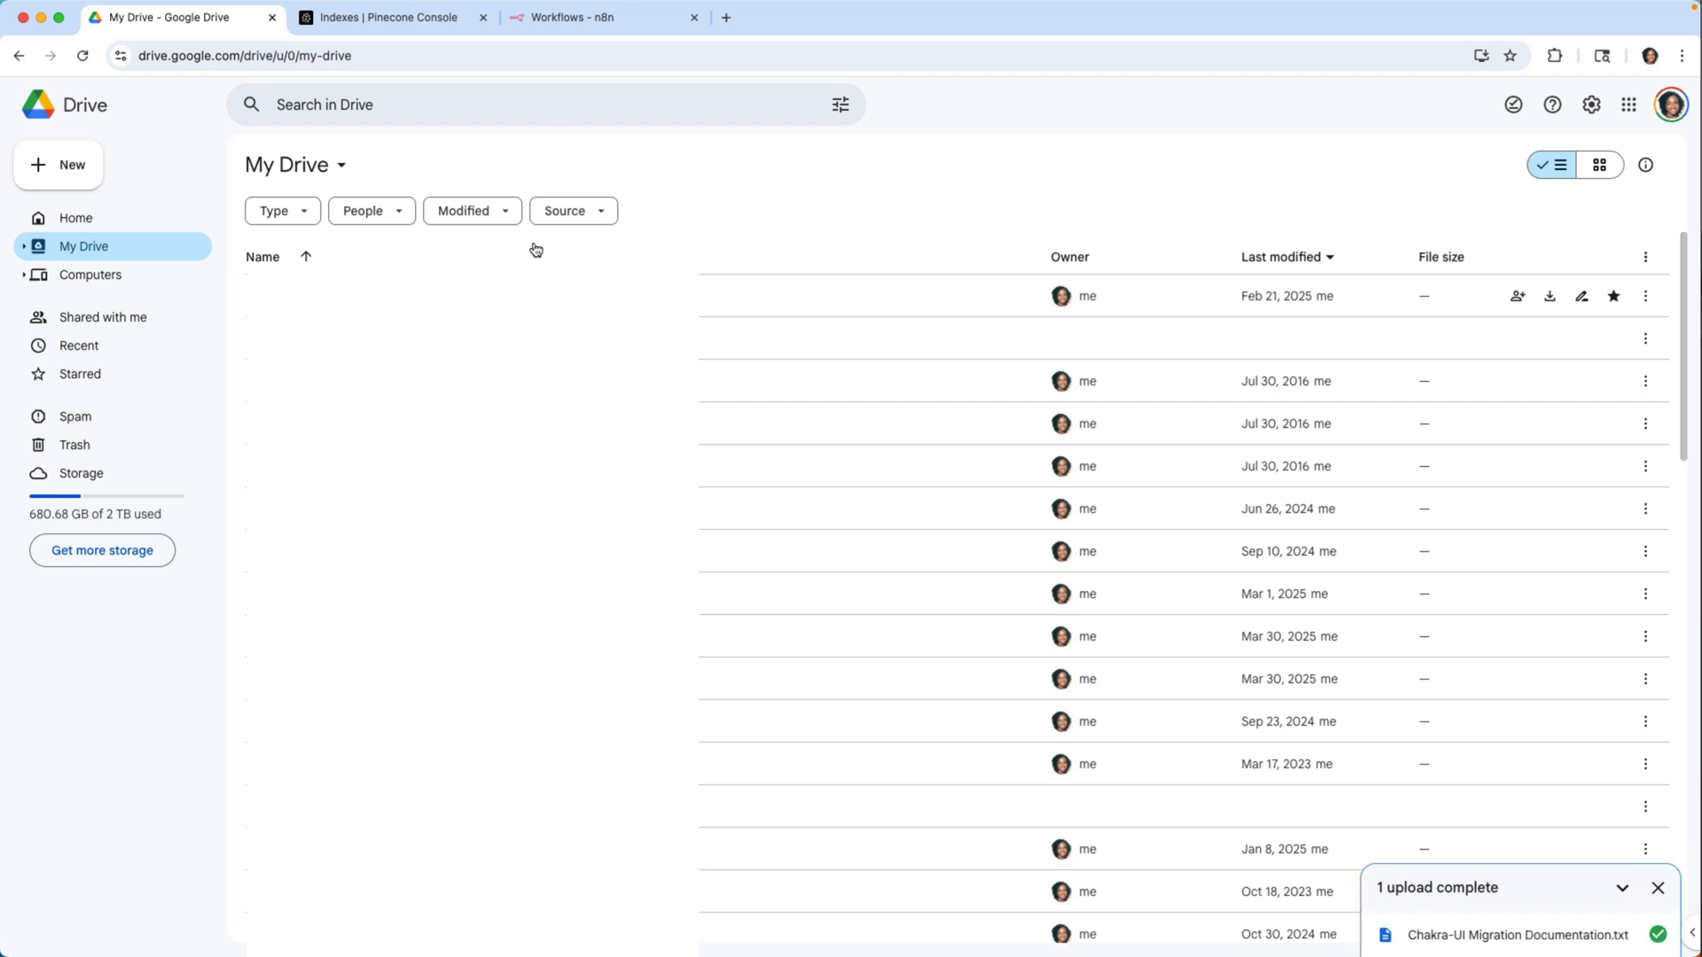
{"action": "left_click", "coordinate": [1455, 945]}
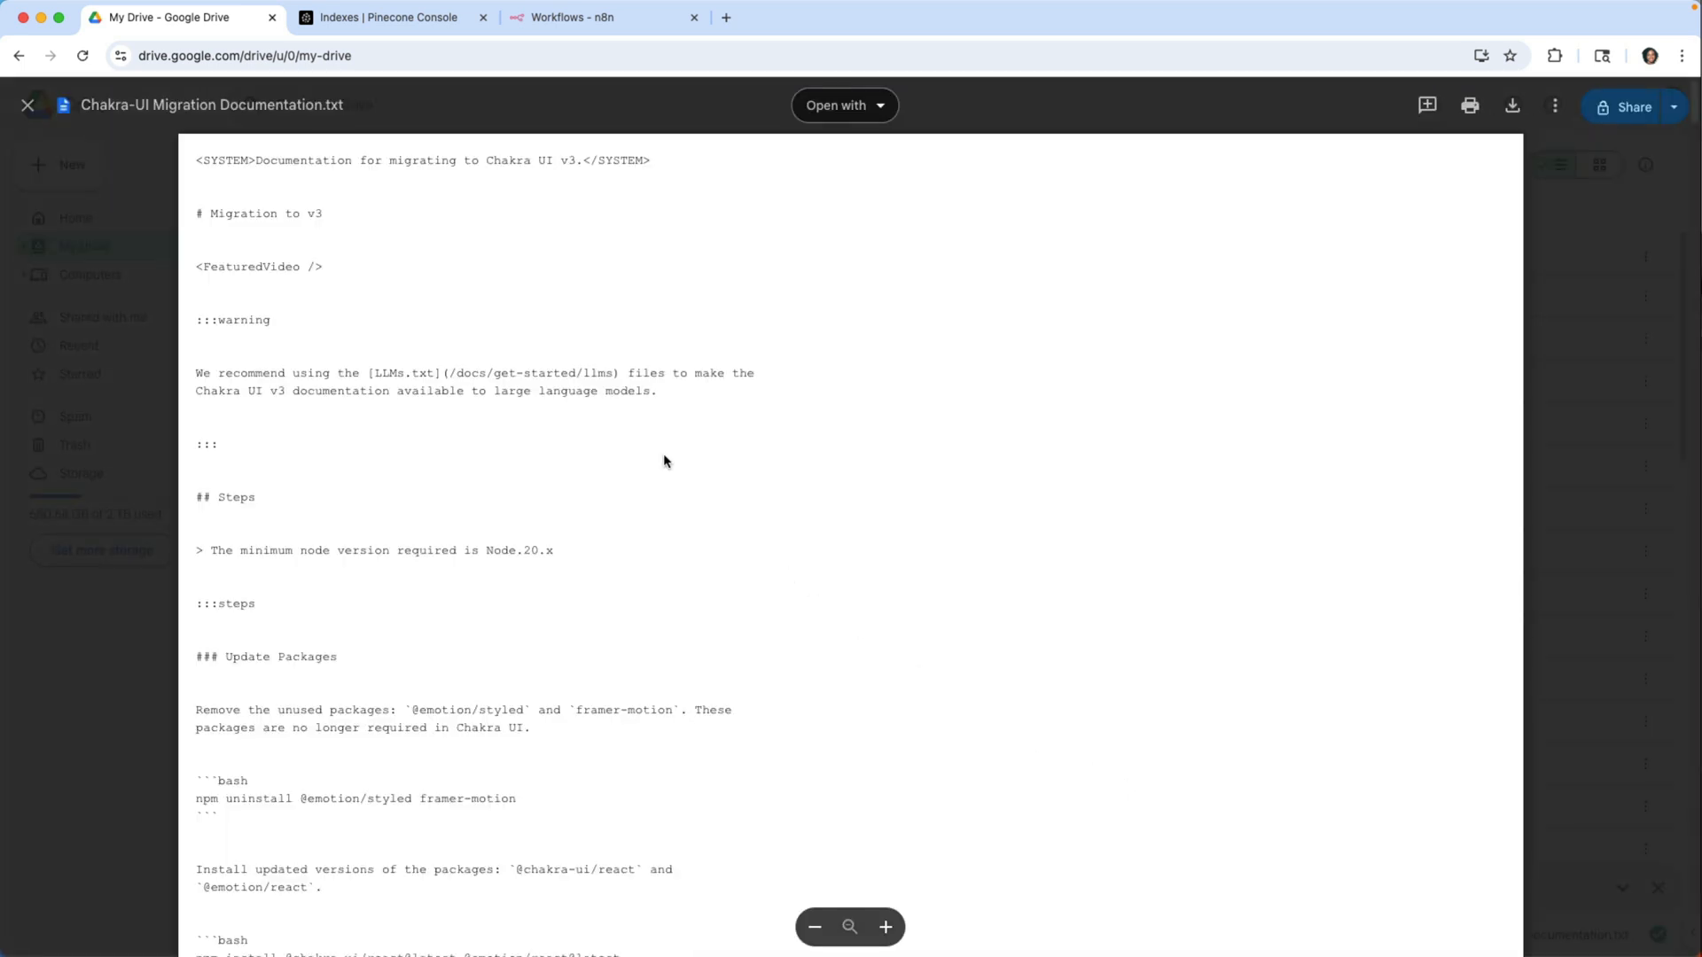
- Switch to the Pinecone console and start a new index named chakra-documentation
{"action": "left_click", "coordinate": [394, 25]}
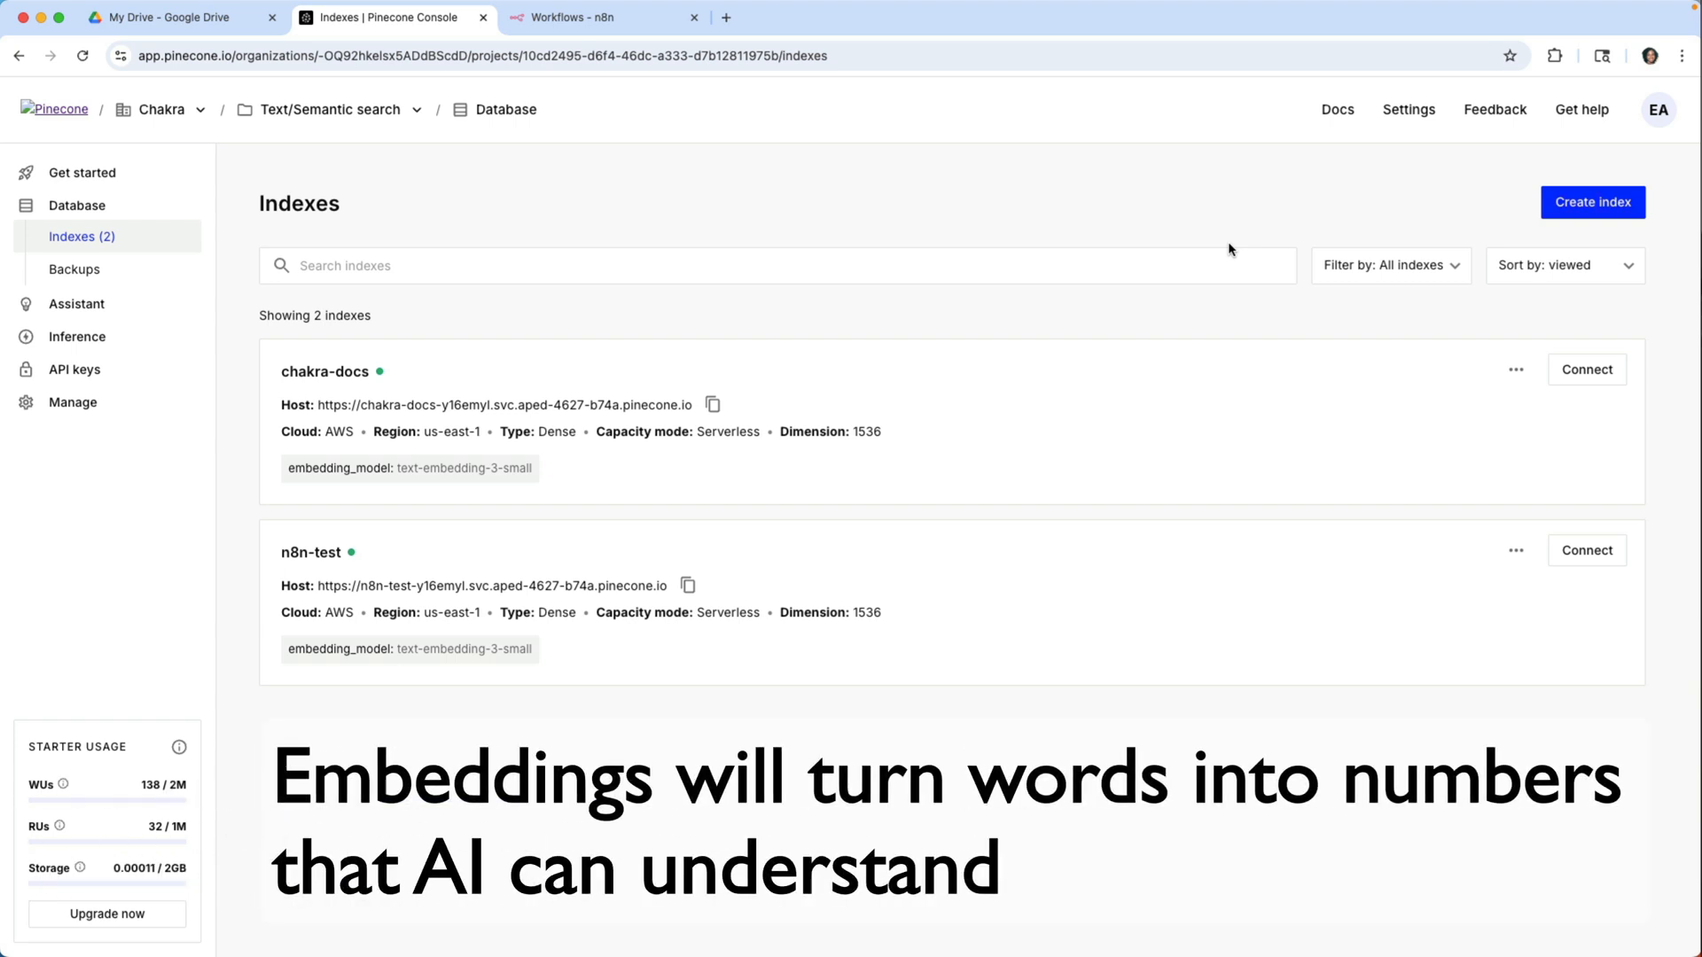
{"action": "left_click", "coordinate": [1552, 204]}
{"action": "left_click", "coordinate": [1159, 287]}
{"action": "type", "text": "chakr"}
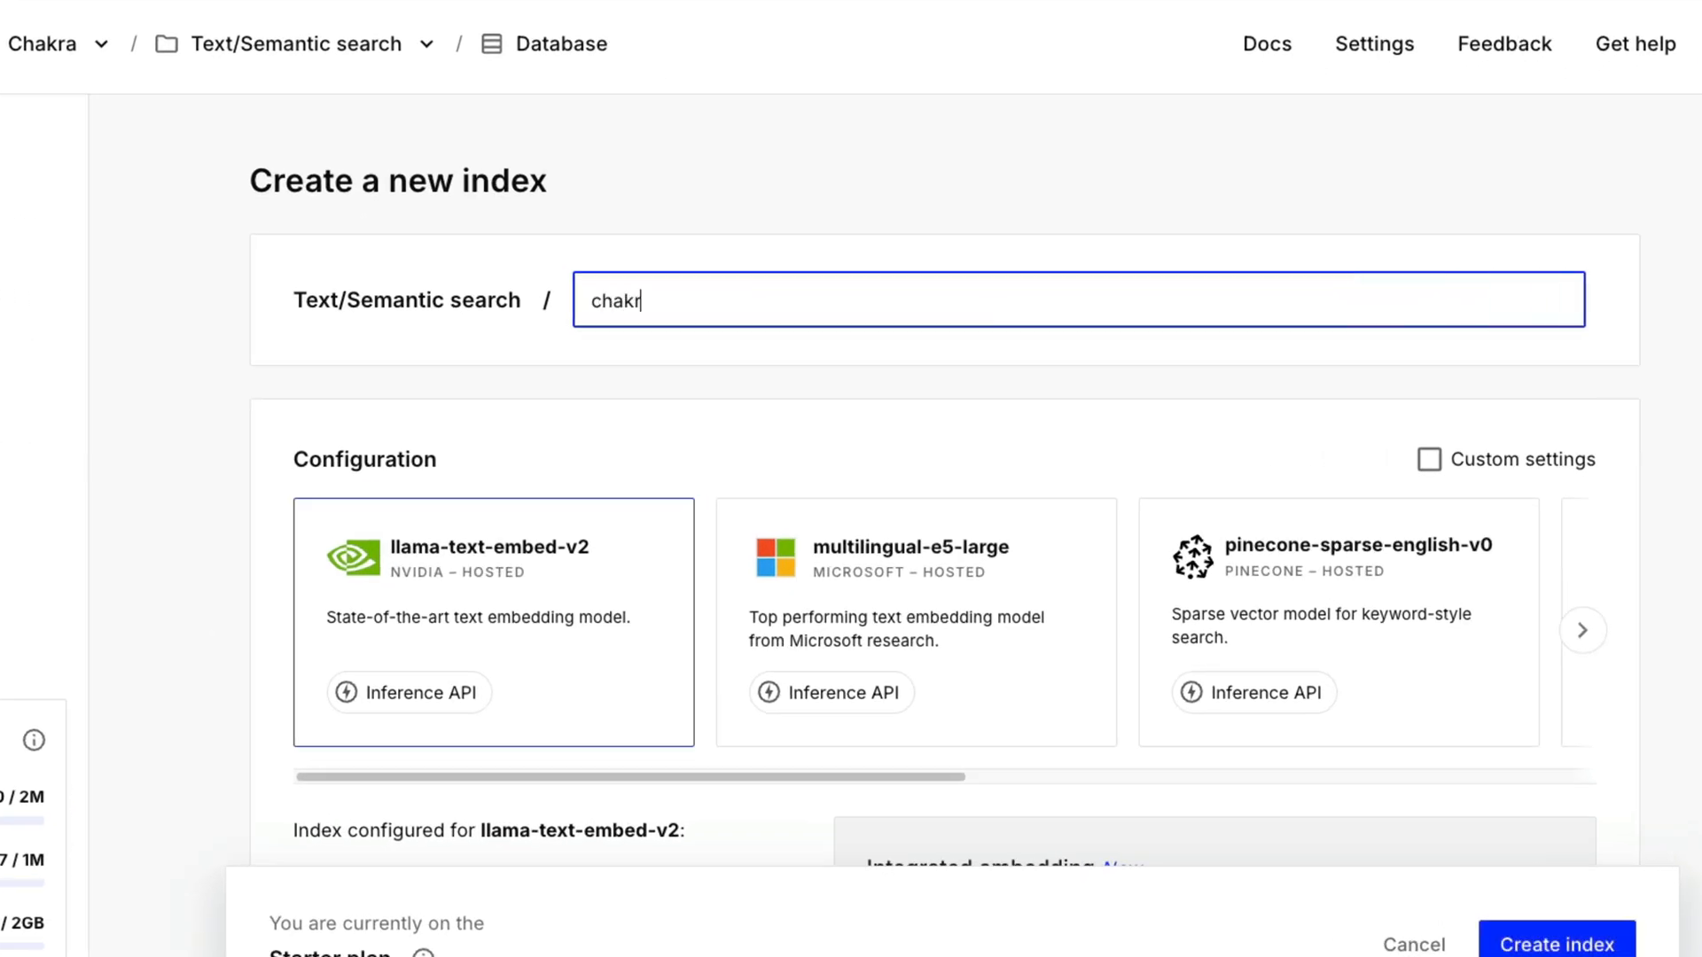
{"action": "type", "text": "a-documentation"}
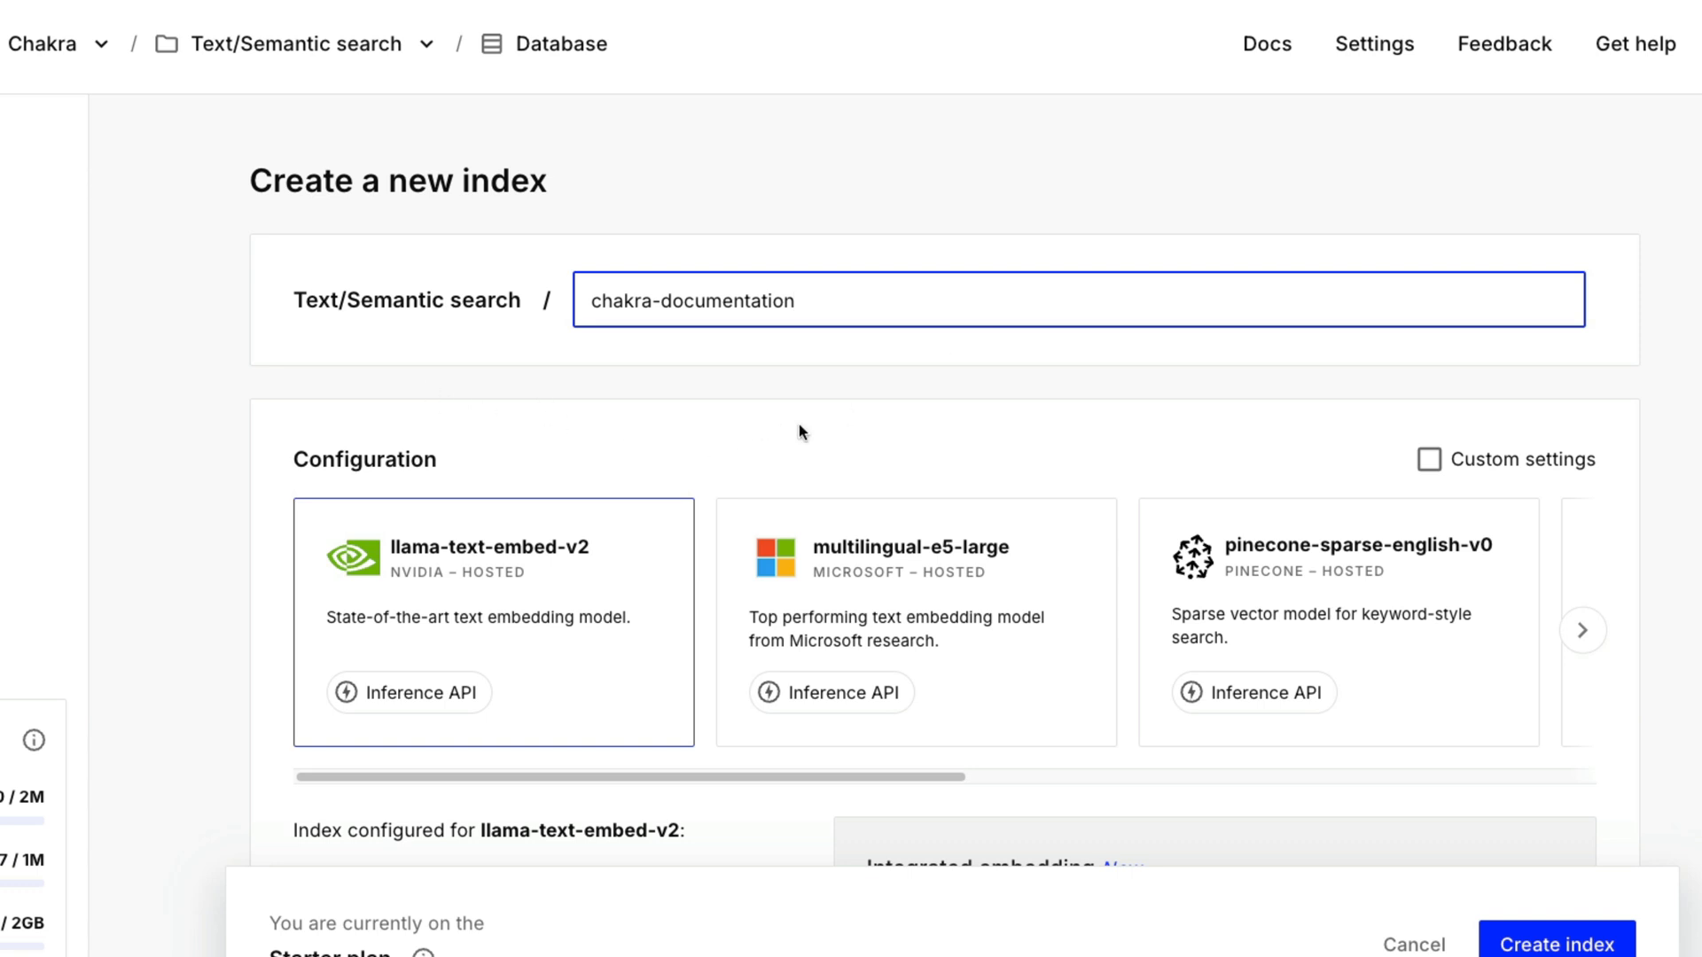
- Configure the index for OpenAI's text-embedding-3-small model with dimension 1536 and create it
{"action": "scroll", "coordinate": [838, 563], "scroll_direction": "right", "scroll_amount": 10}
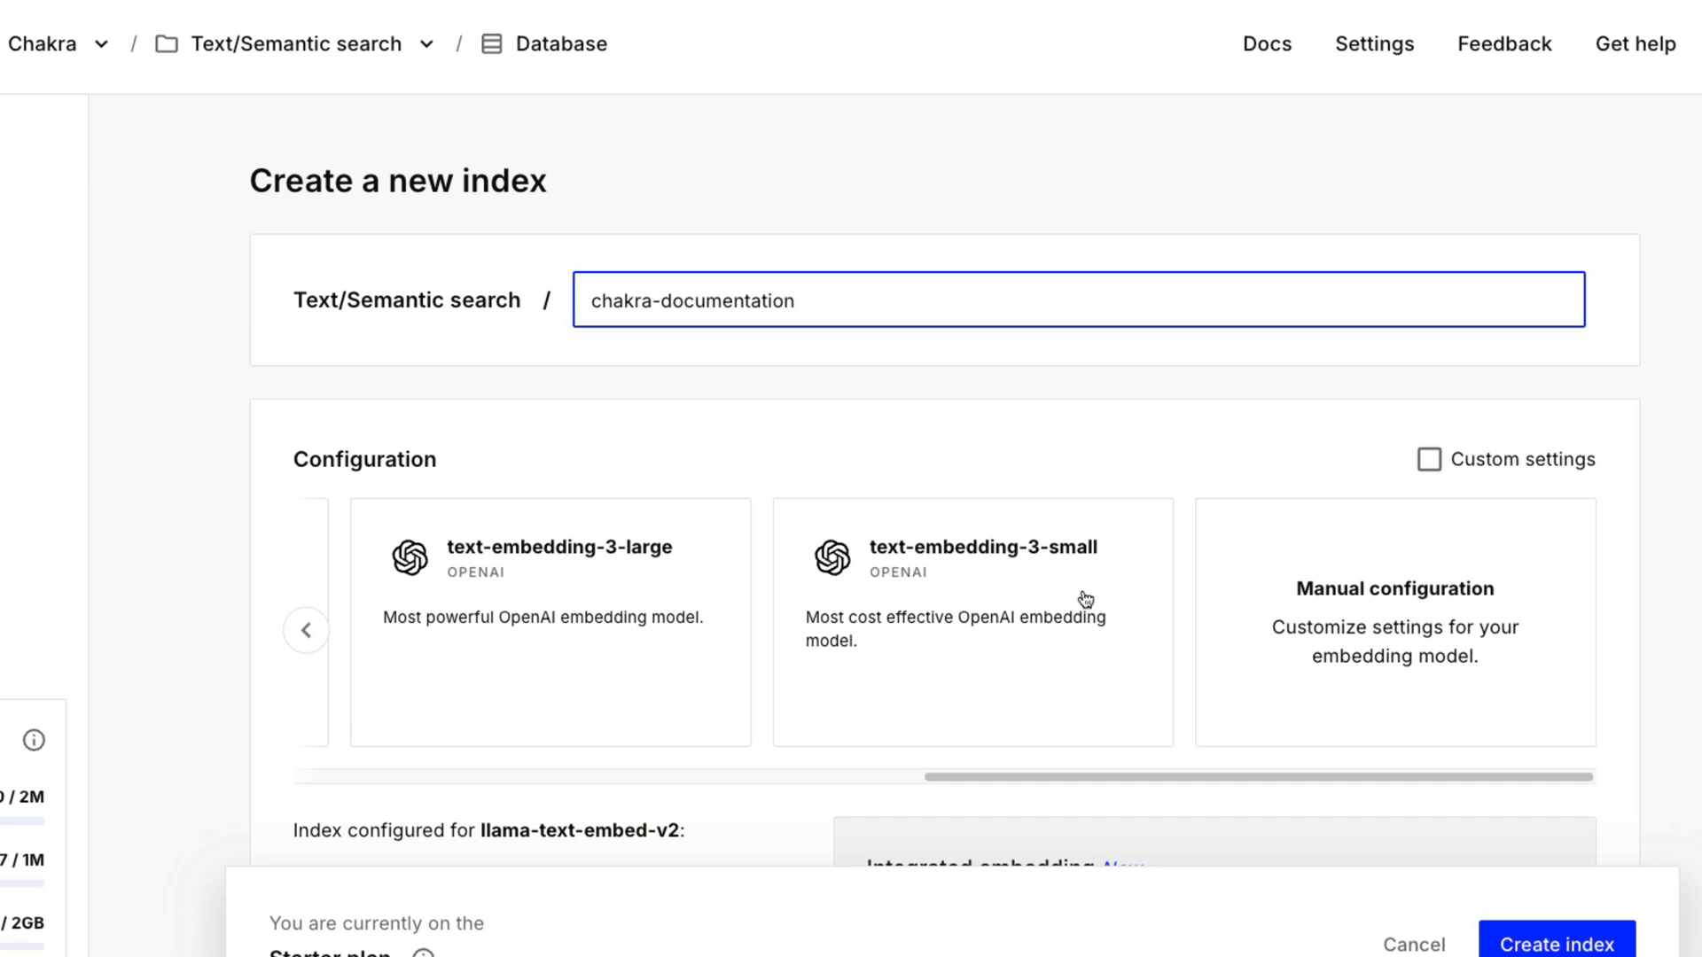
{"action": "left_click", "coordinate": [1016, 664]}
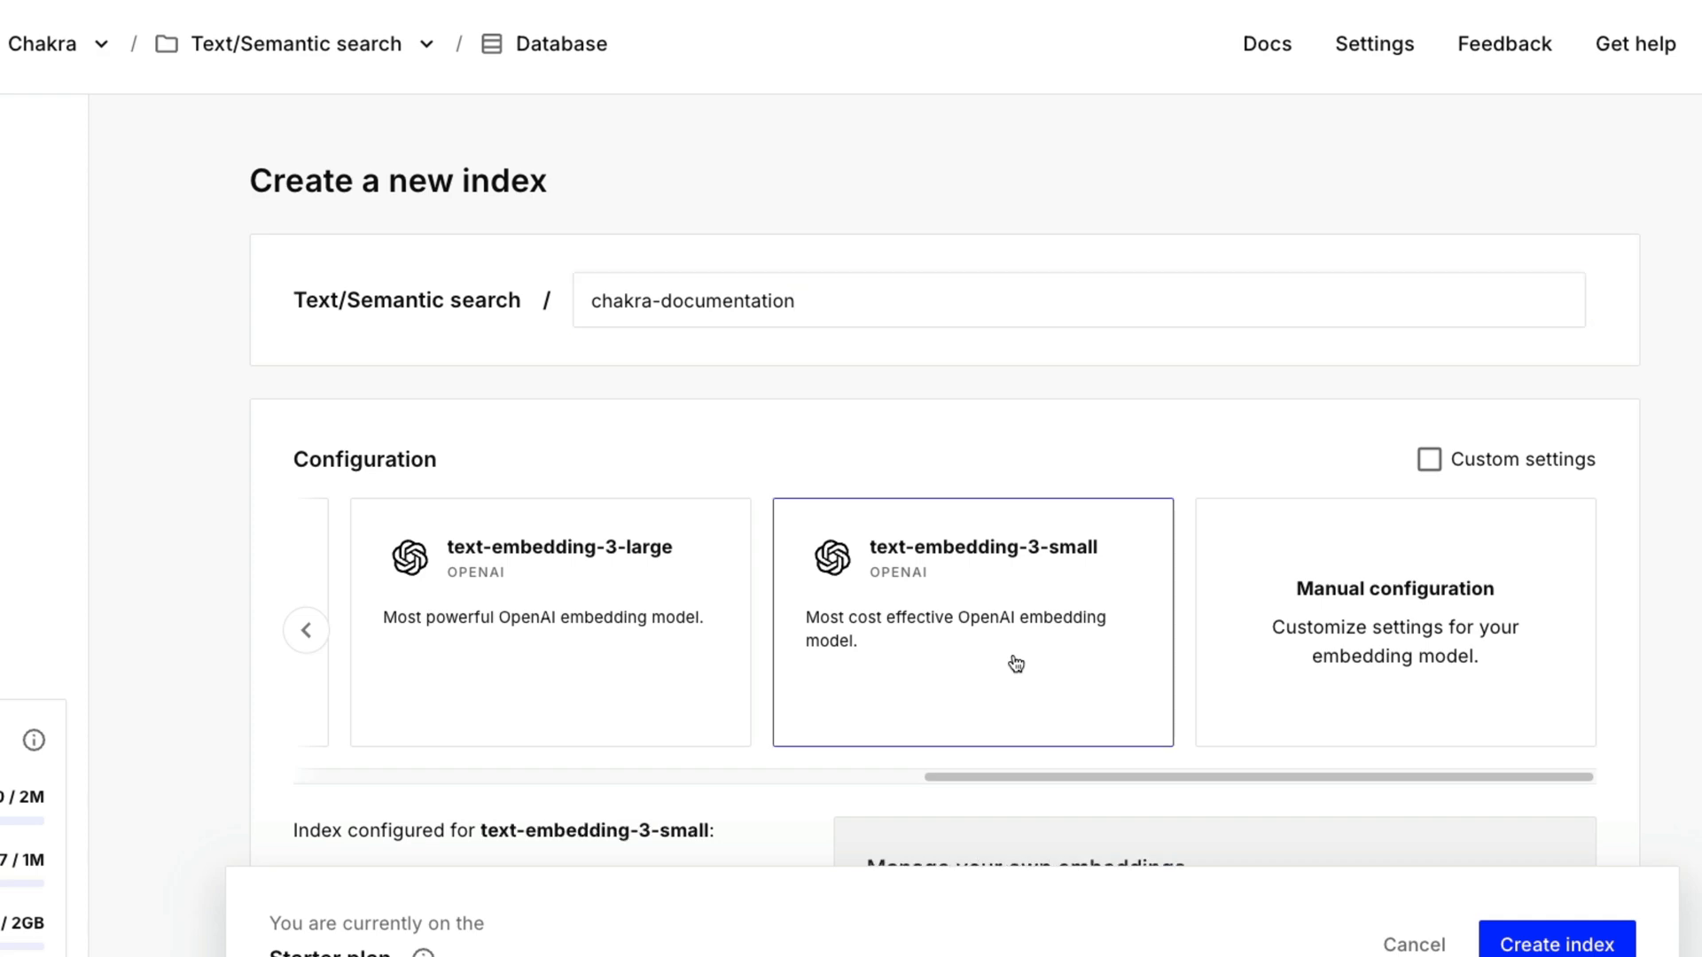
{"action": "scroll", "coordinate": [615, 615], "scroll_direction": "down", "scroll_amount": 4}
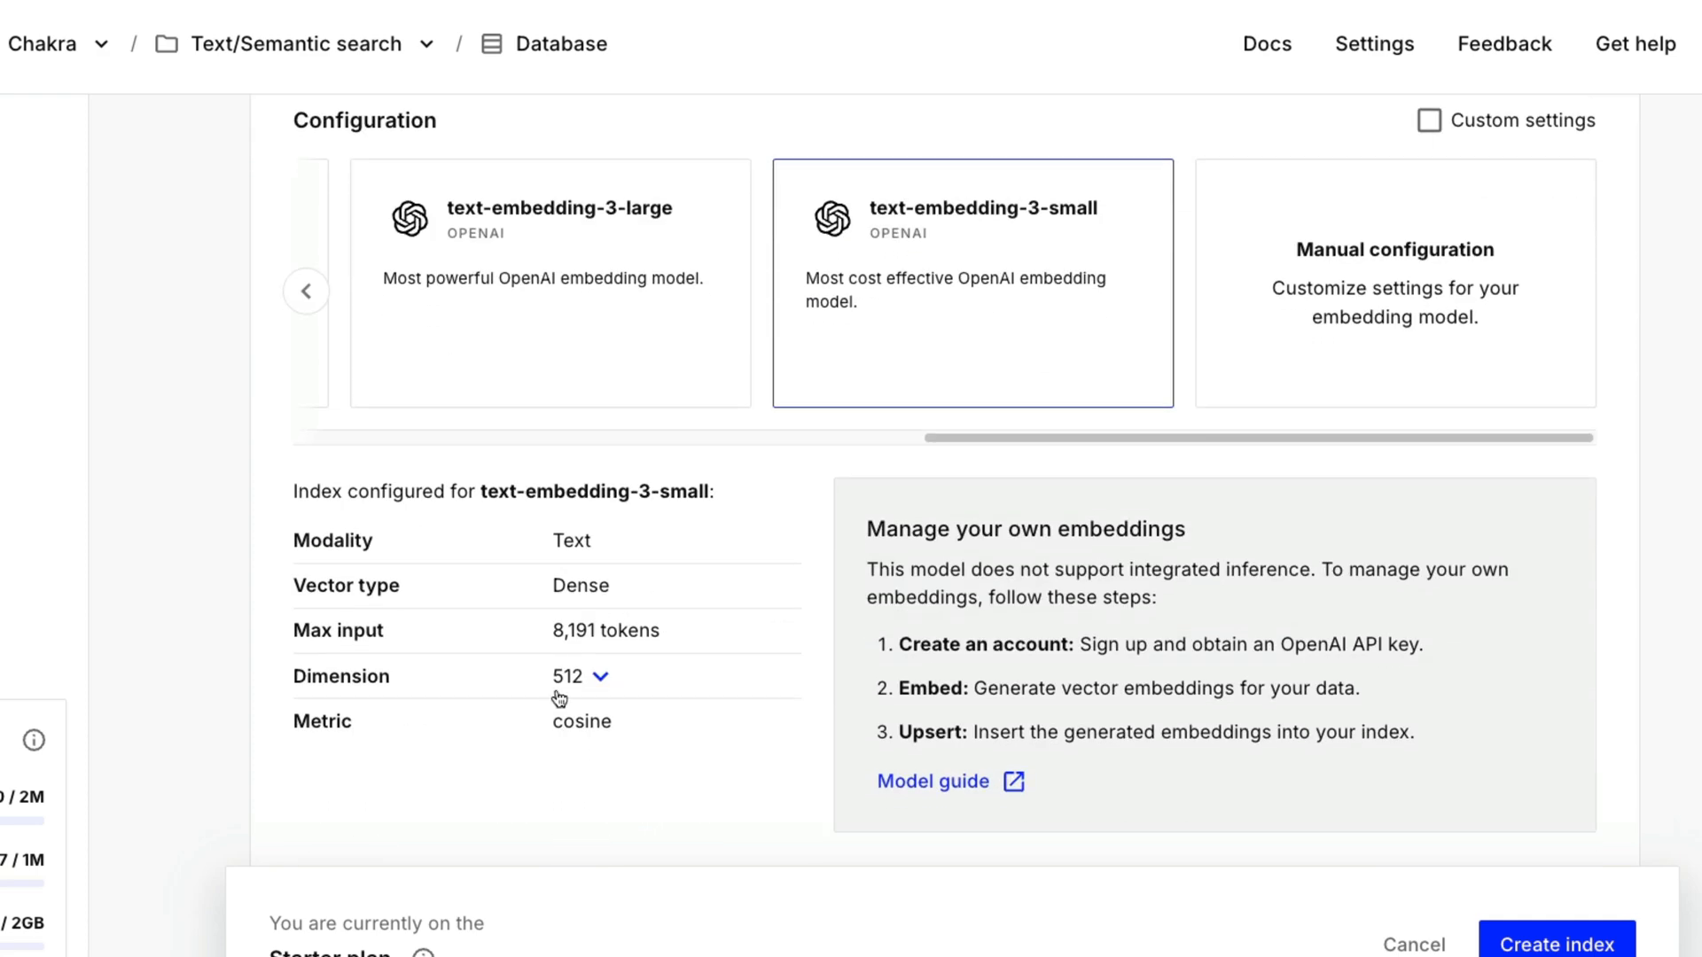
{"action": "left_click", "coordinate": [599, 677]}
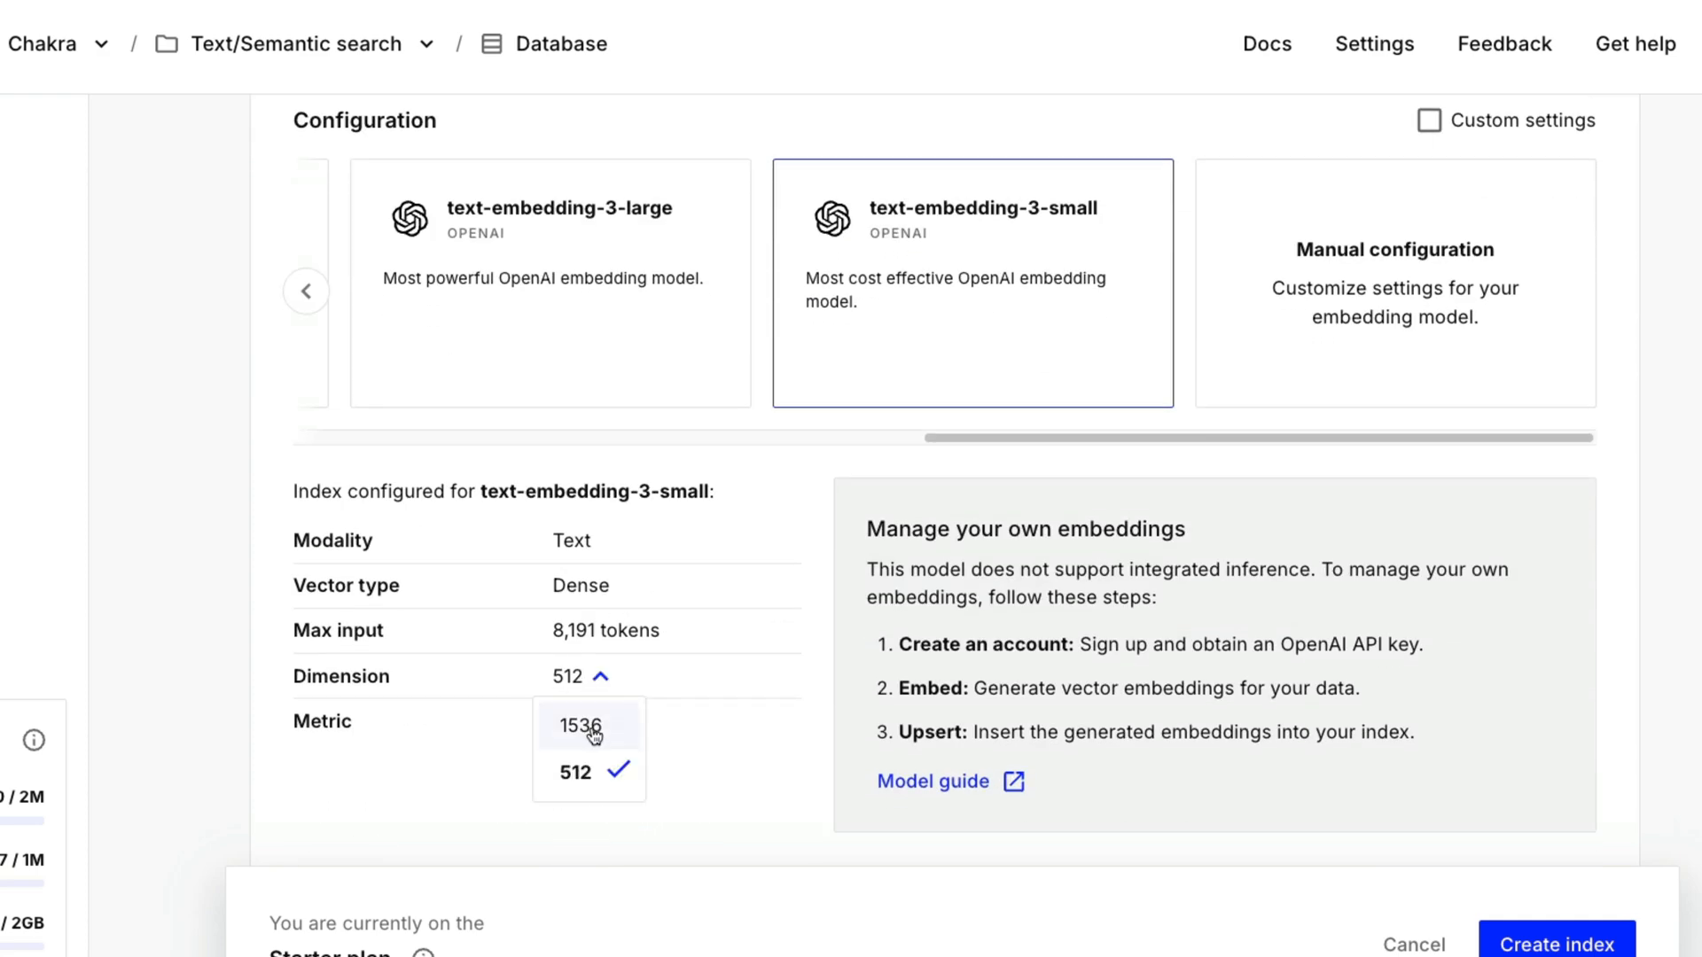
{"action": "left_click", "coordinate": [597, 734]}
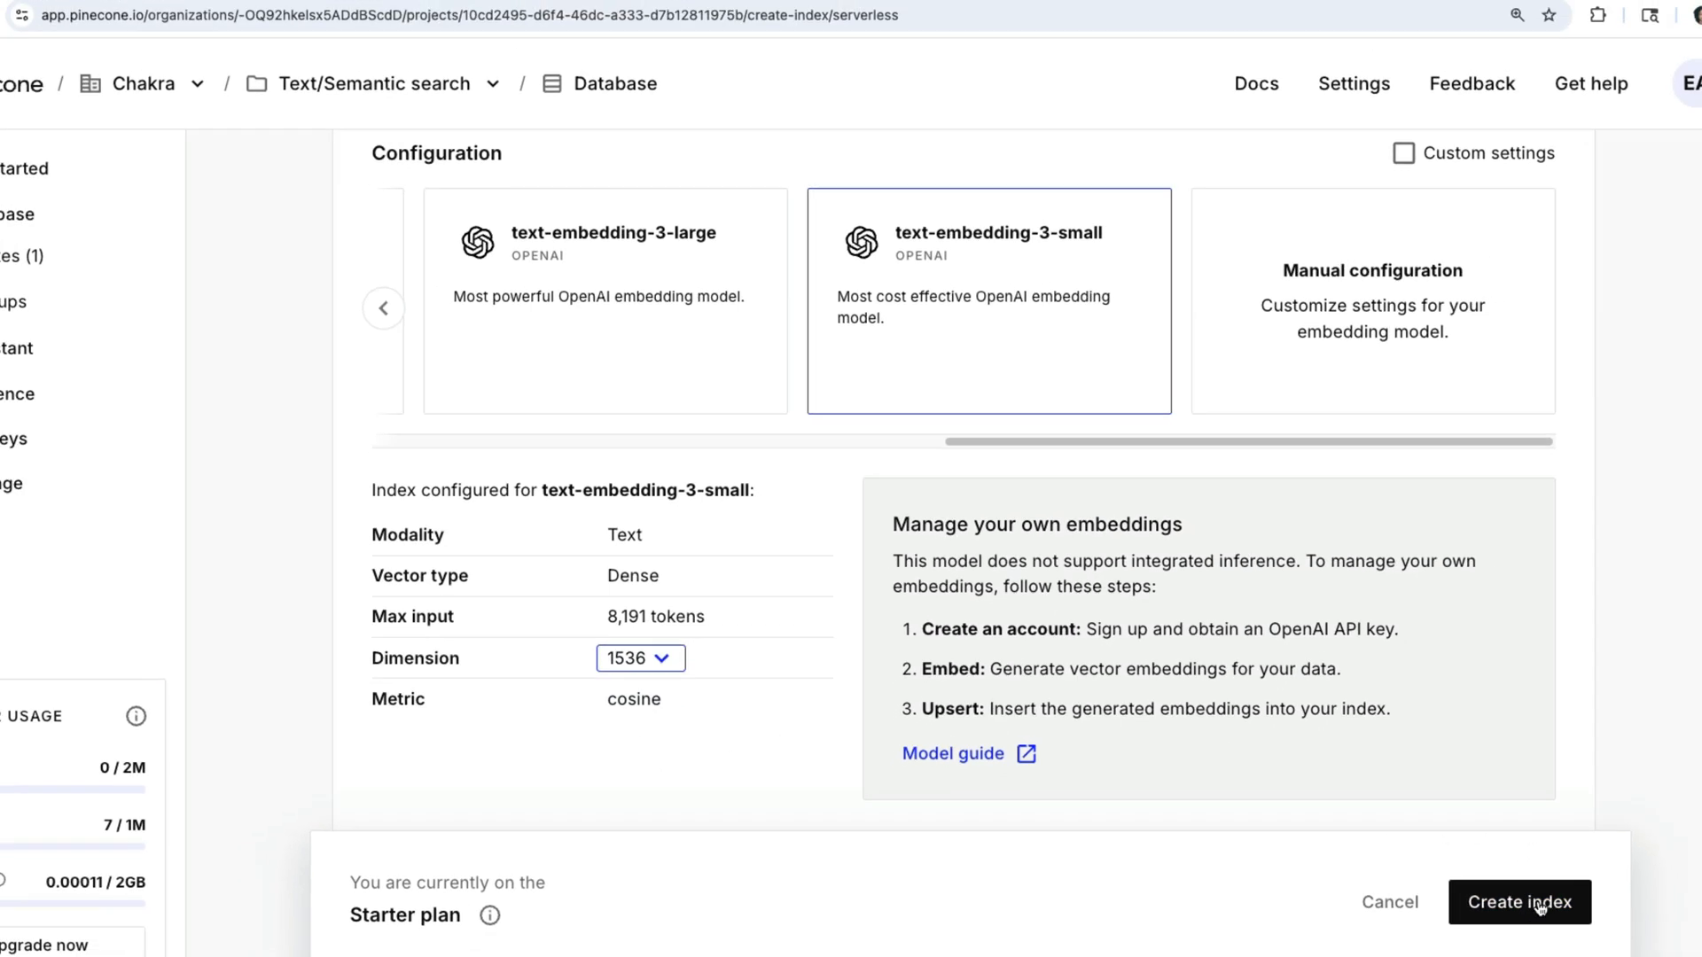
{"action": "left_click", "coordinate": [1538, 906]}
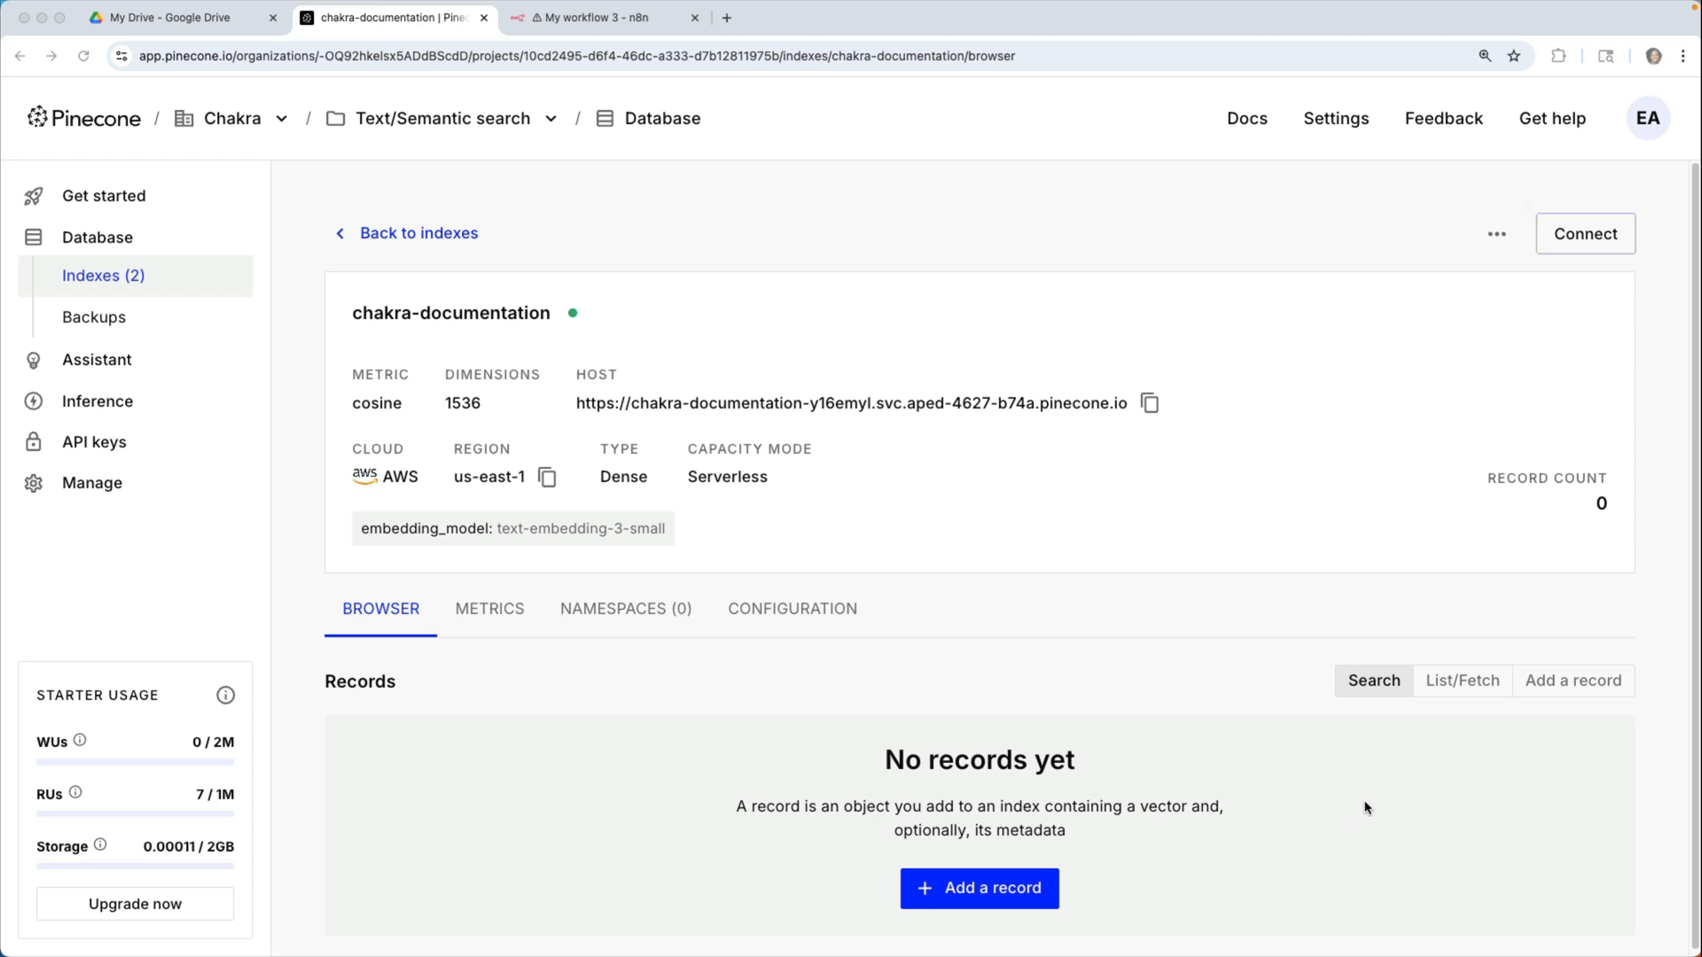
- Switch to n8n and create a new workflow that starts with a manual trigger
{"action": "left_click", "coordinate": [612, 17]}
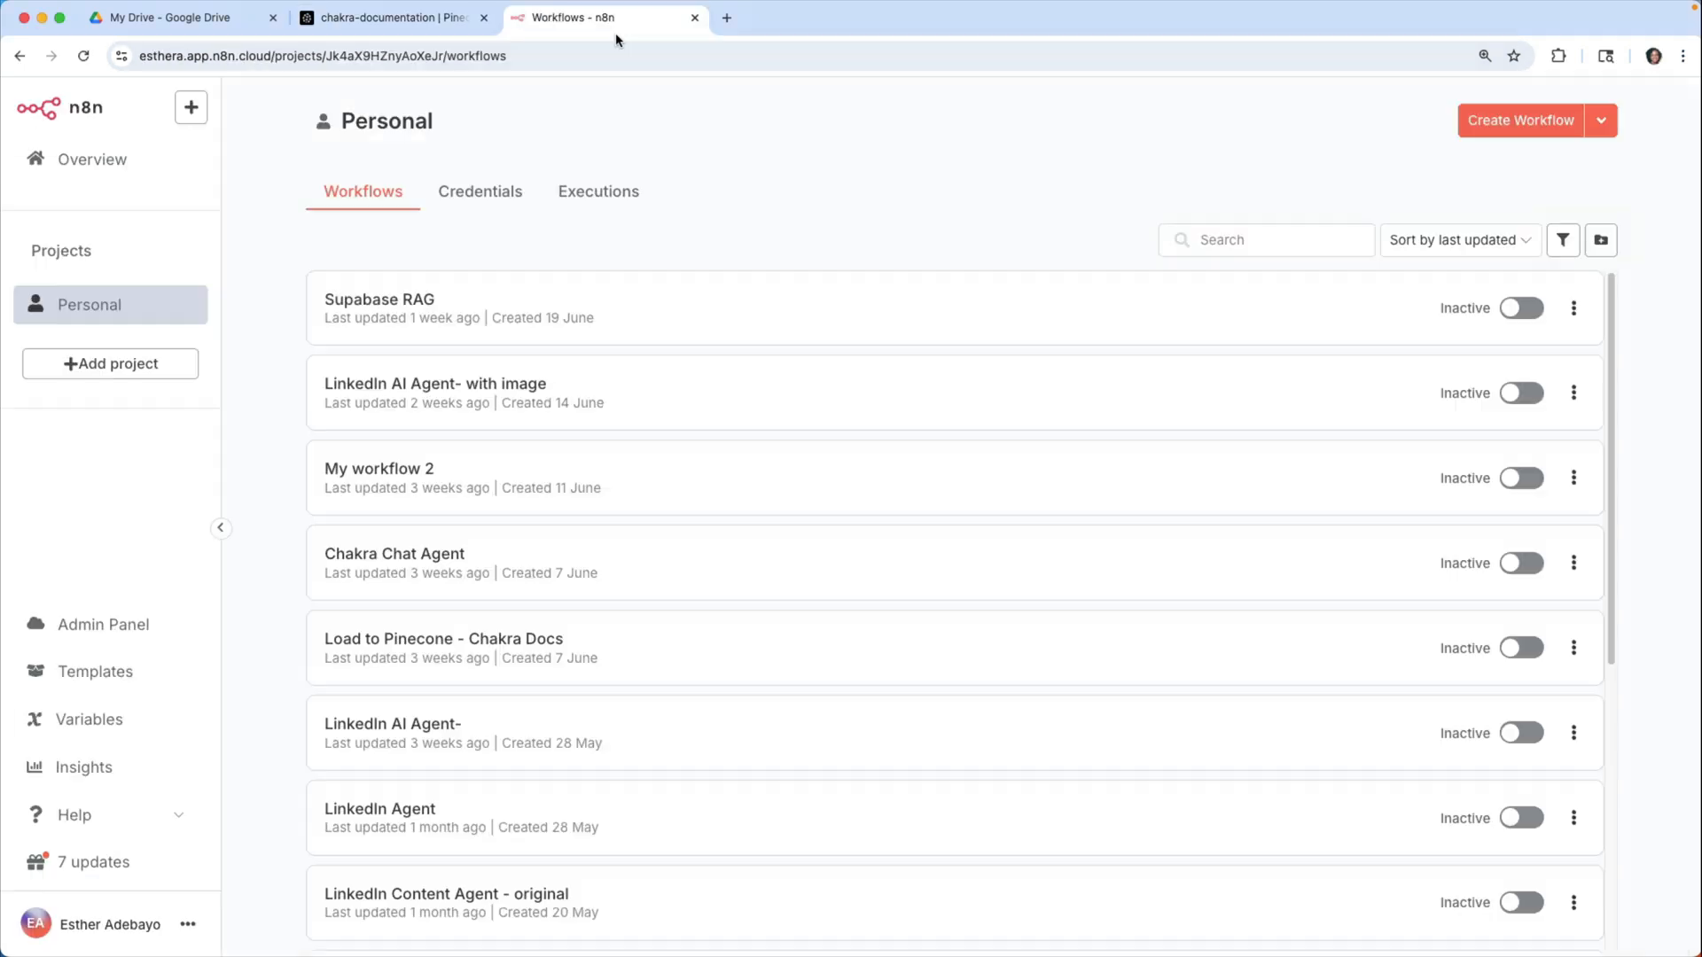
{"action": "left_click", "coordinate": [1522, 121]}
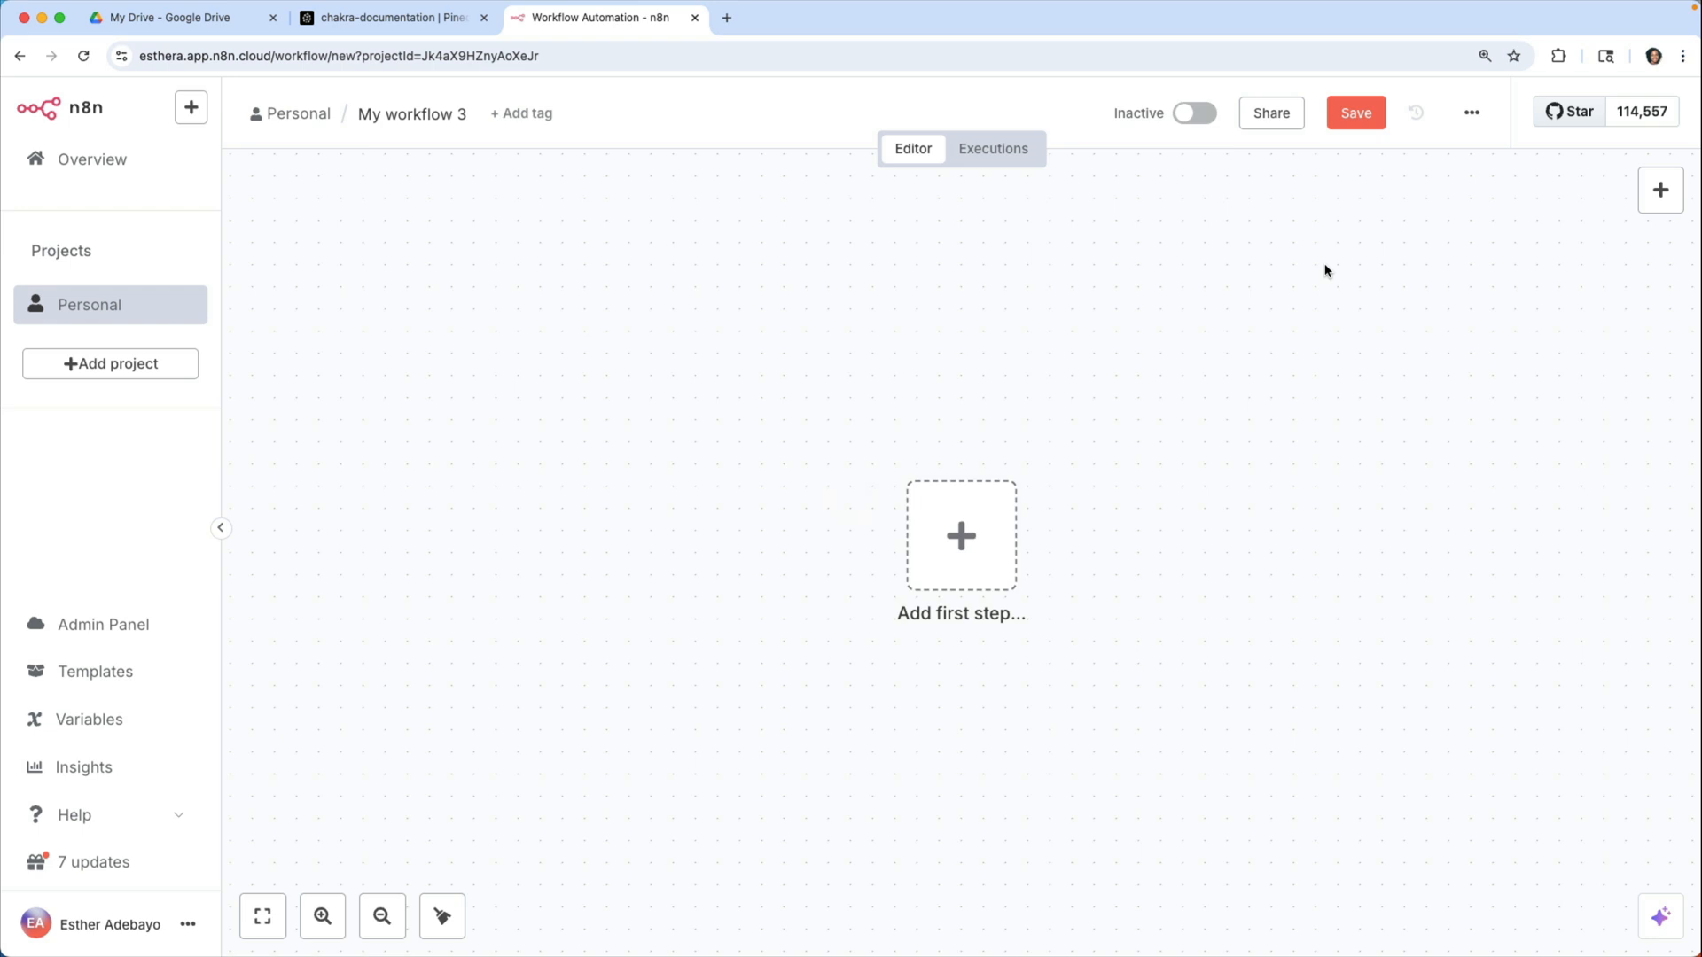
{"action": "left_click", "coordinate": [980, 541]}
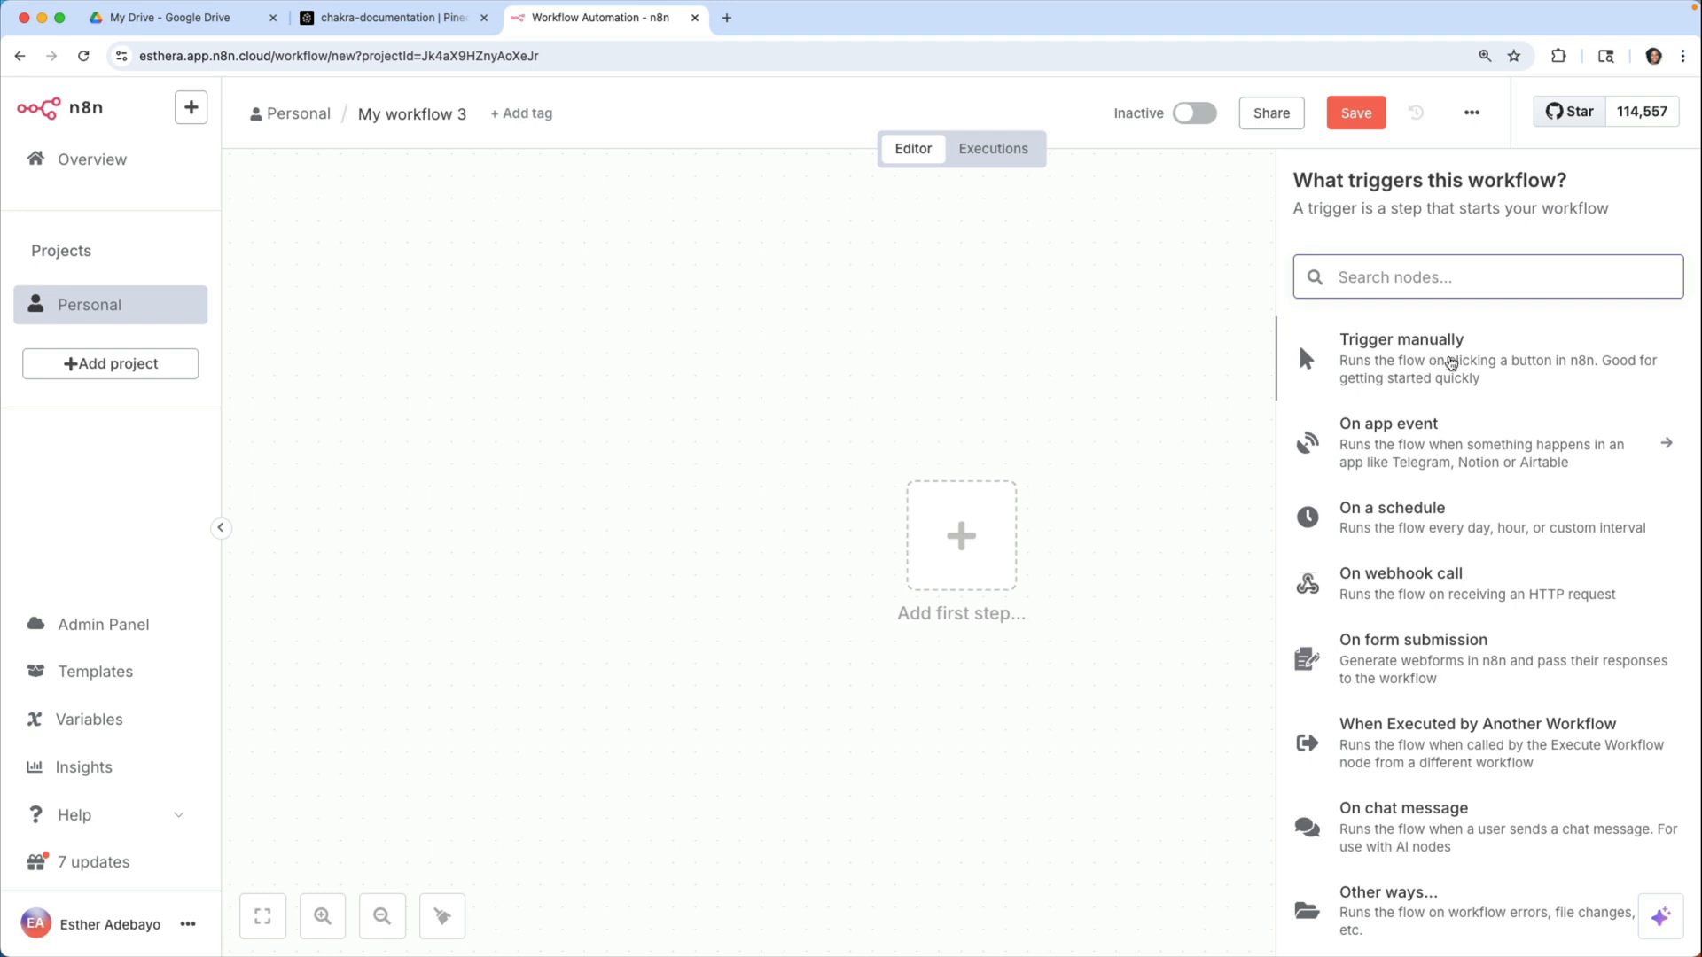
{"action": "left_click", "coordinate": [1450, 363]}
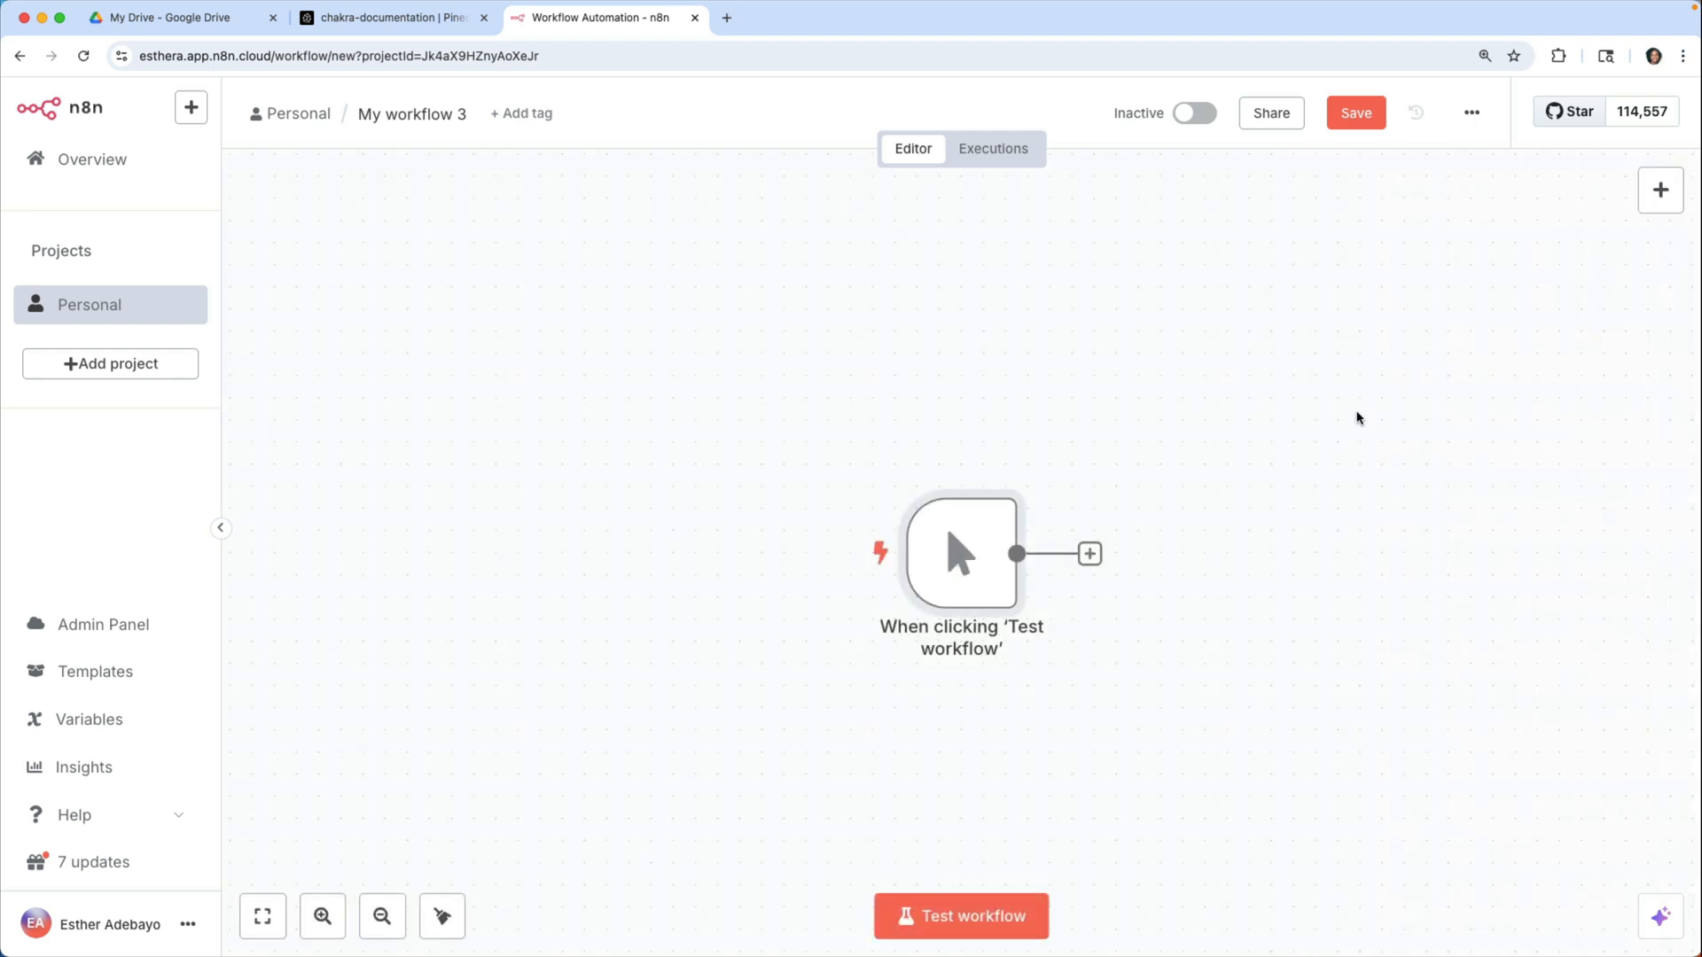
- Add a Google Drive node with the Download file action after the manual trigger
{"action": "left_click", "coordinate": [1089, 553]}
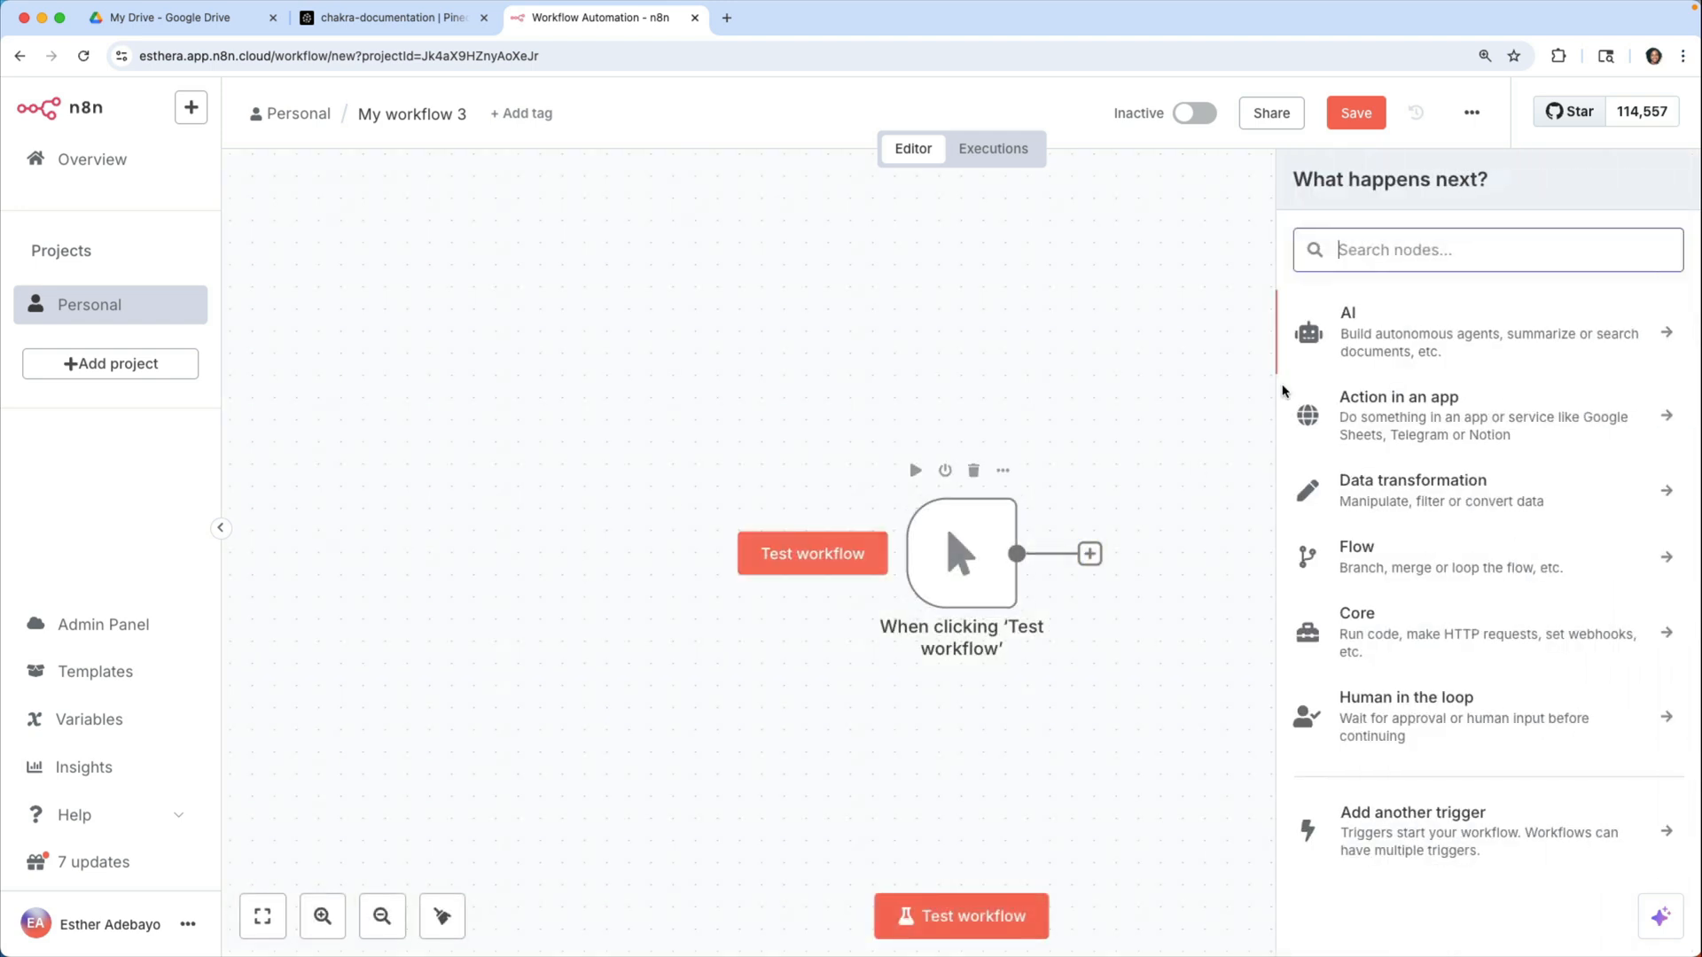
{"action": "type", "text": "goog"}
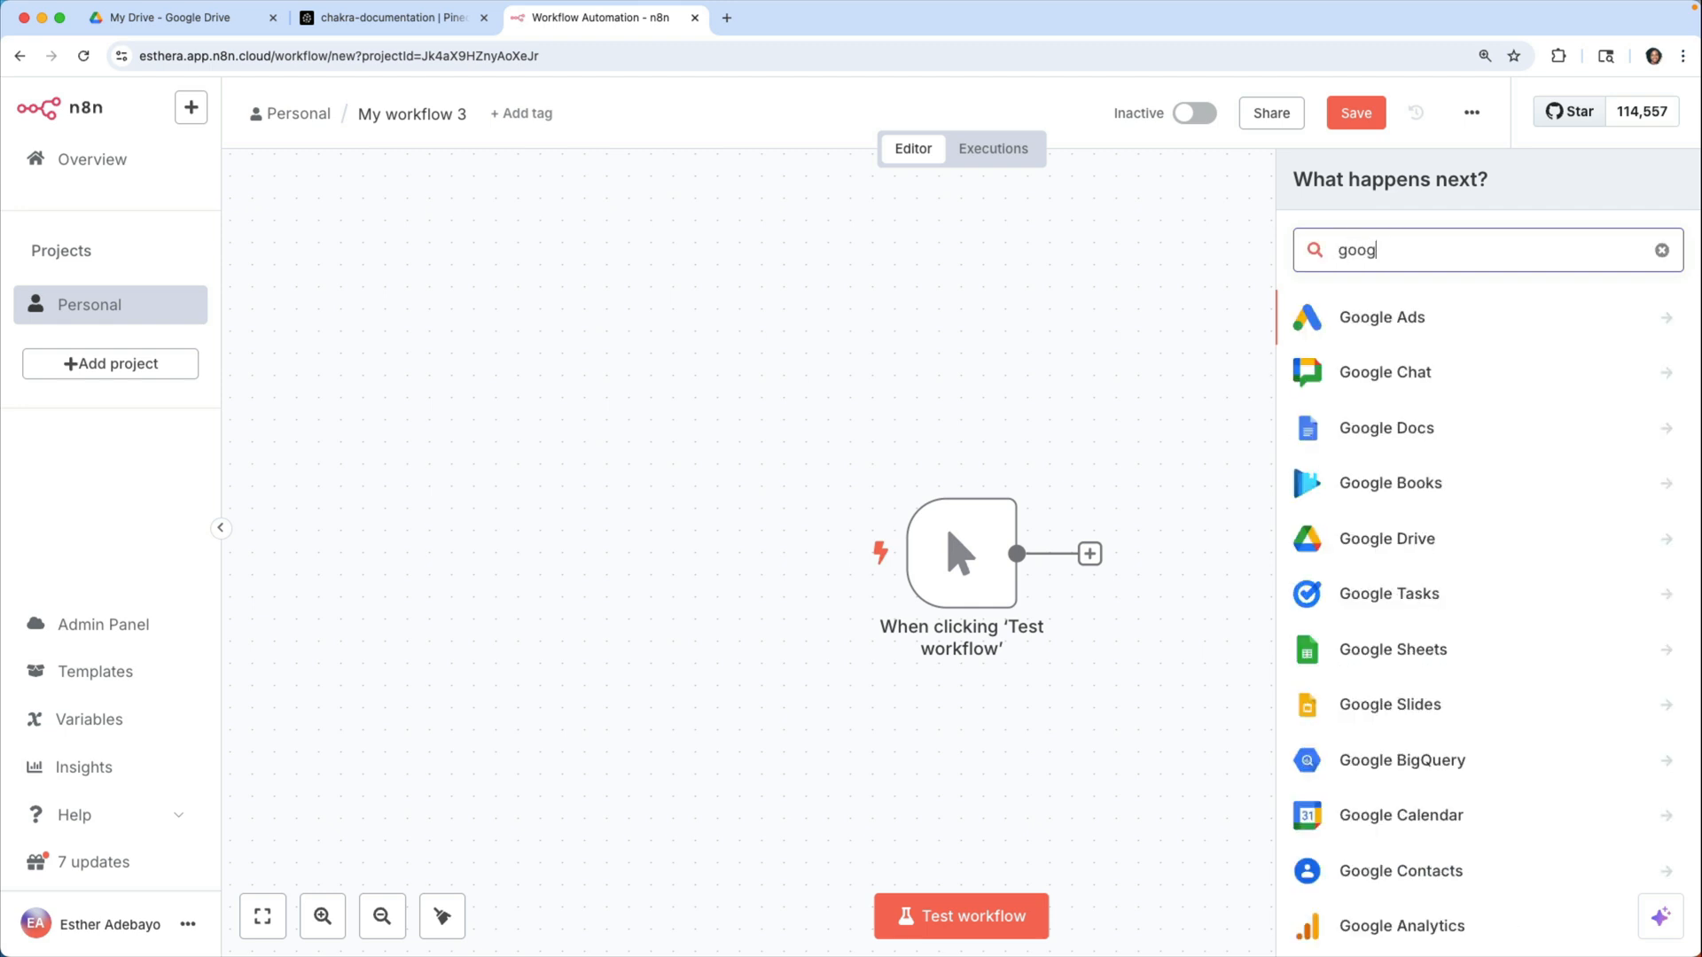
{"action": "type", "text": "le driv"}
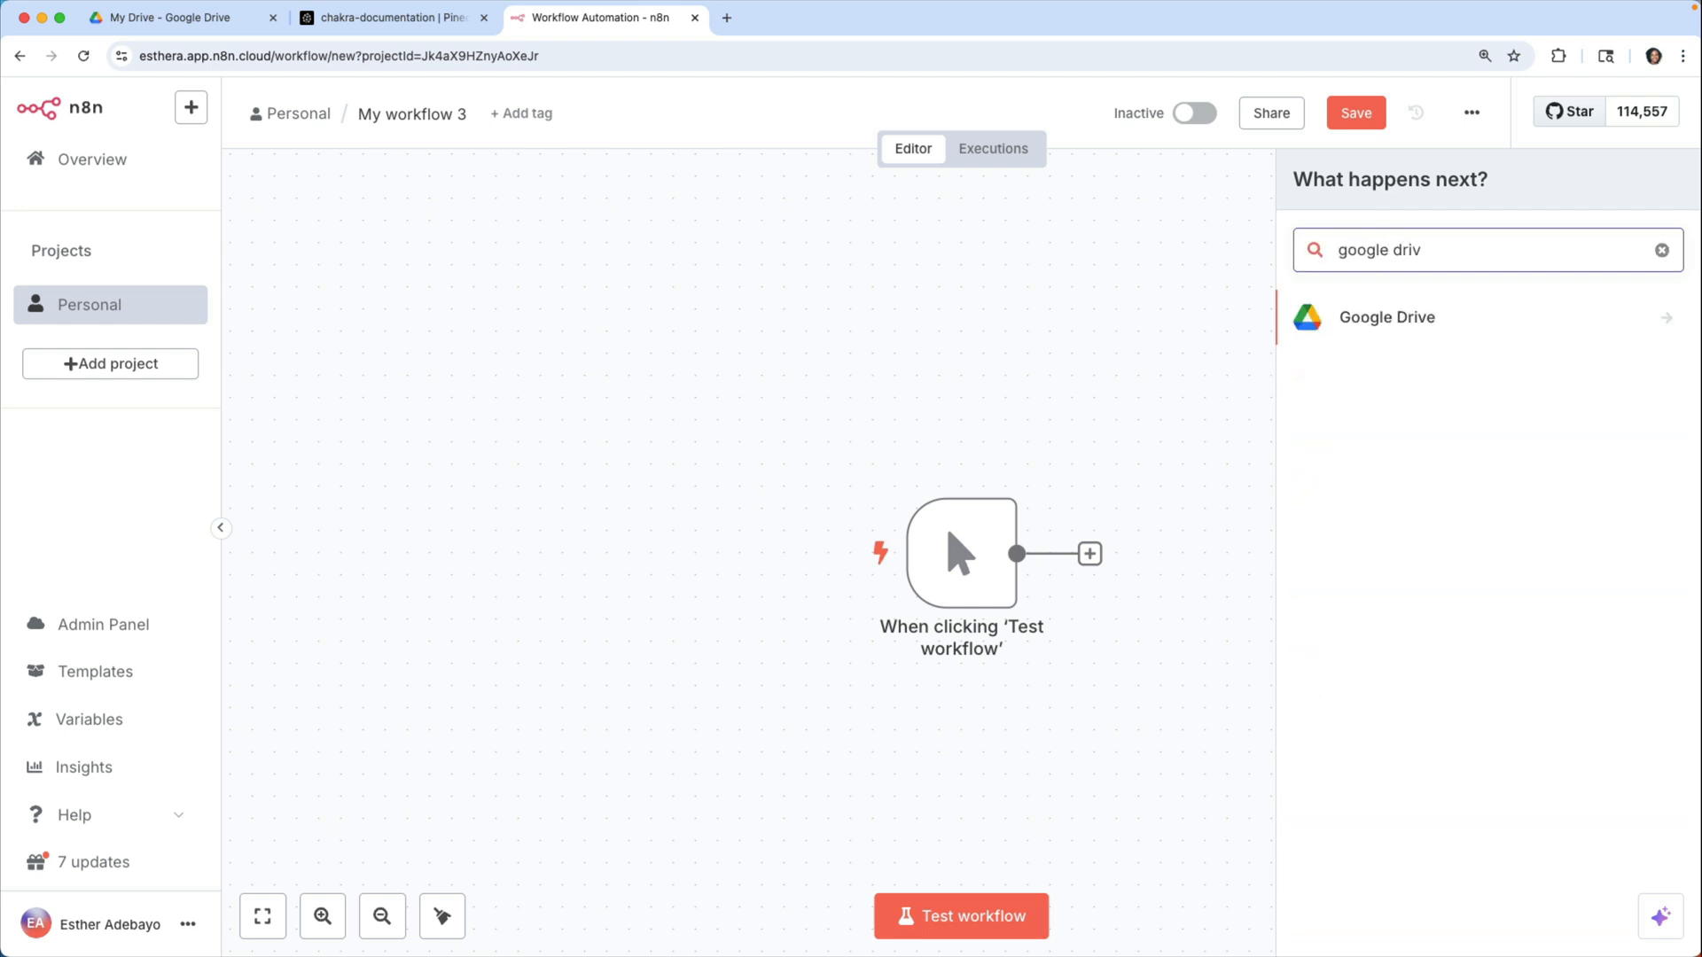
{"action": "left_click", "coordinate": [1493, 326]}
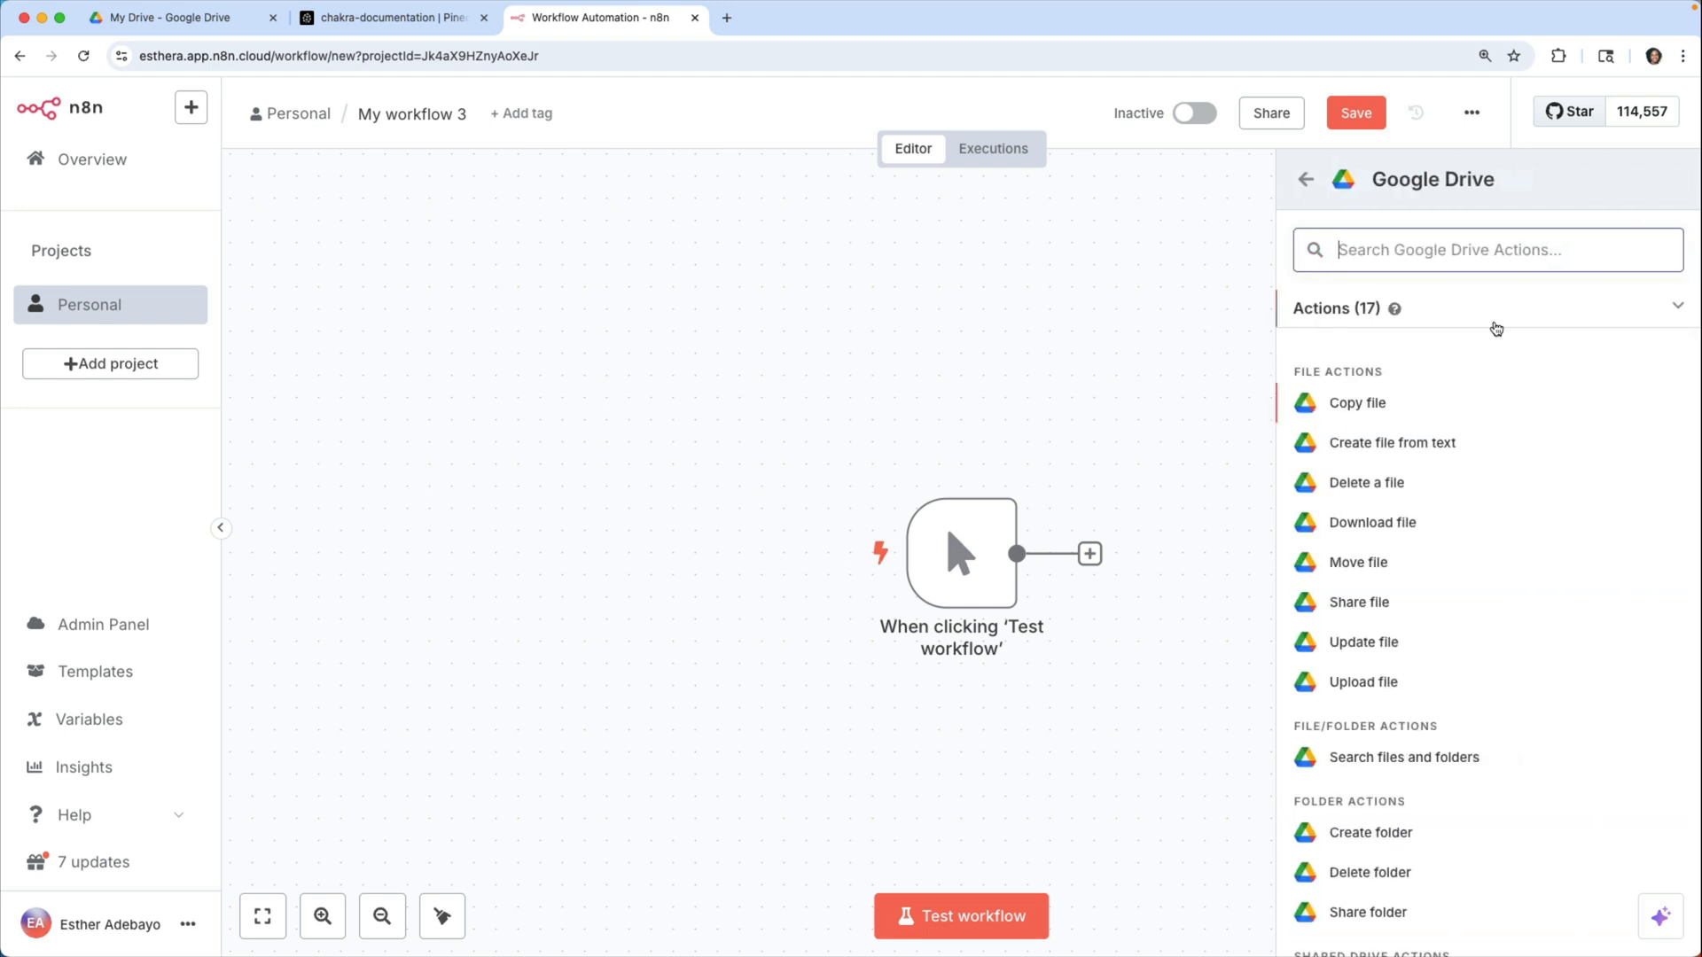
{"action": "left_click", "coordinate": [1405, 522]}
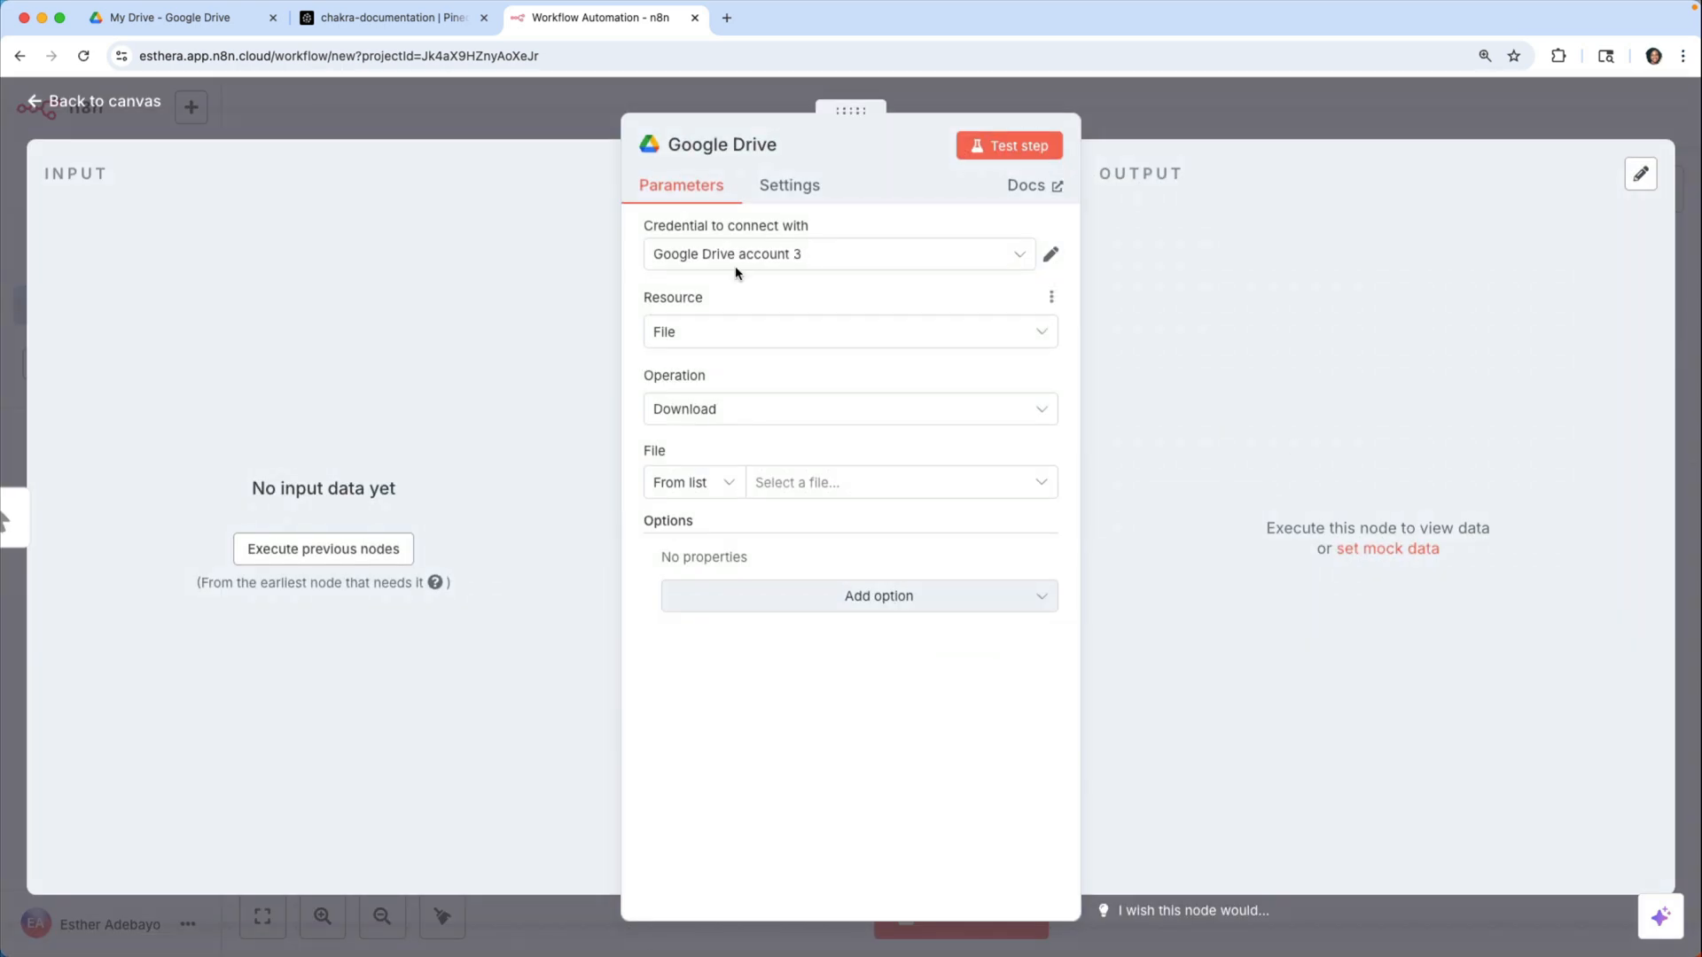
- Create a new Google Drive OAuth2 credential for the node and paste in the client ID and client secret
{"action": "left_click", "coordinate": [790, 257]}
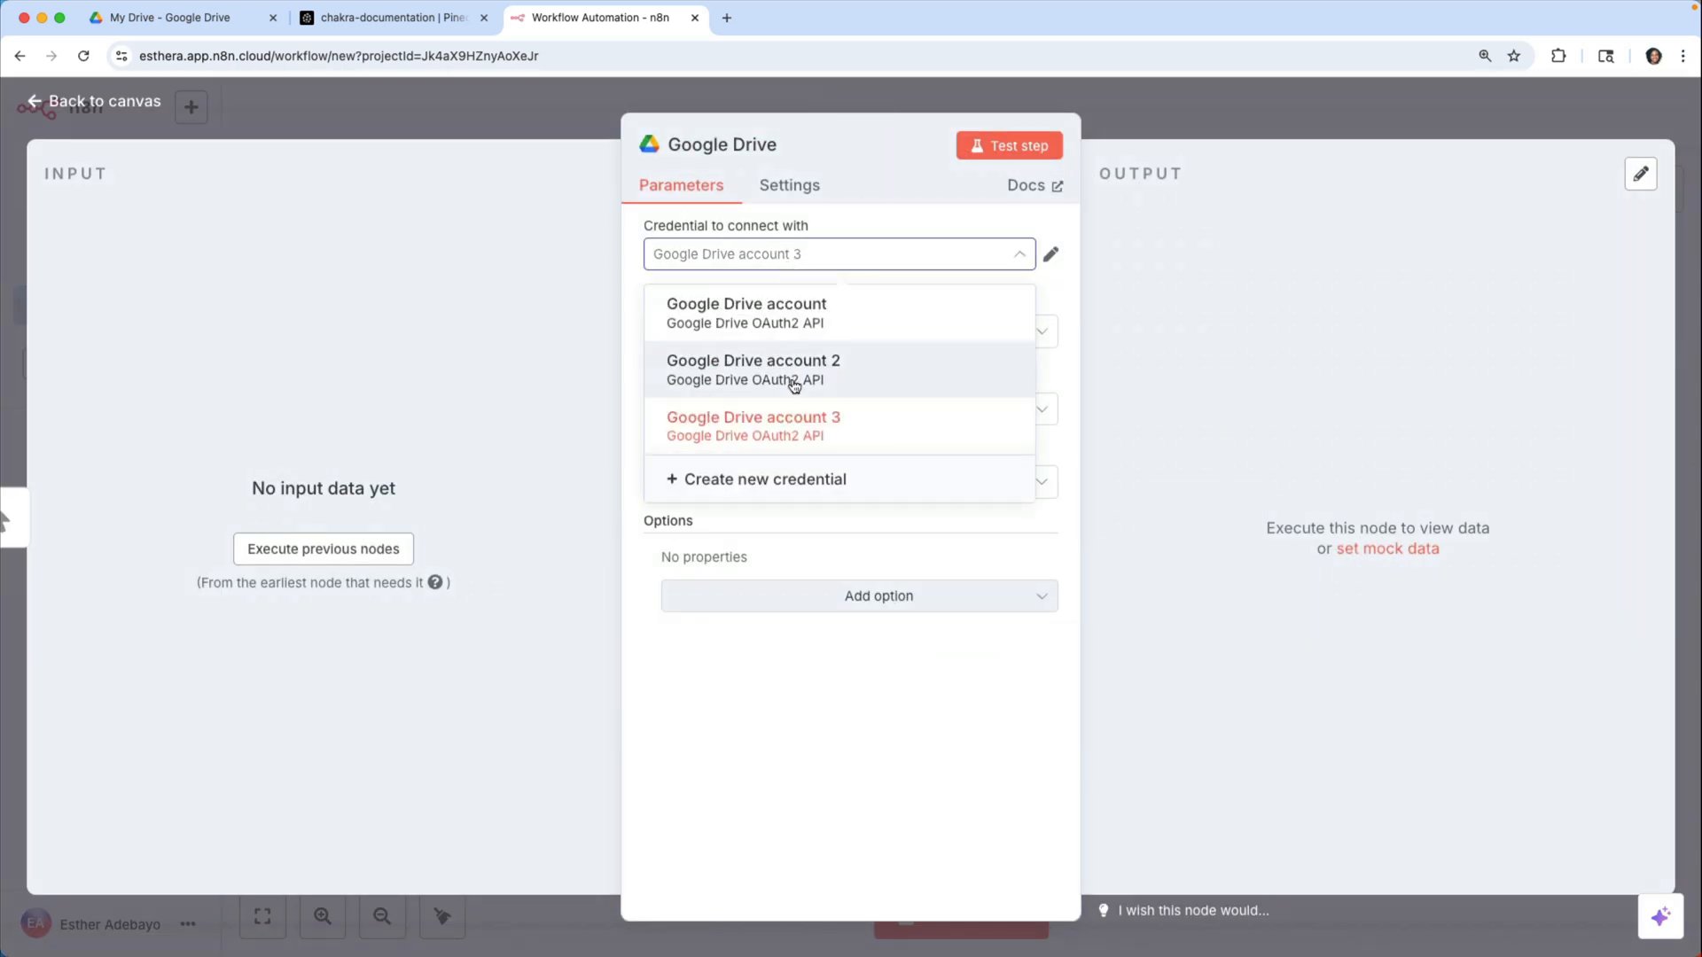
{"action": "left_click", "coordinate": [821, 478]}
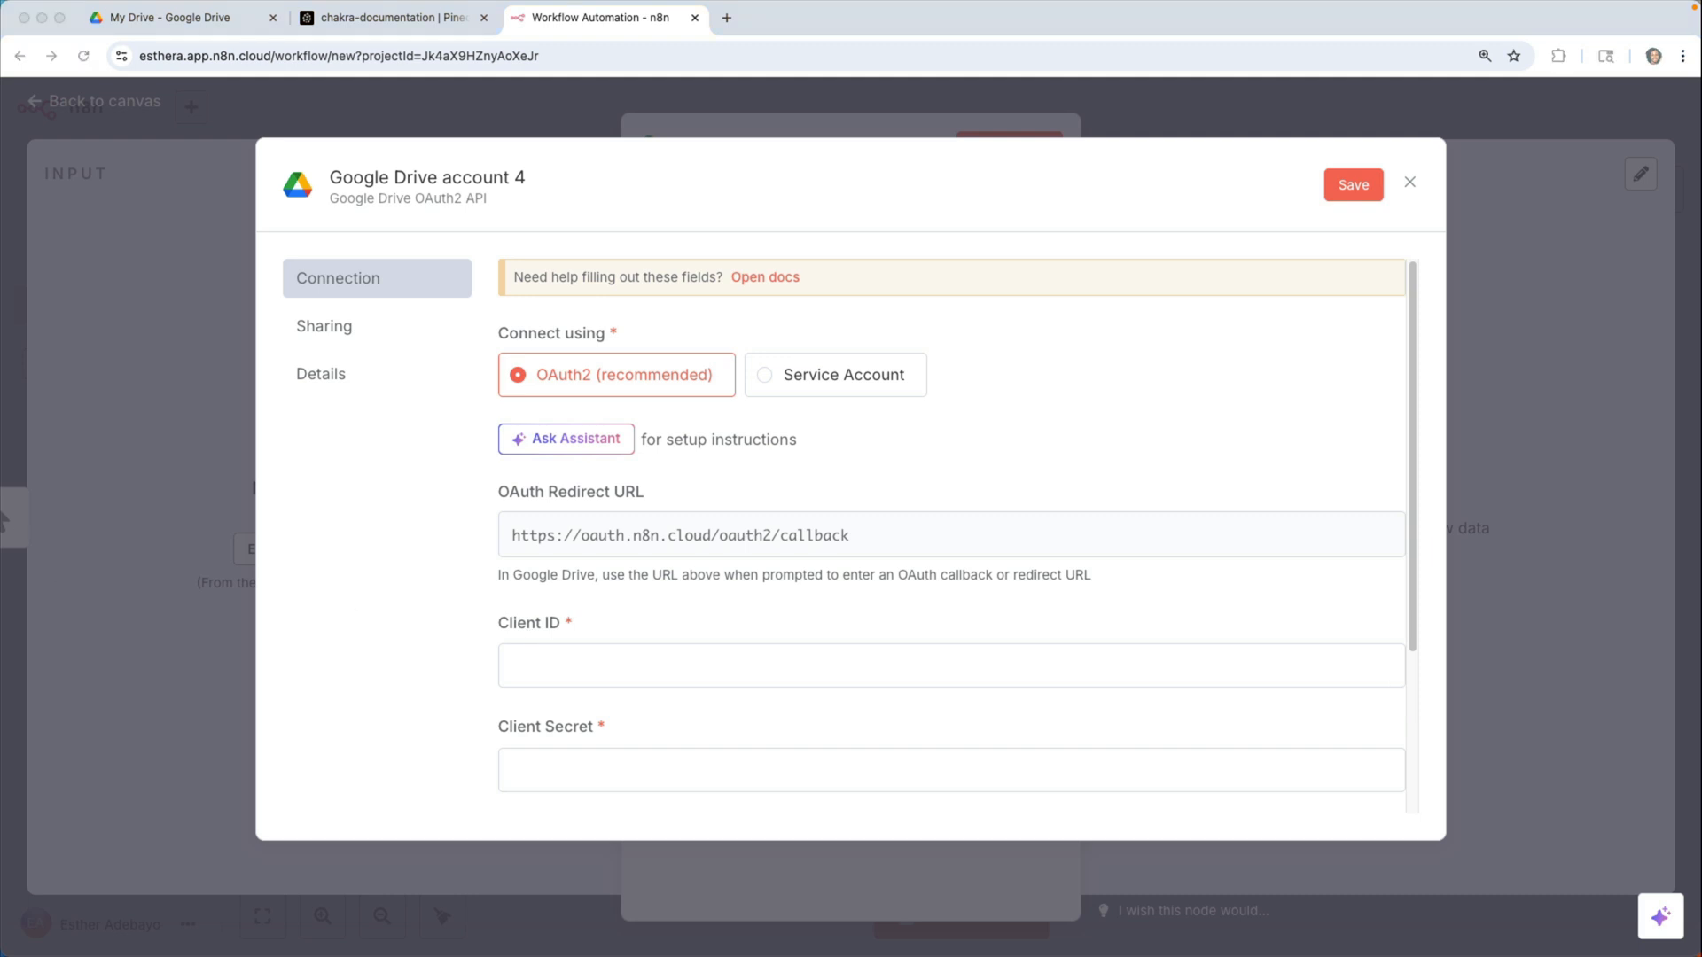
{"action": "left_click", "coordinate": [703, 678]}
{"action": "key", "text": "super+v"}
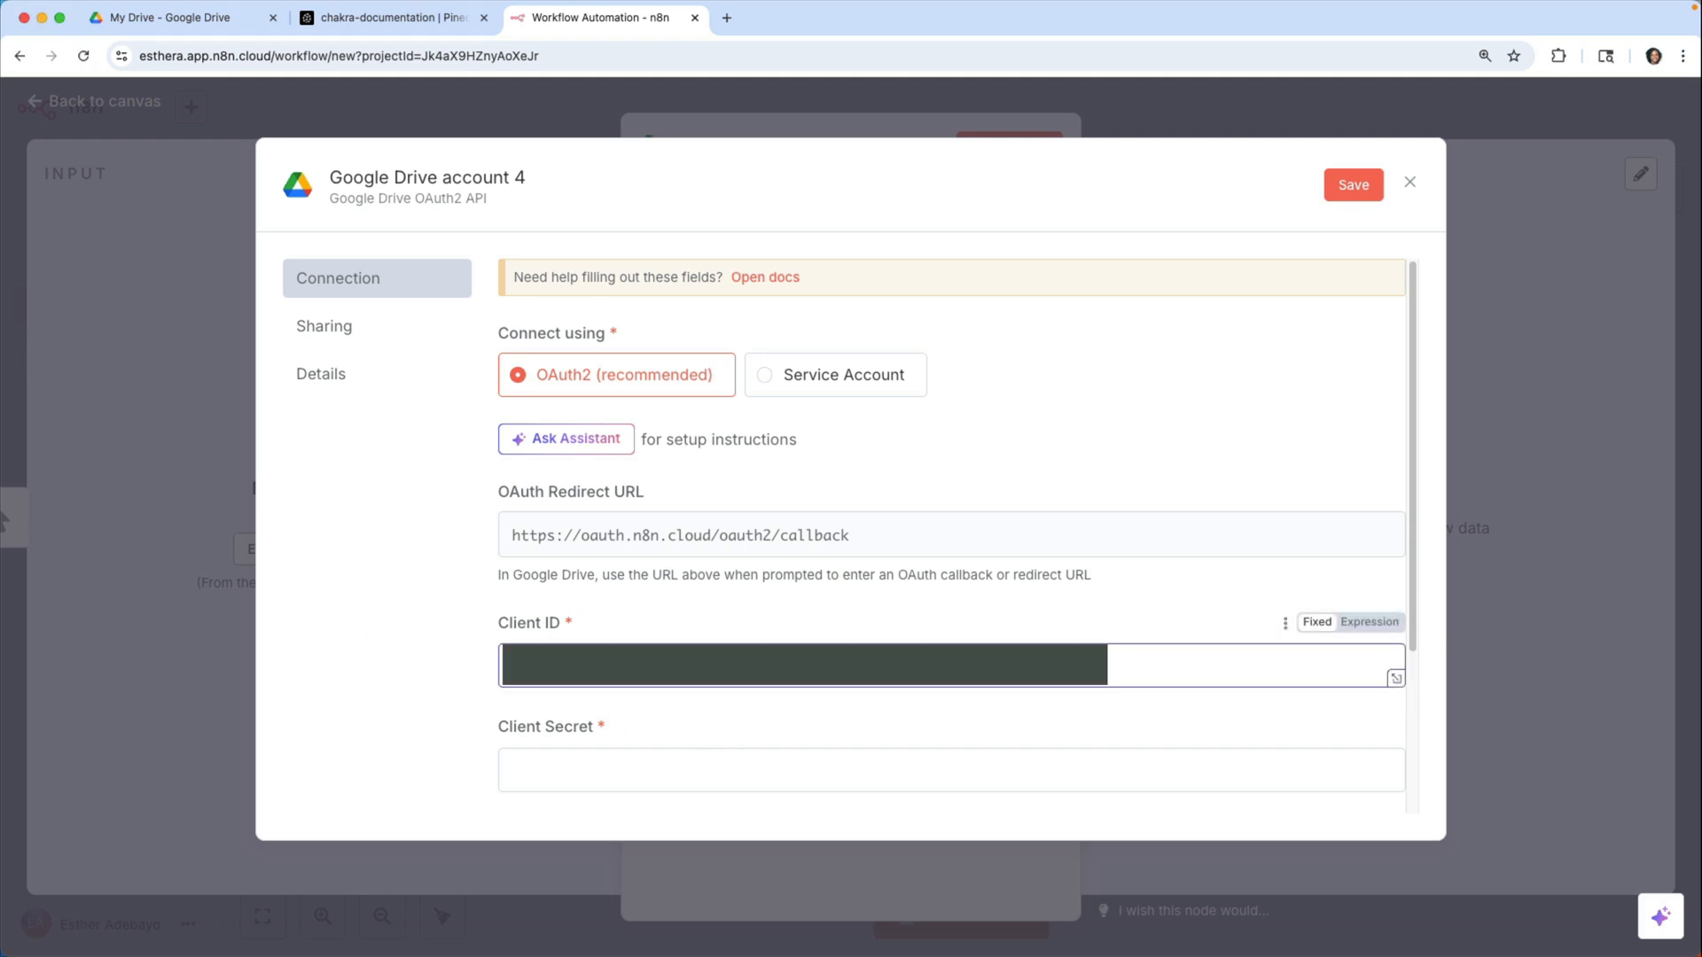
{"action": "left_click", "coordinate": [601, 758]}
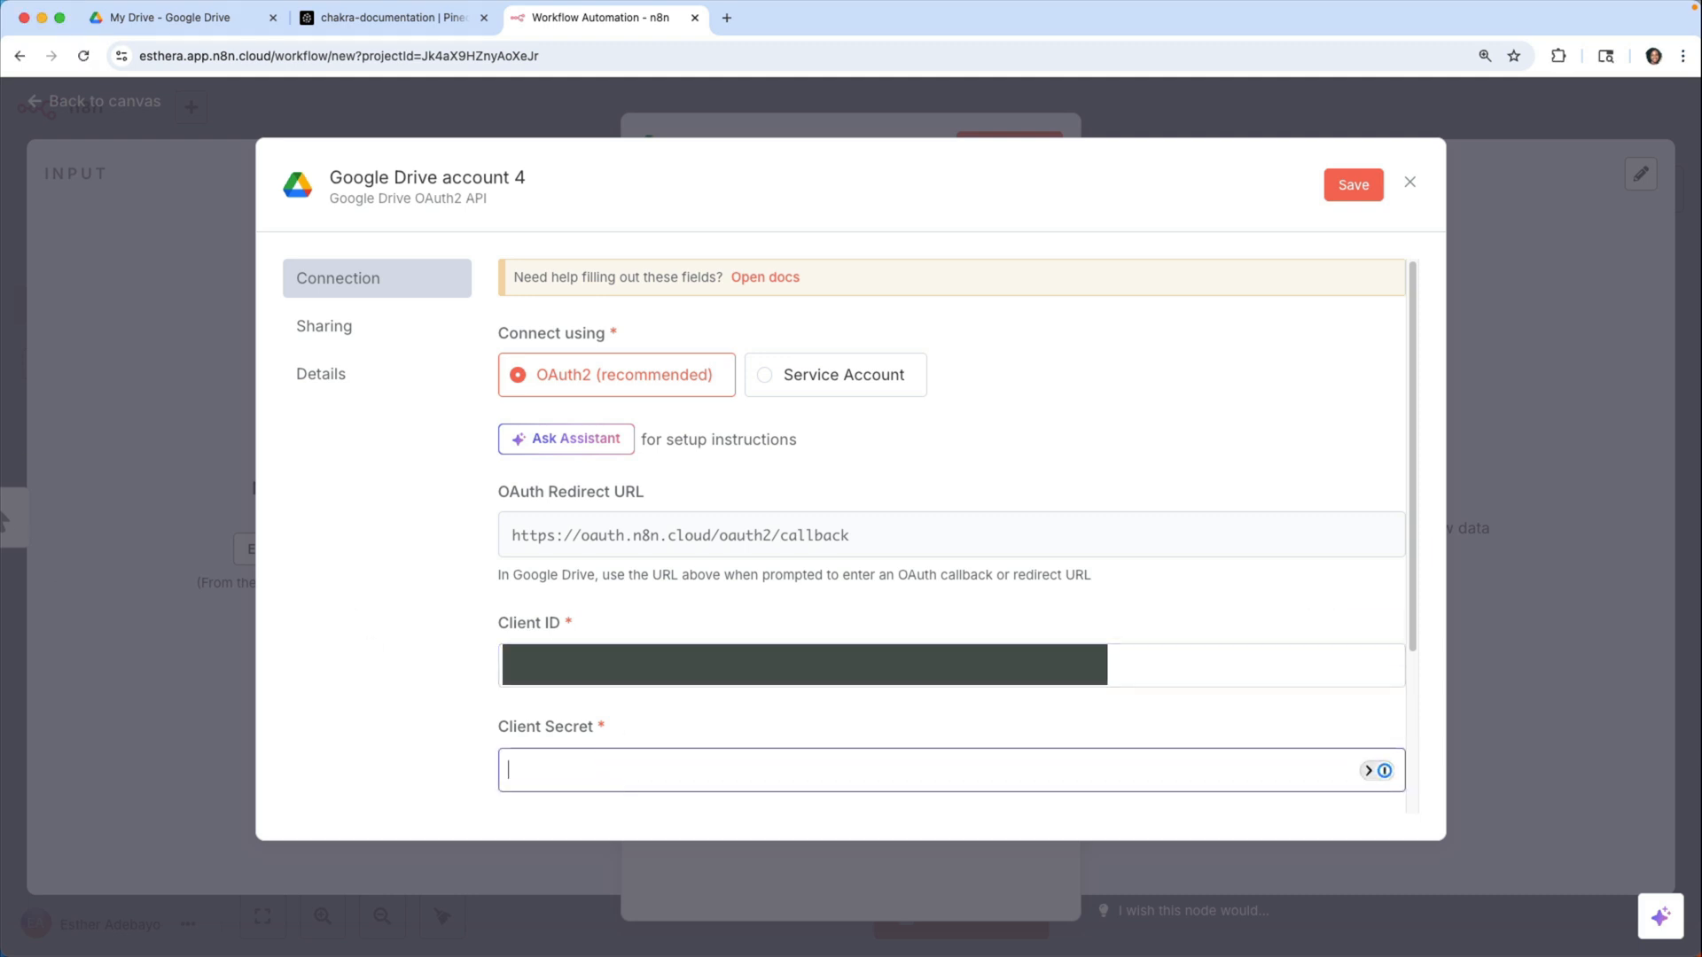
{"action": "left_click", "coordinate": [564, 770]}
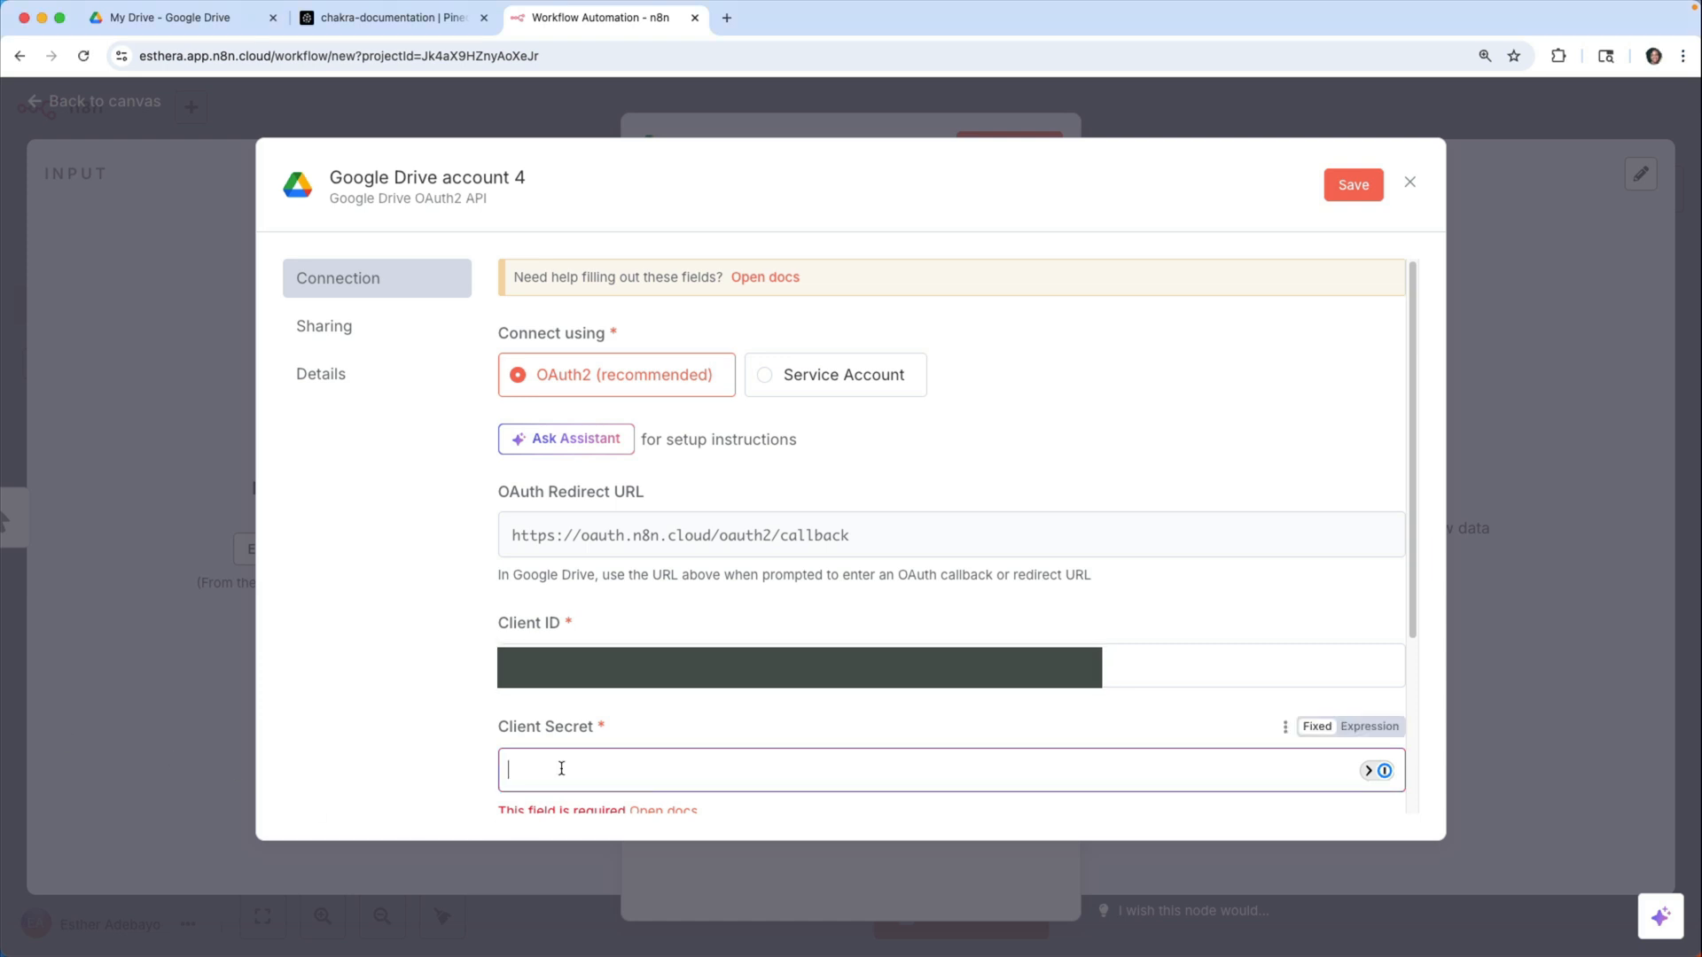
{"action": "key", "text": "super+v"}
{"action": "scroll", "coordinate": [807, 620], "scroll_direction": "down", "scroll_amount": 3}
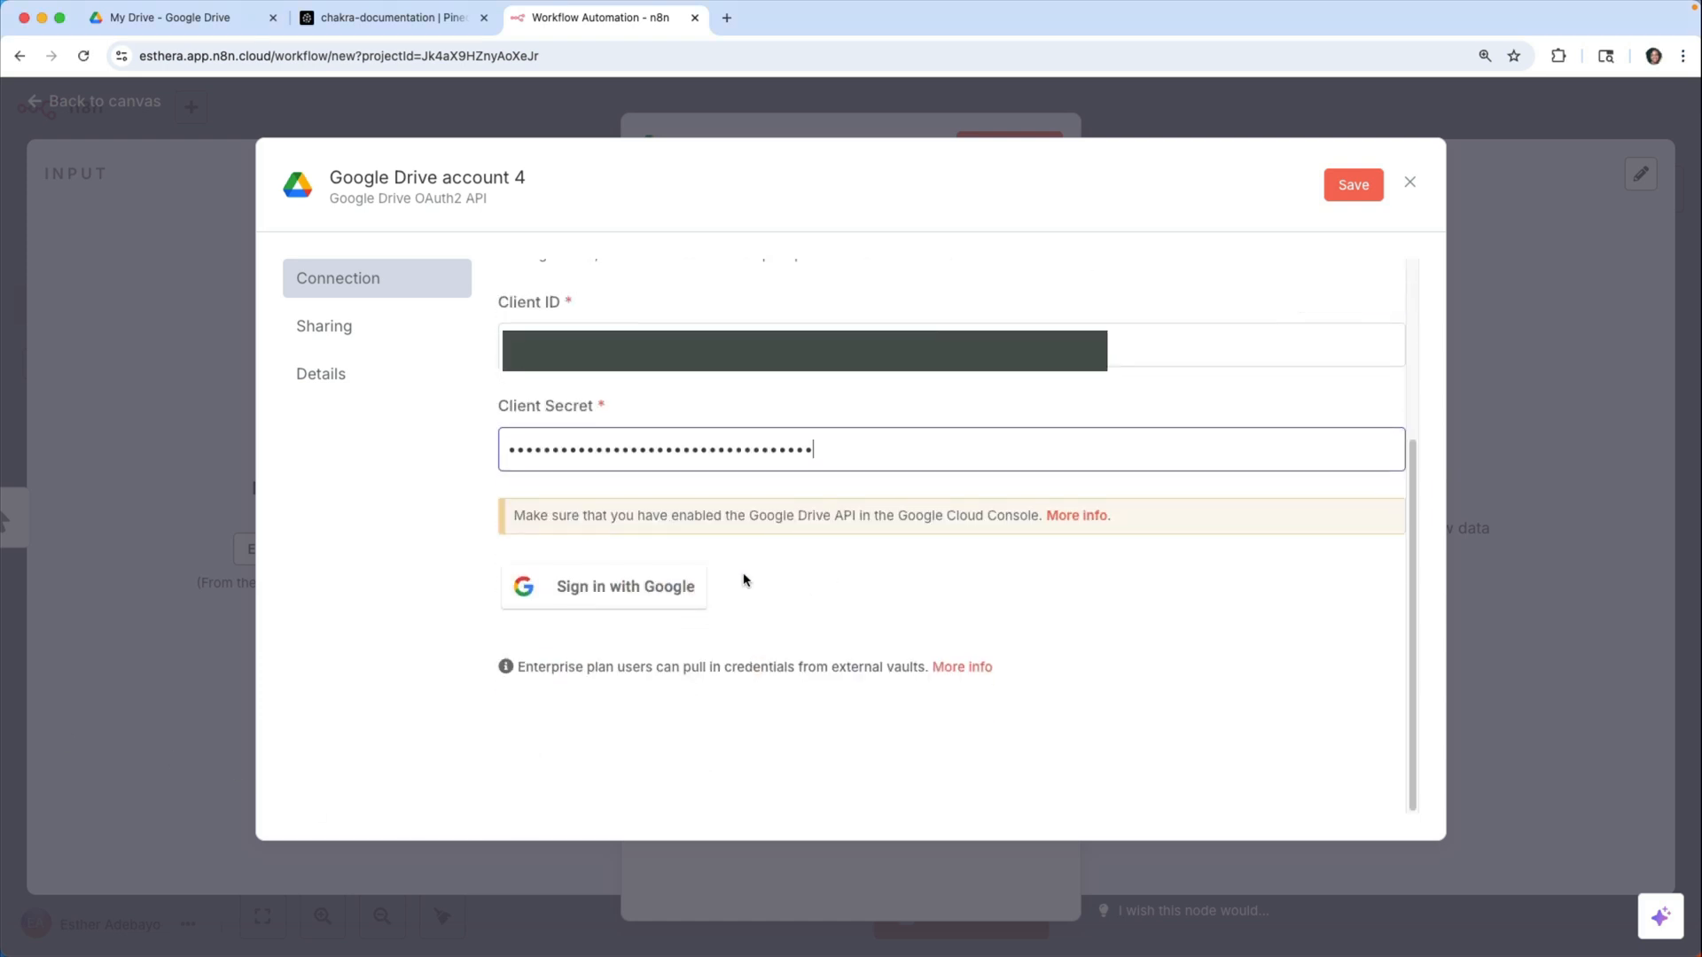
- Authorize the Google Drive credential by signing in with a Google account, dismiss the save-login prompt and close the credential settings
{"action": "left_click", "coordinate": [695, 577]}
{"action": "left_click", "coordinate": [243, 282]}
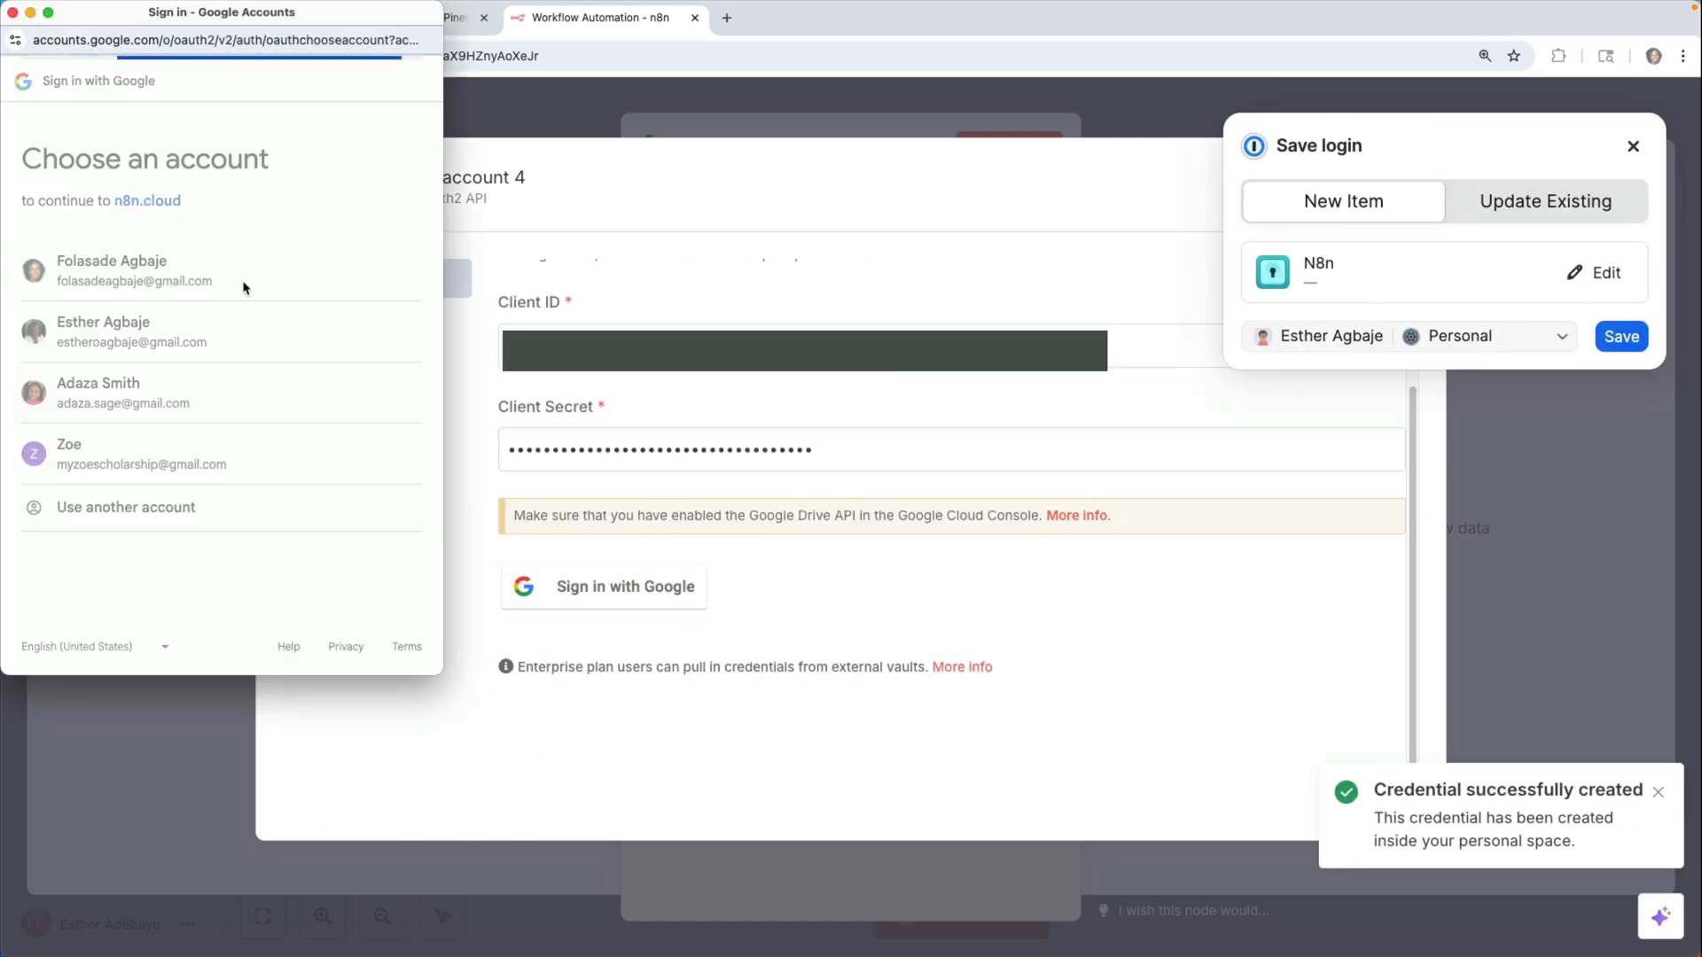
{"action": "scroll", "coordinate": [288, 532], "scroll_direction": "down", "scroll_amount": 5}
{"action": "left_click", "coordinate": [287, 585]}
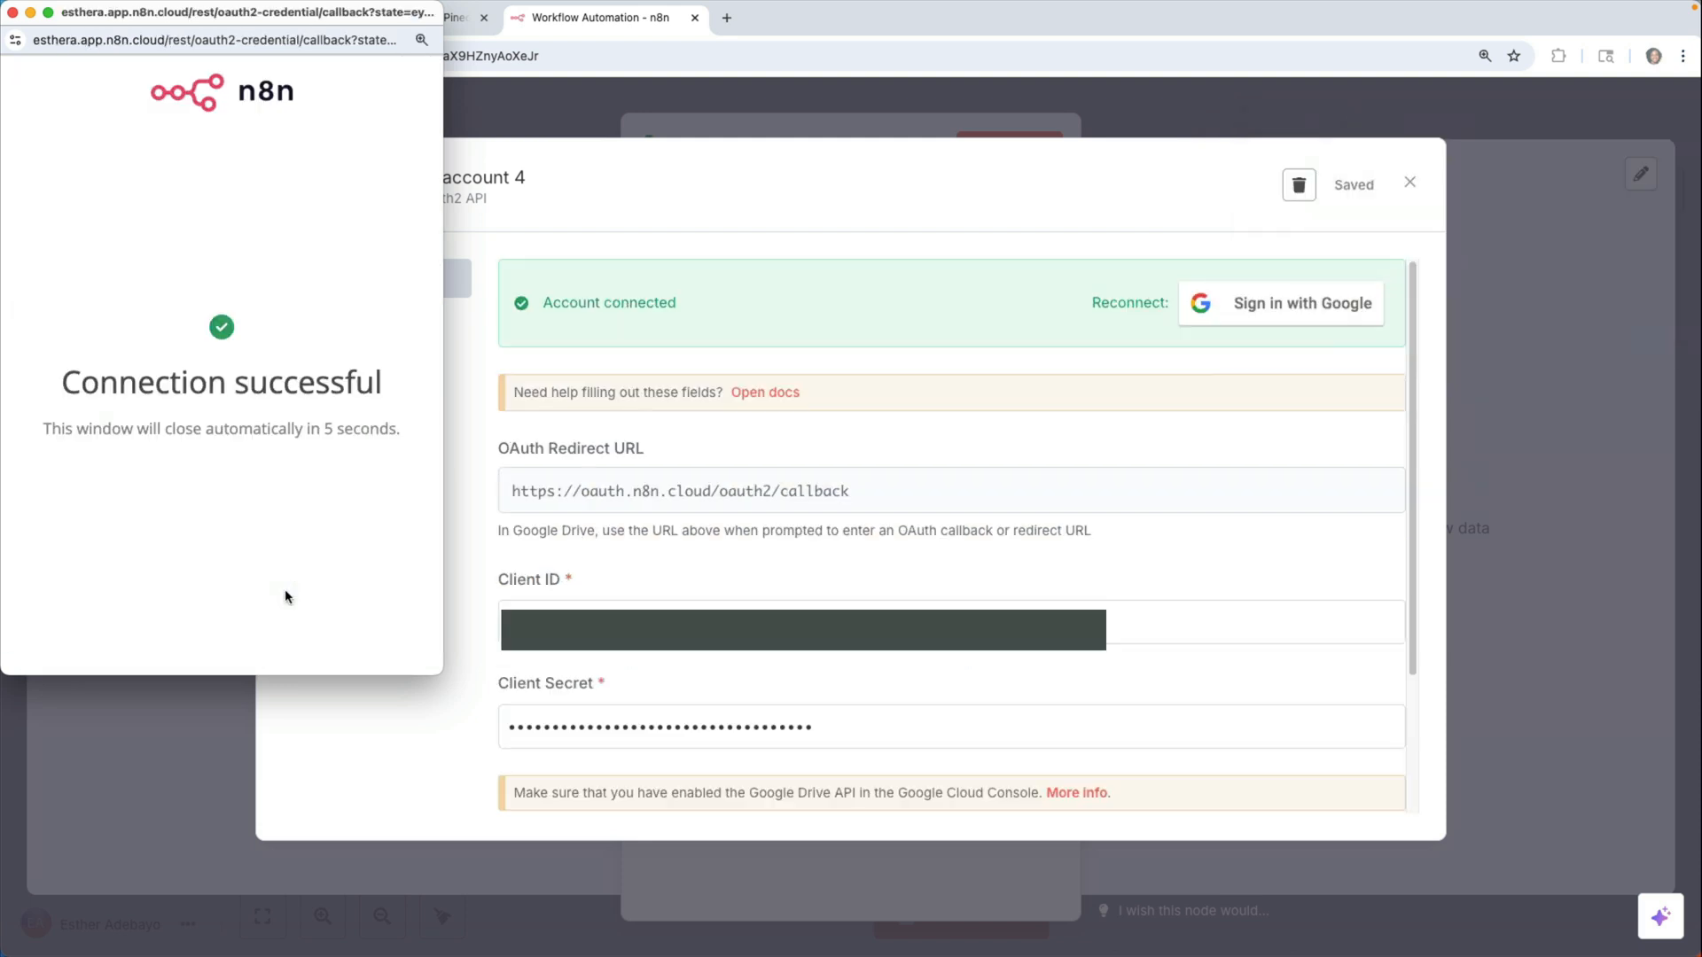
{"action": "left_click", "coordinate": [11, 13]}
{"action": "left_click", "coordinate": [1633, 146]}
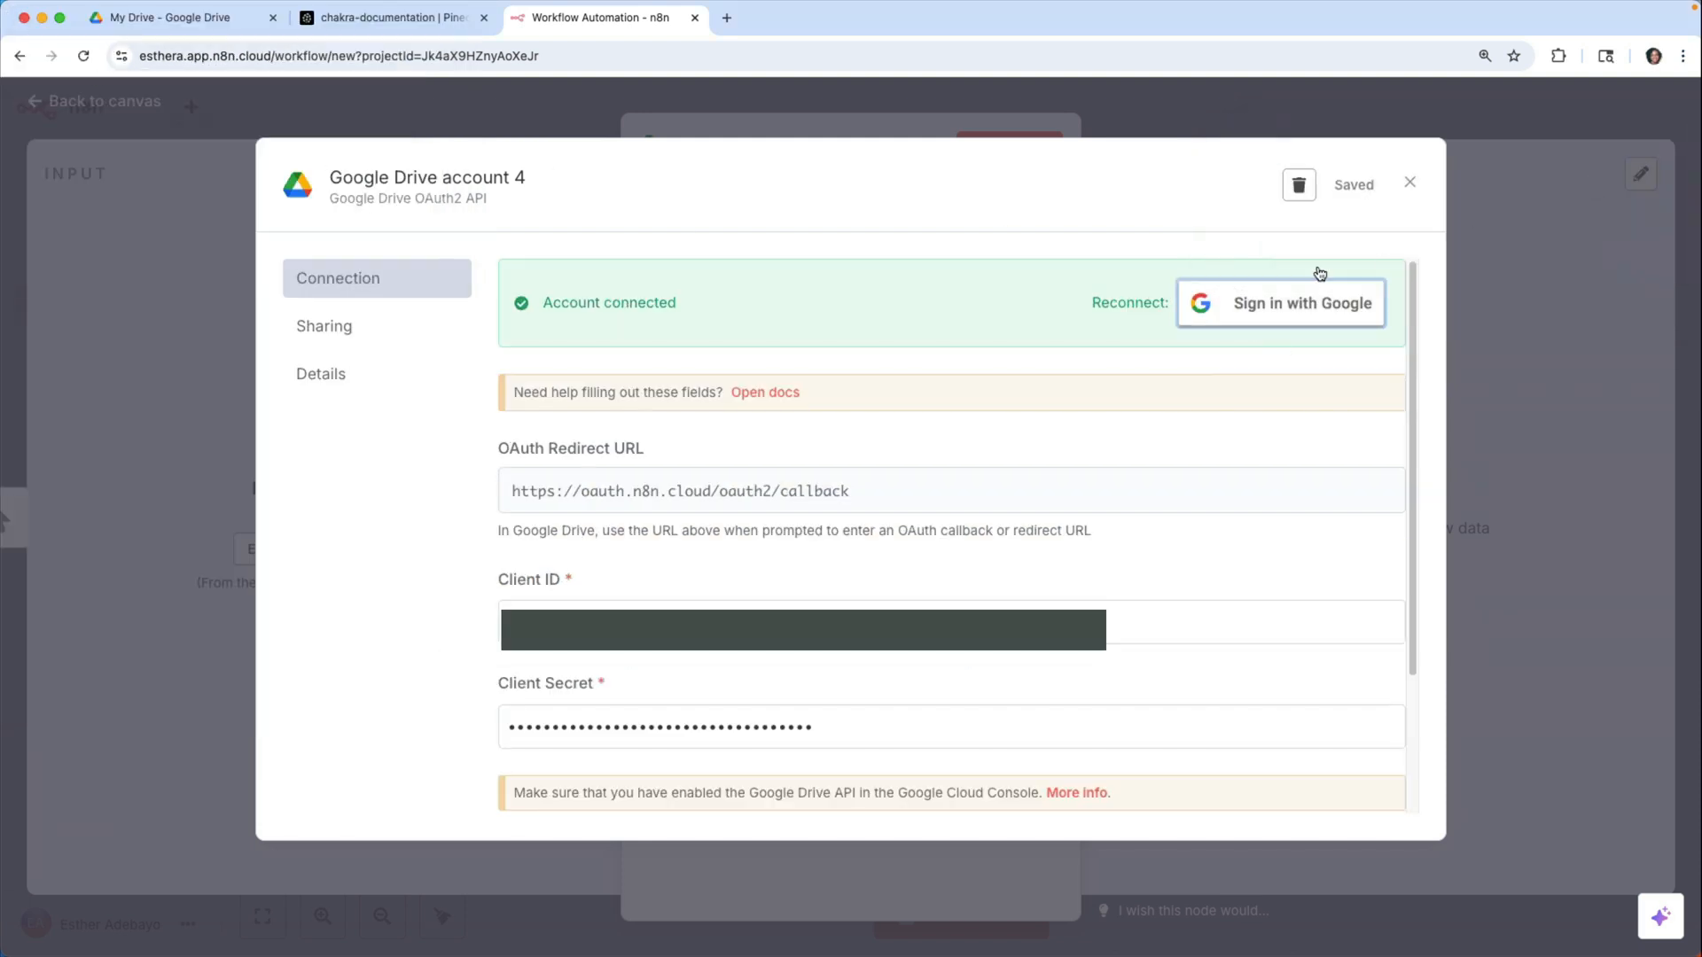
{"action": "left_click", "coordinate": [1415, 188]}
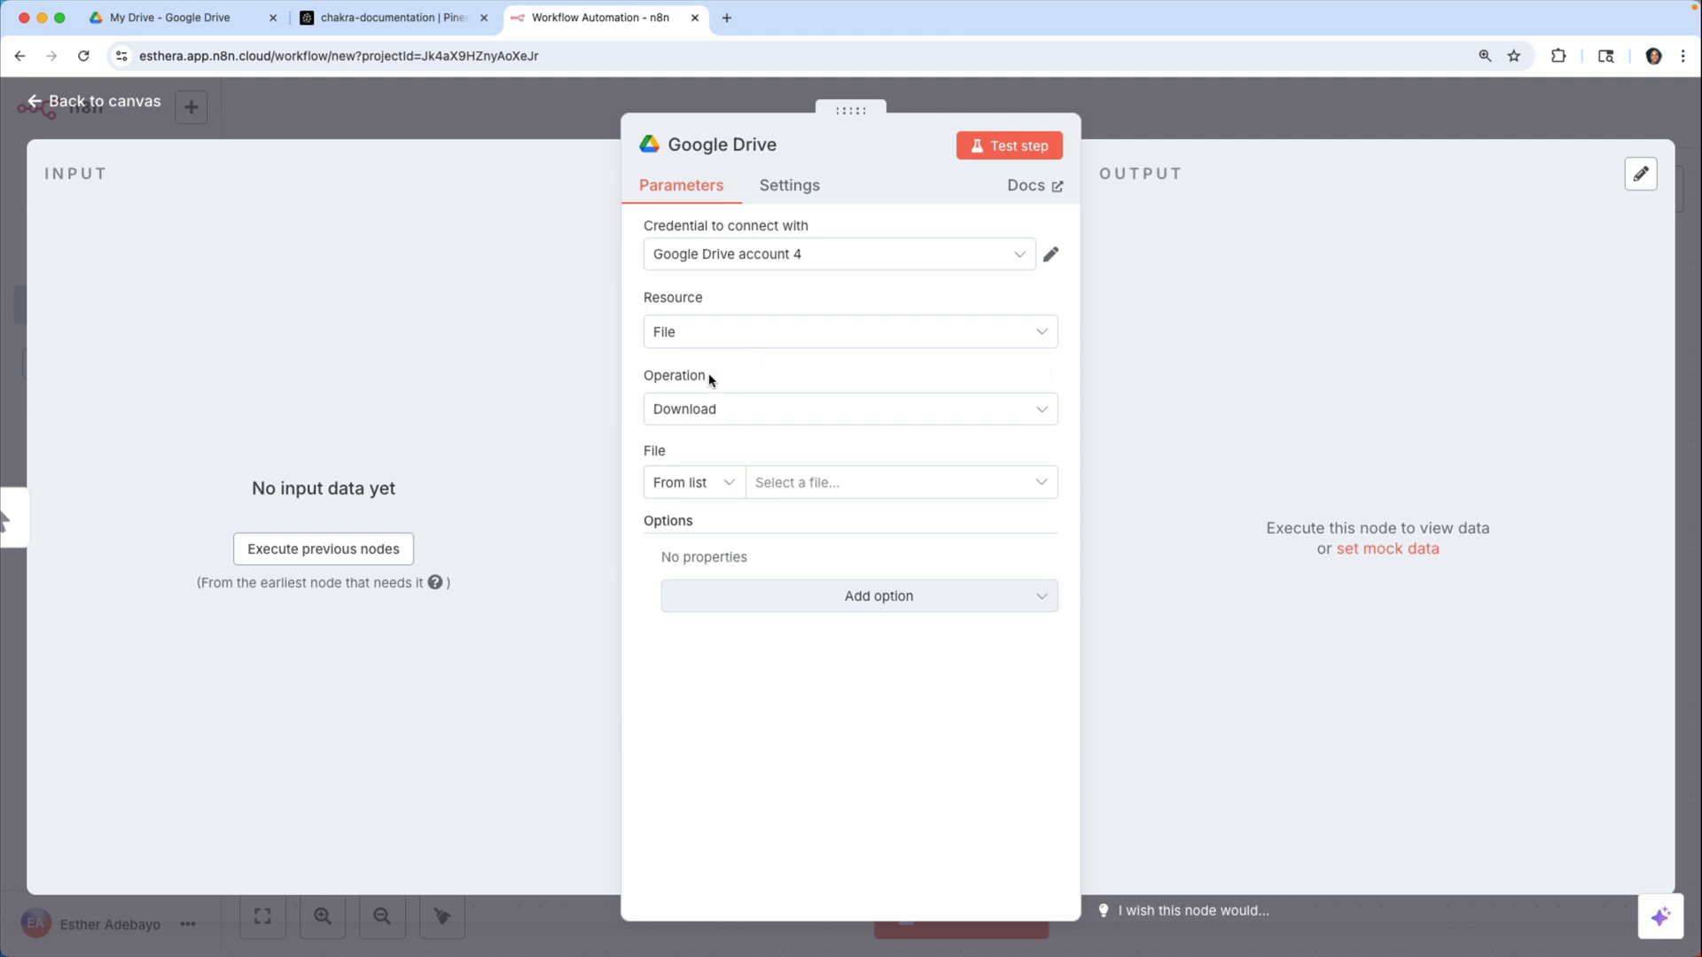
- Search for "chakra migr", choose the Chakra UI Migration Documentation file as the one to download and return to the canvas
{"action": "left_click", "coordinate": [808, 493]}
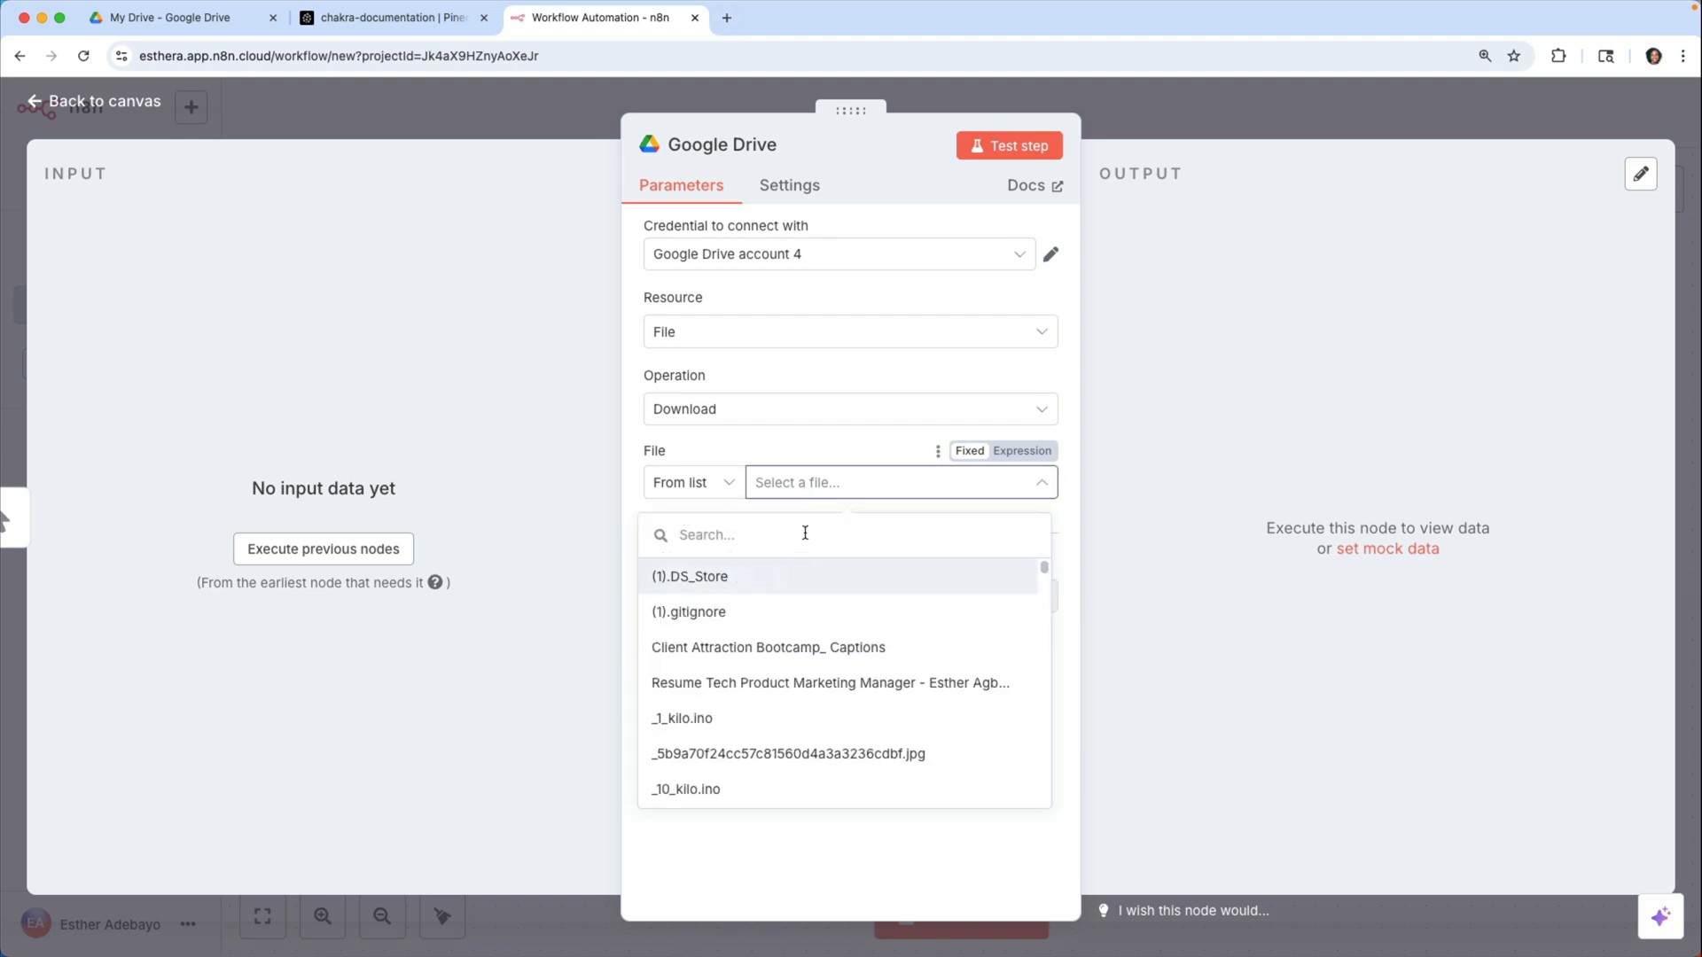
{"action": "type", "text": "chakra migr"}
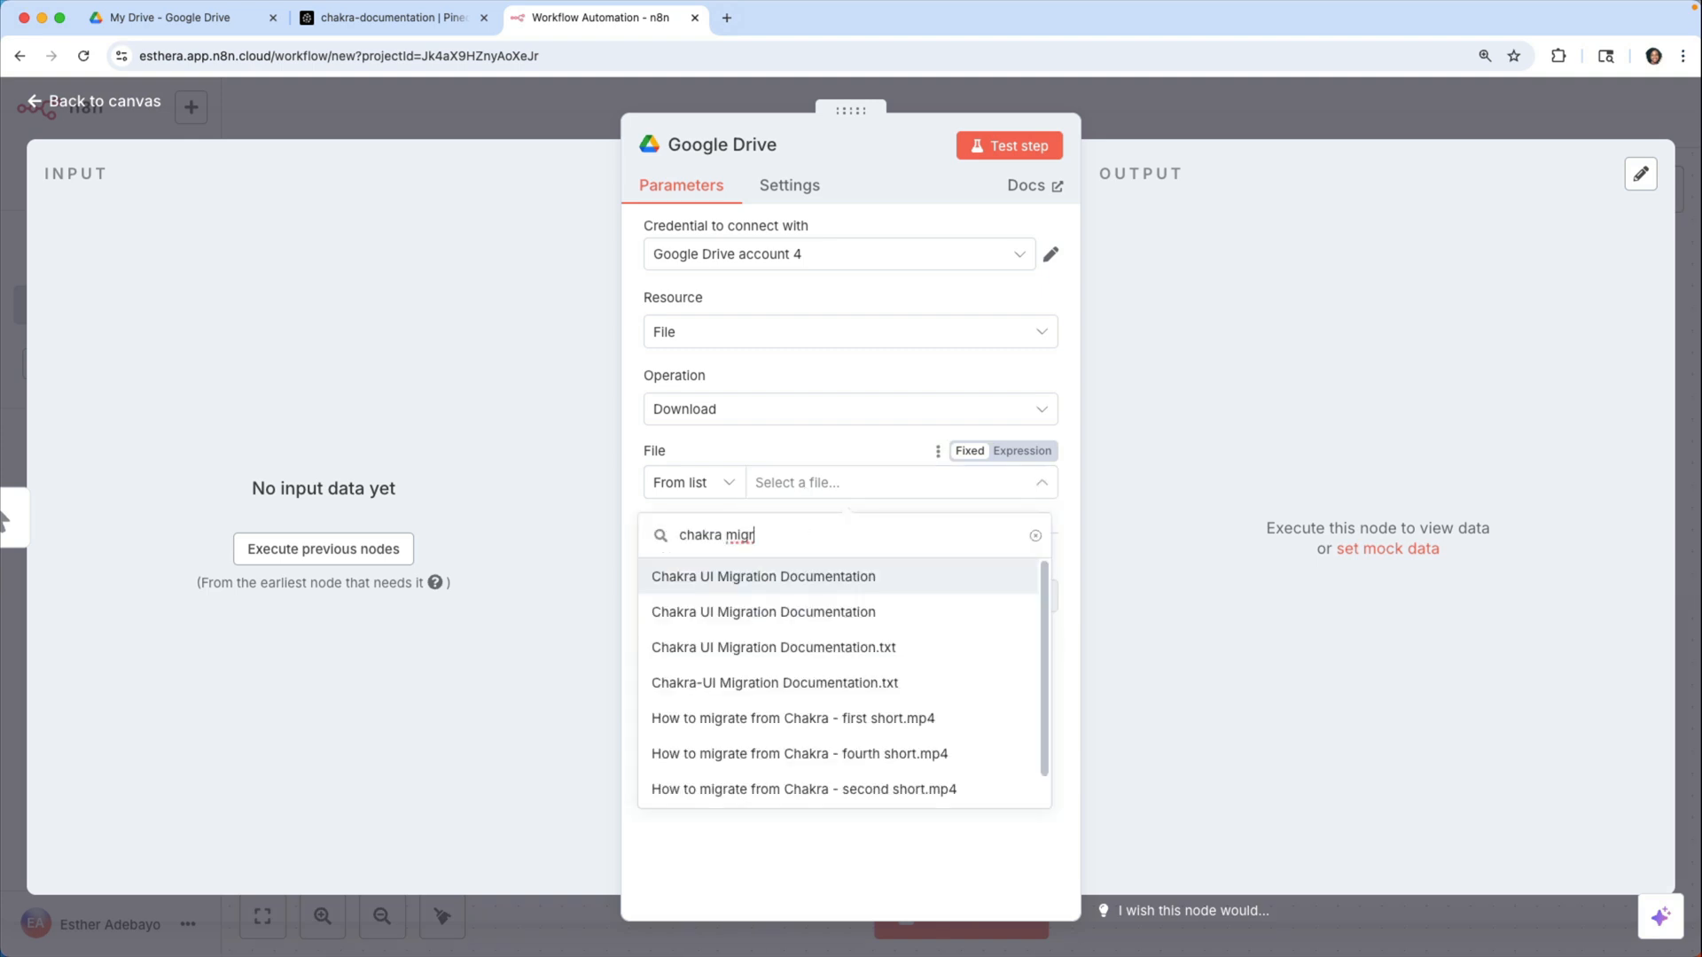
{"action": "left_click", "coordinate": [804, 578]}
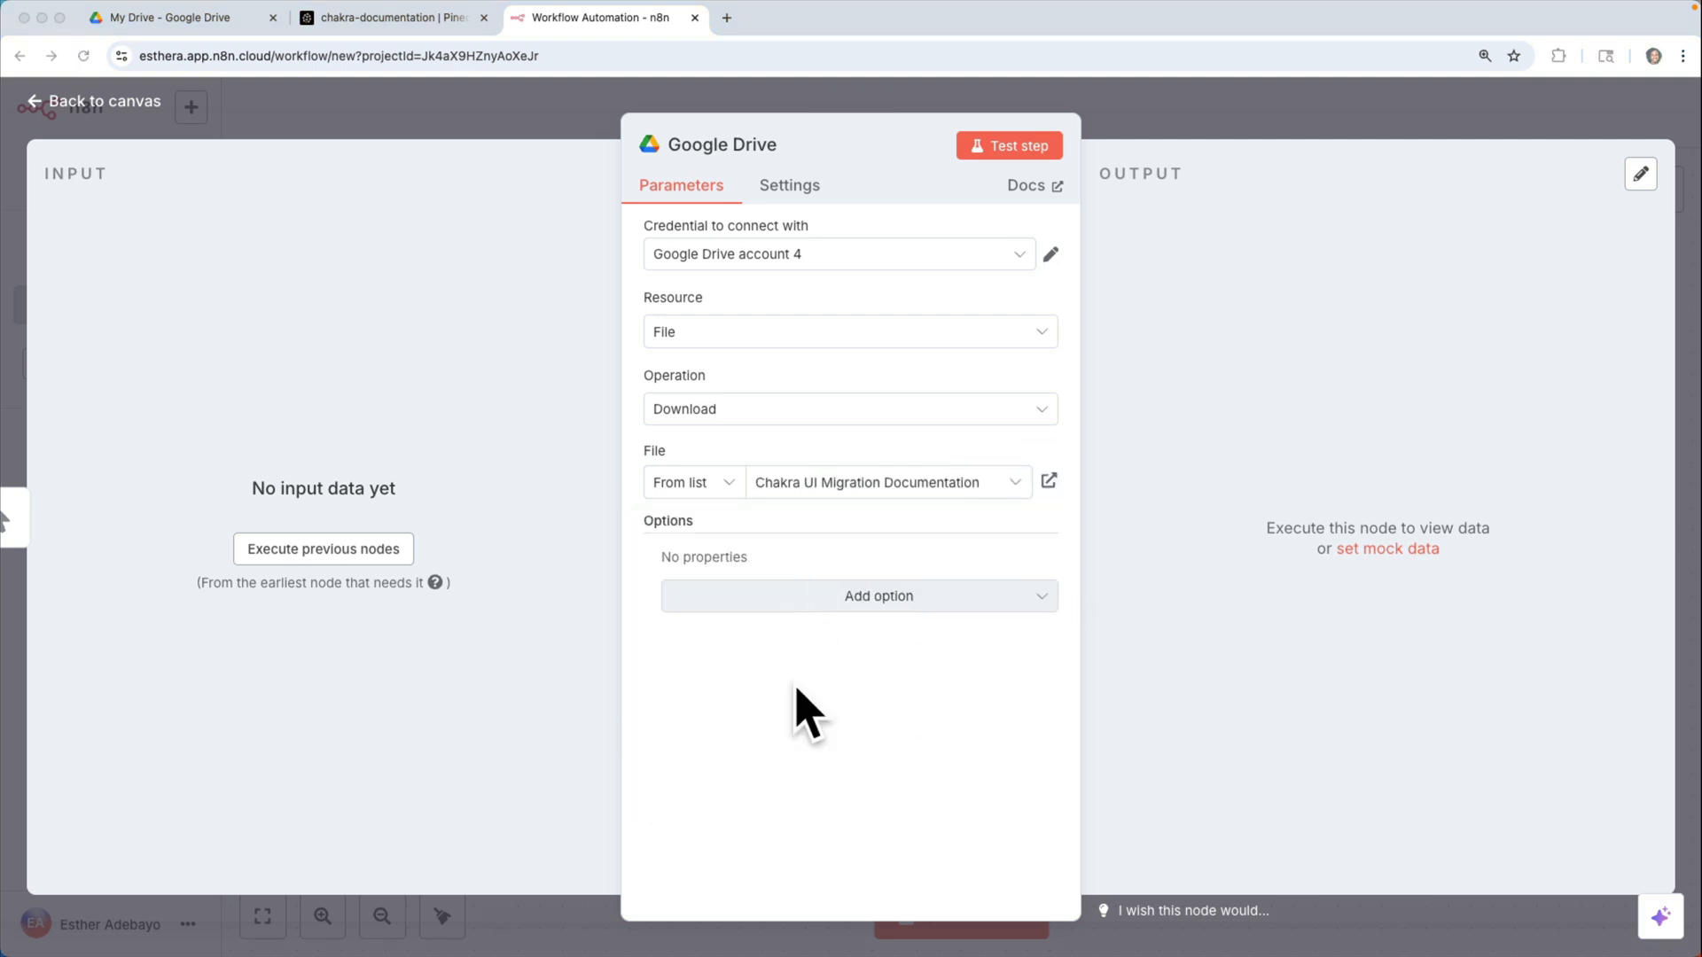
{"action": "left_click", "coordinate": [1370, 127]}
{"action": "left_click", "coordinate": [1370, 127]}
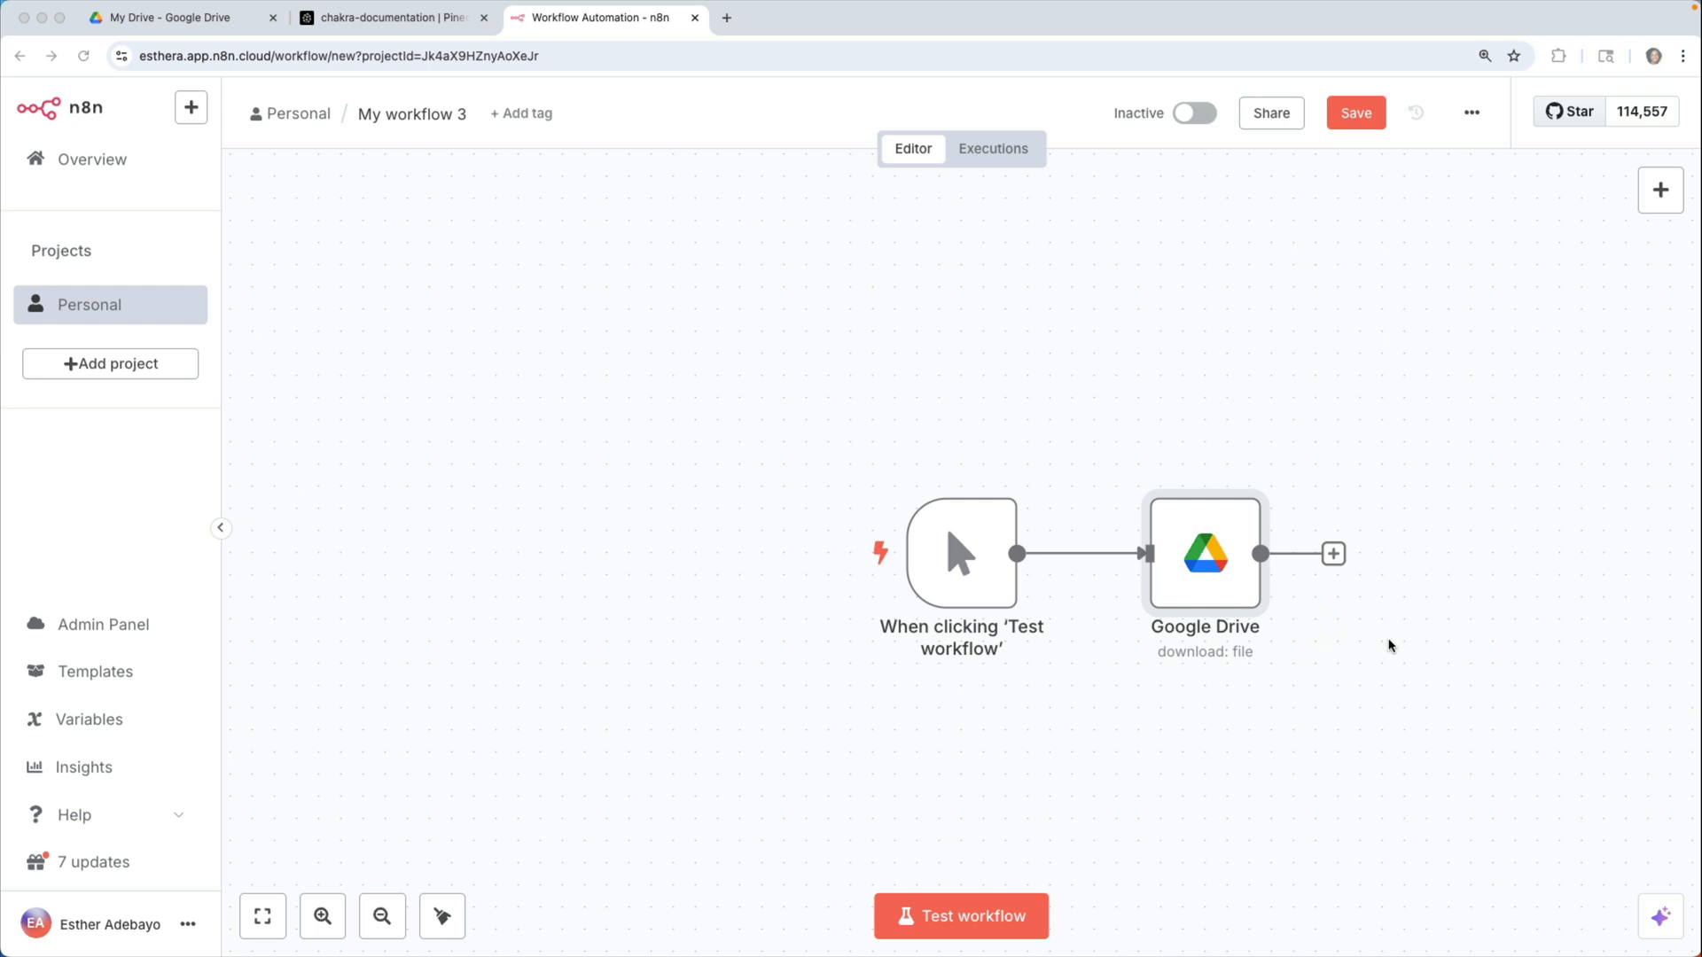
- Add a Pinecone Vector Store node with the Add documents to vector store action after the Google Drive node
{"action": "scroll", "coordinate": [1389, 646], "scroll_direction": "right", "scroll_amount": 6}
{"action": "left_click", "coordinate": [776, 554]}
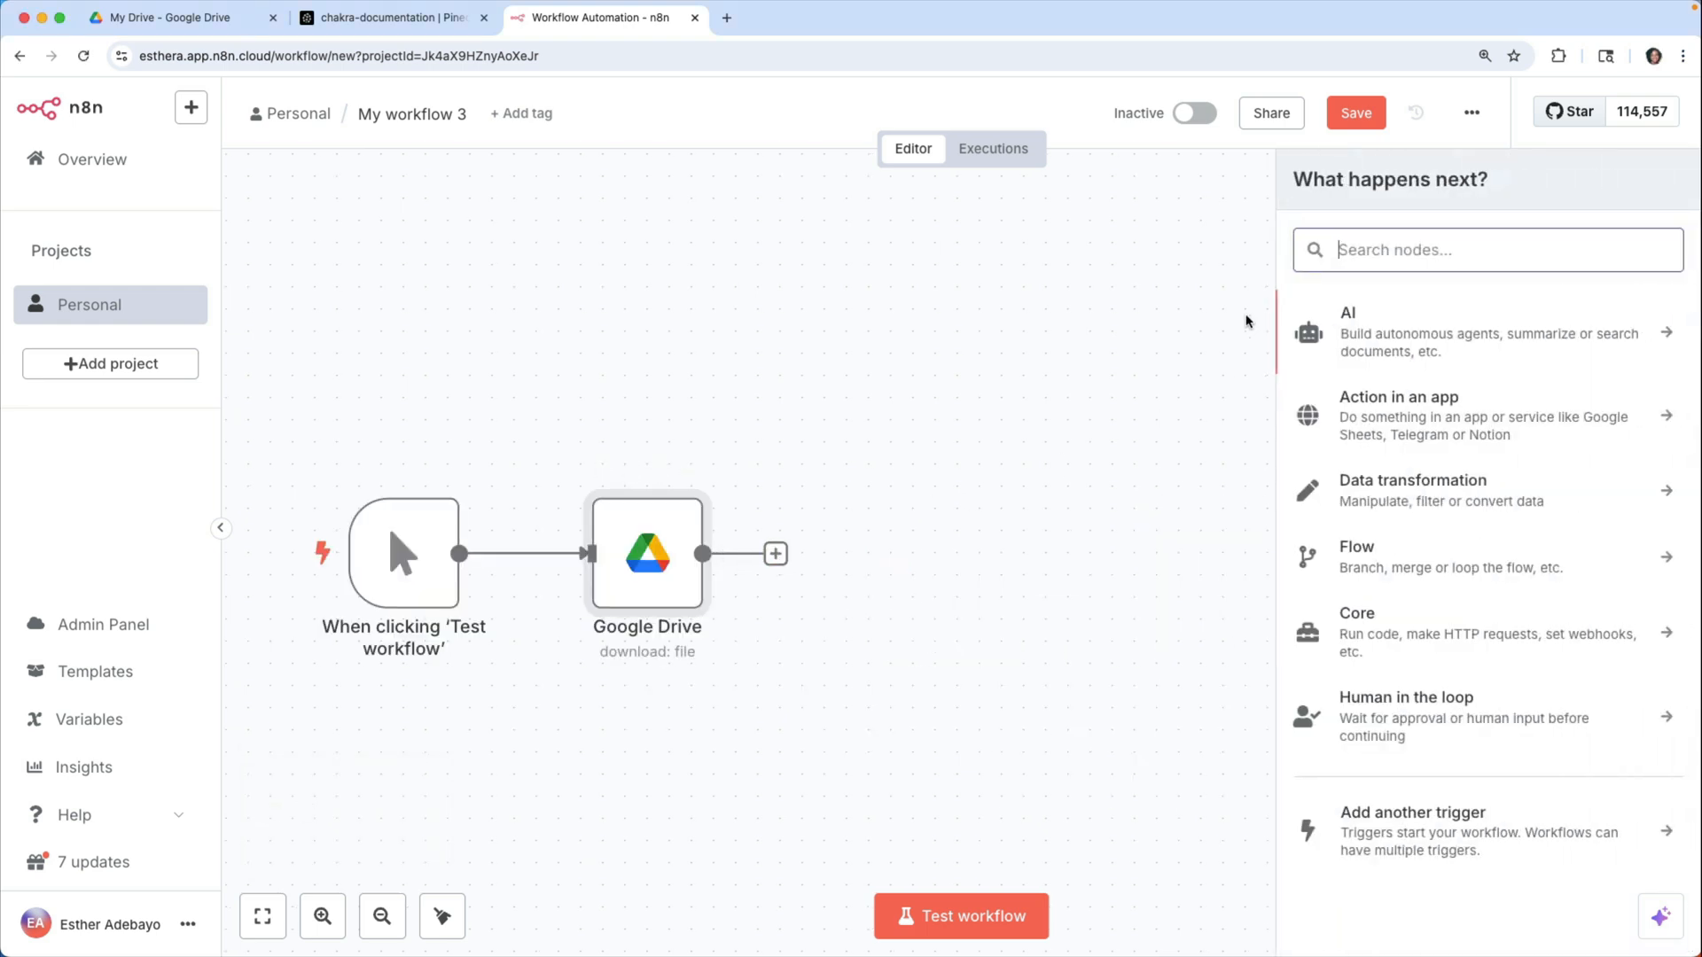
{"action": "type", "text": "Pine"}
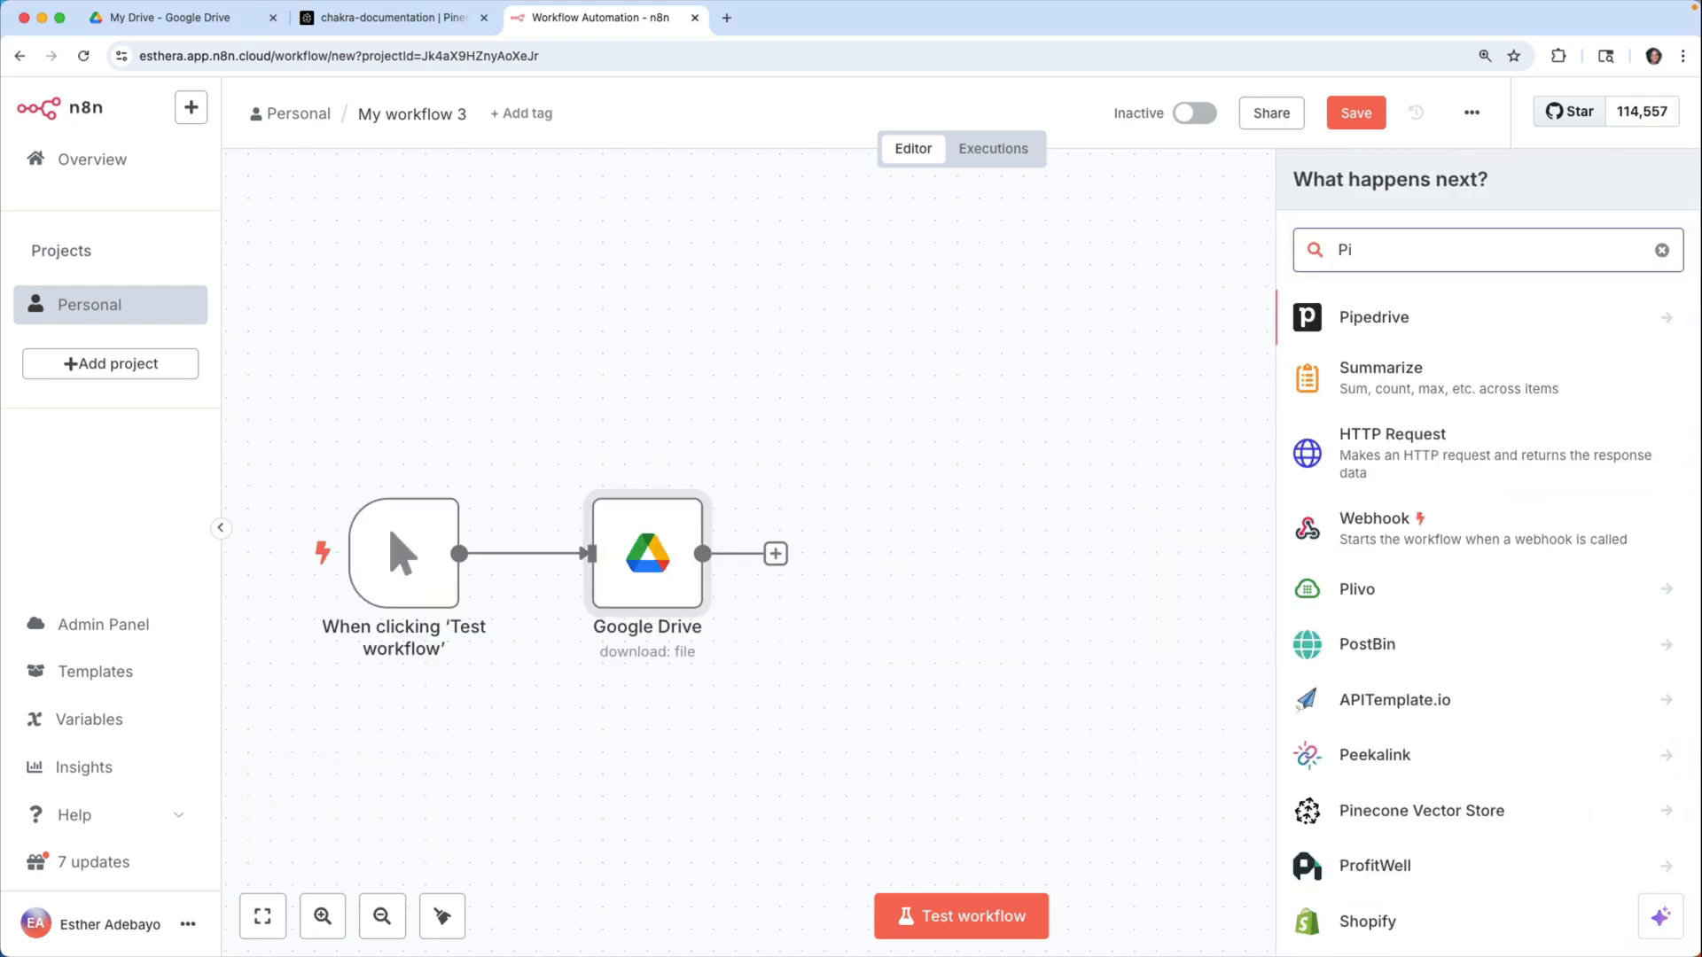
{"action": "left_click", "coordinate": [1383, 317]}
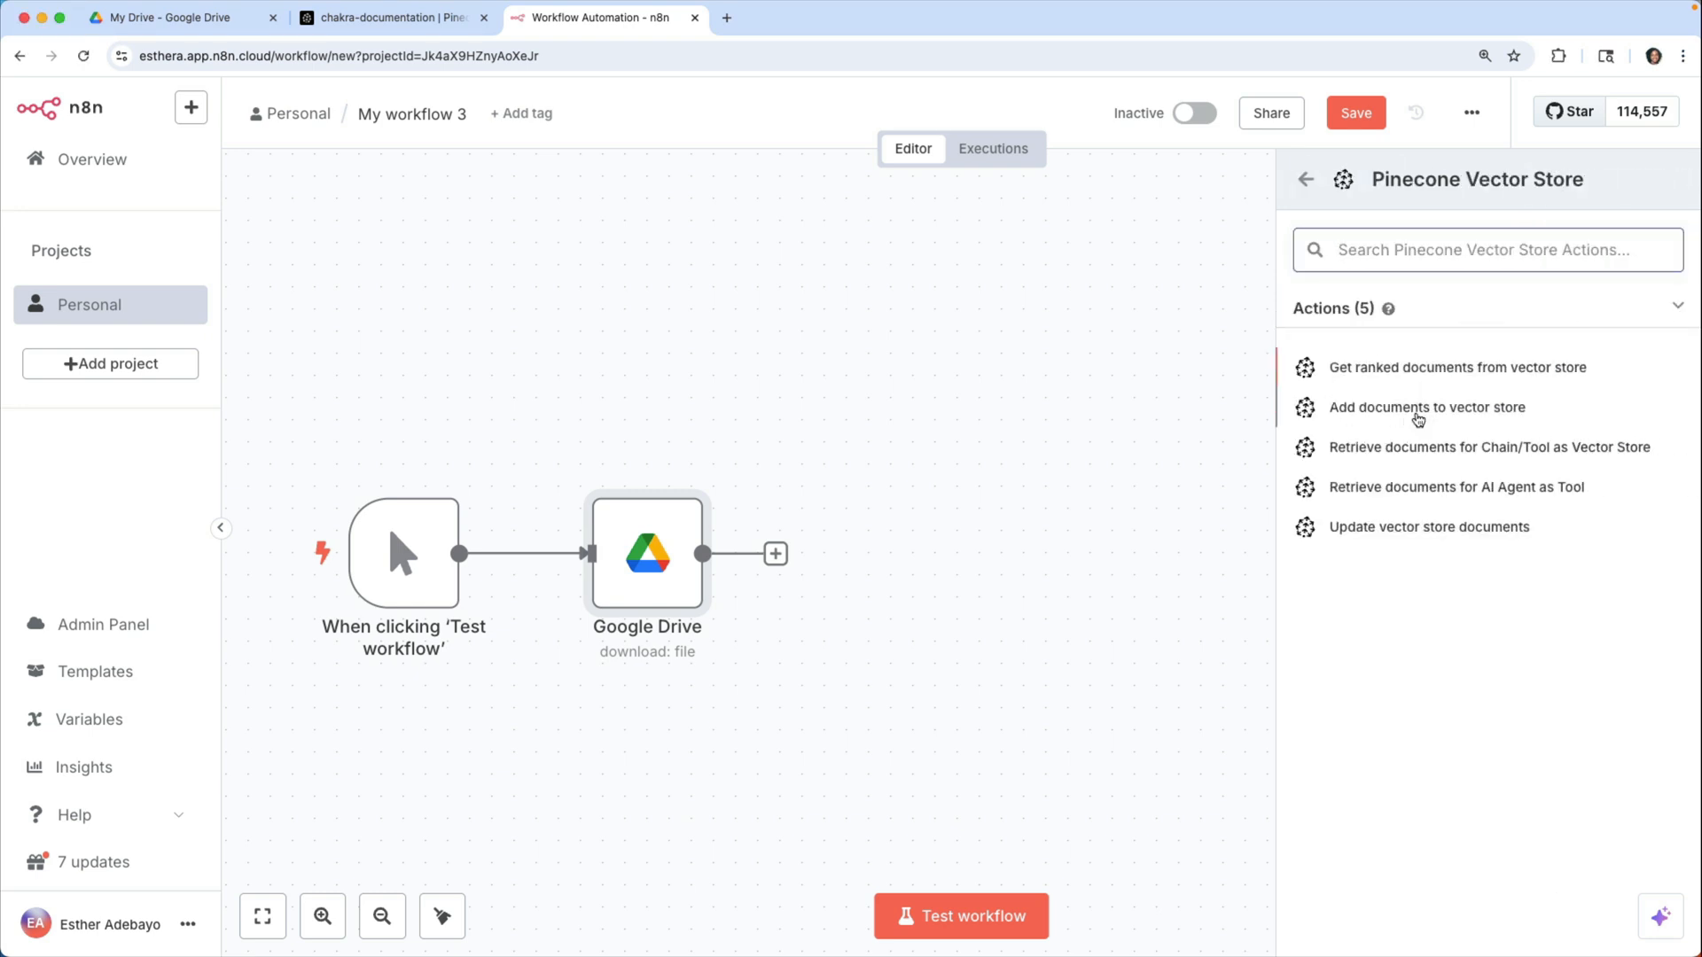
{"action": "left_click", "coordinate": [1418, 410]}
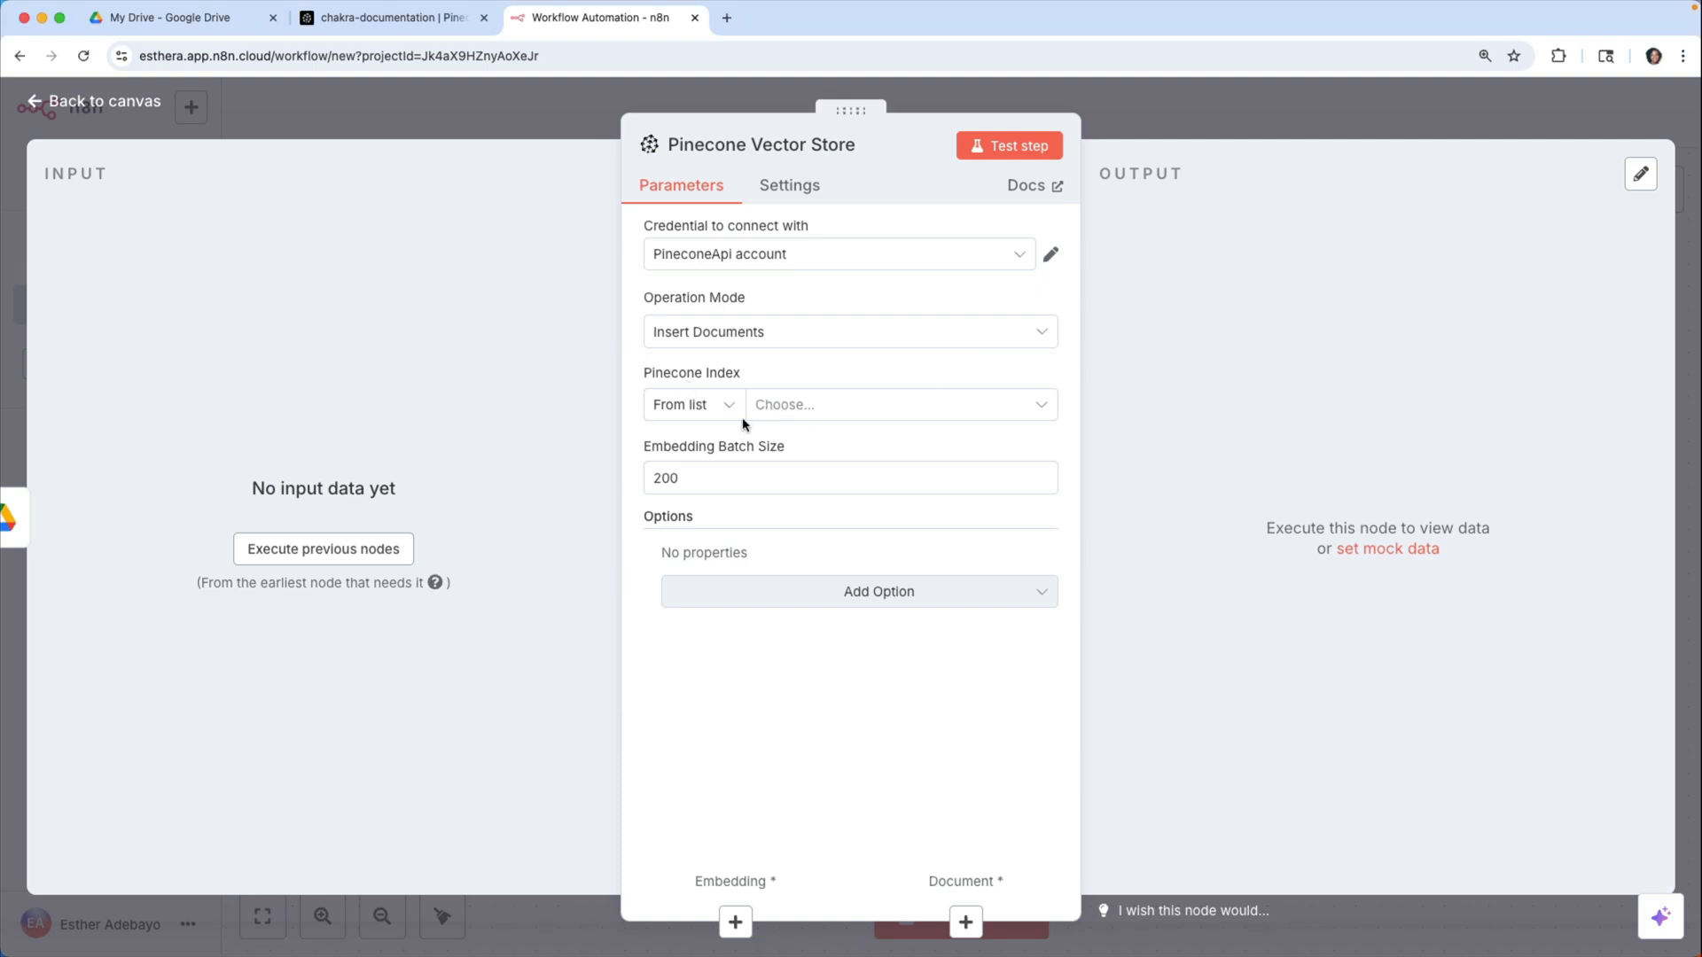
- Select the chakra-documentation index, add the Pinecone Namespace option set to "Chakra UI Migration Documentation" and return to the canvas
{"action": "left_click", "coordinate": [808, 409]}
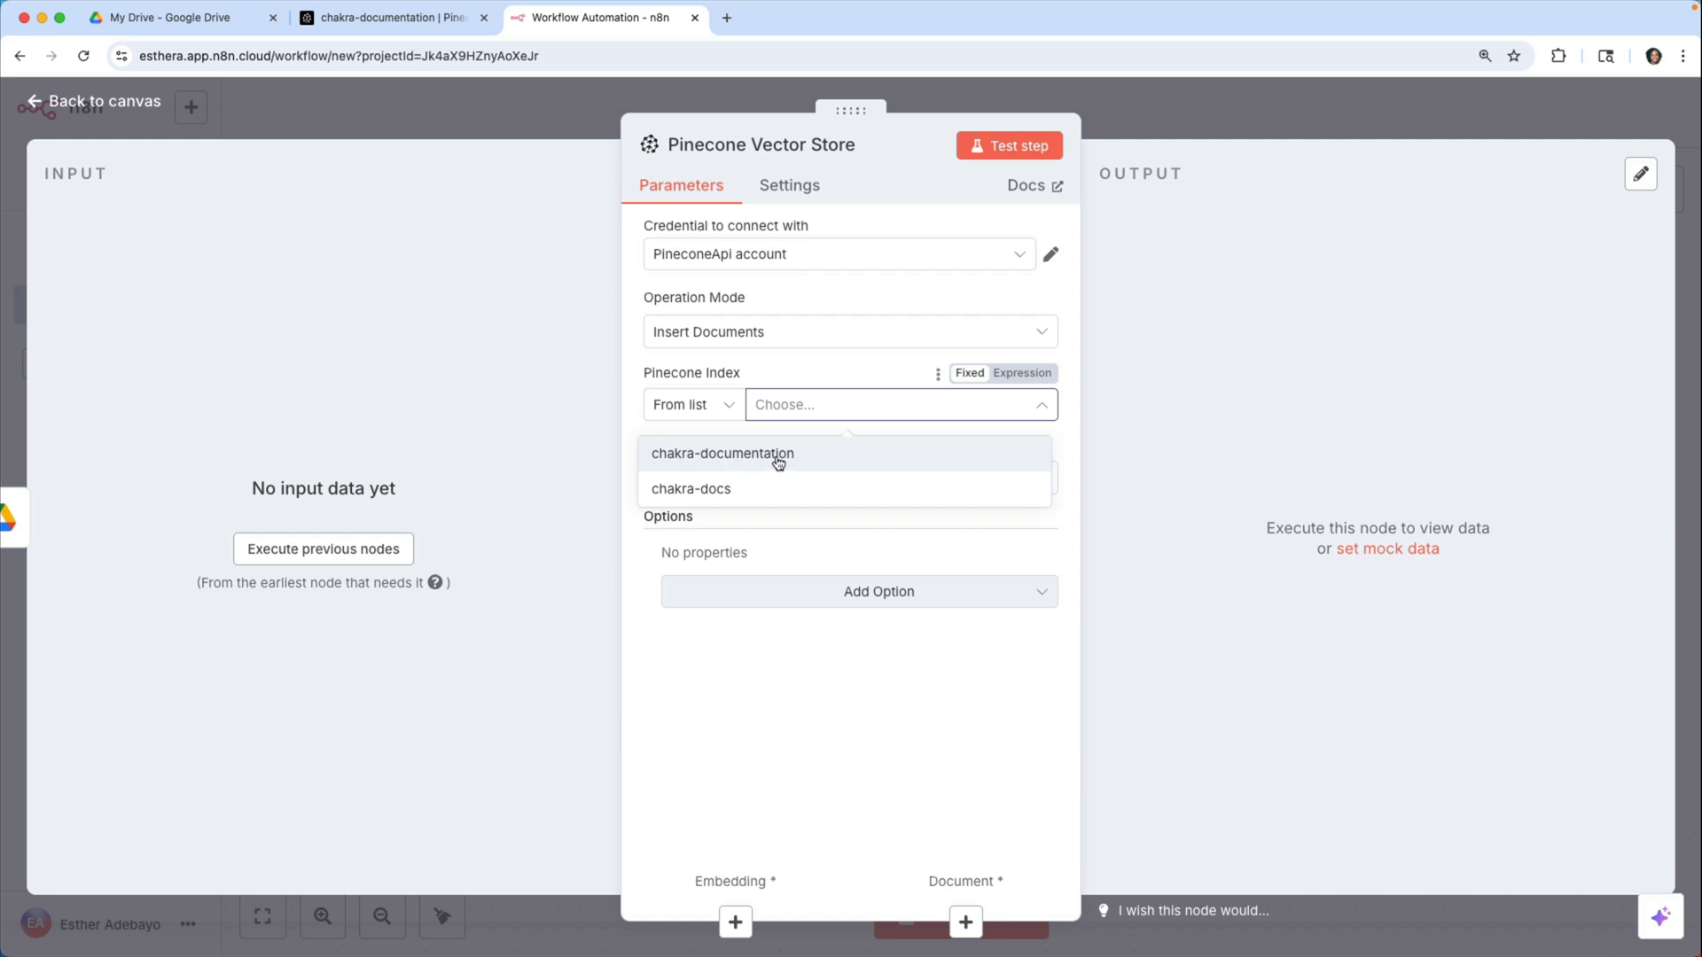
{"action": "left_click", "coordinate": [779, 462]}
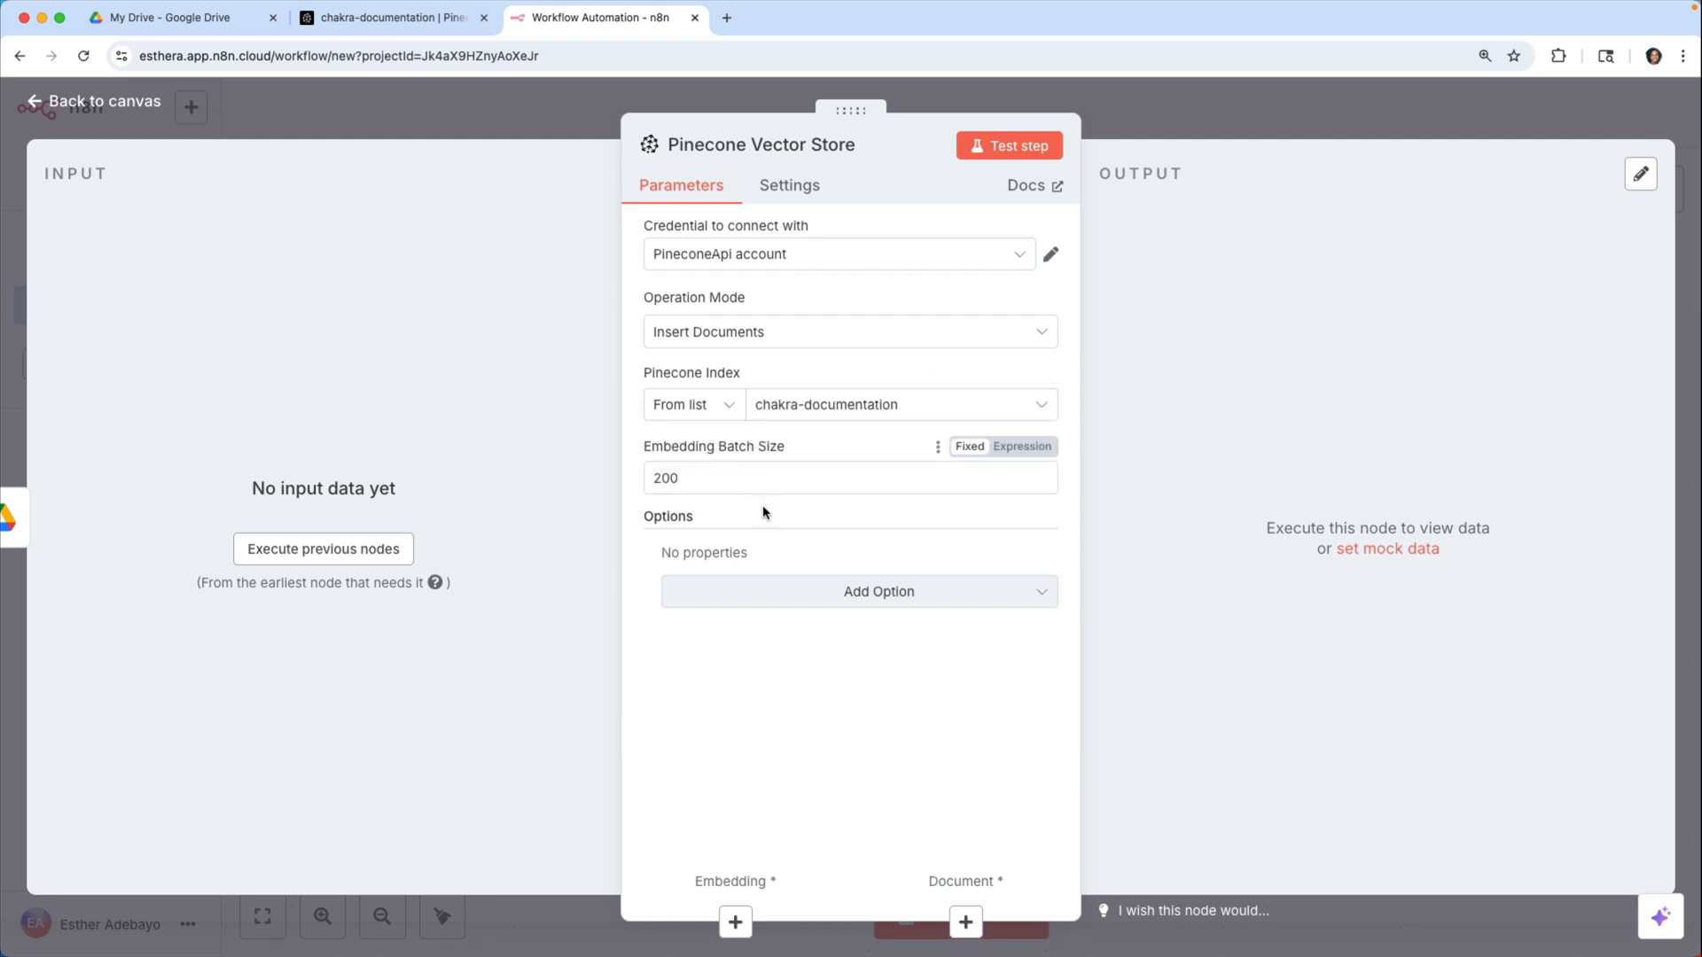
{"action": "left_click", "coordinate": [732, 590]}
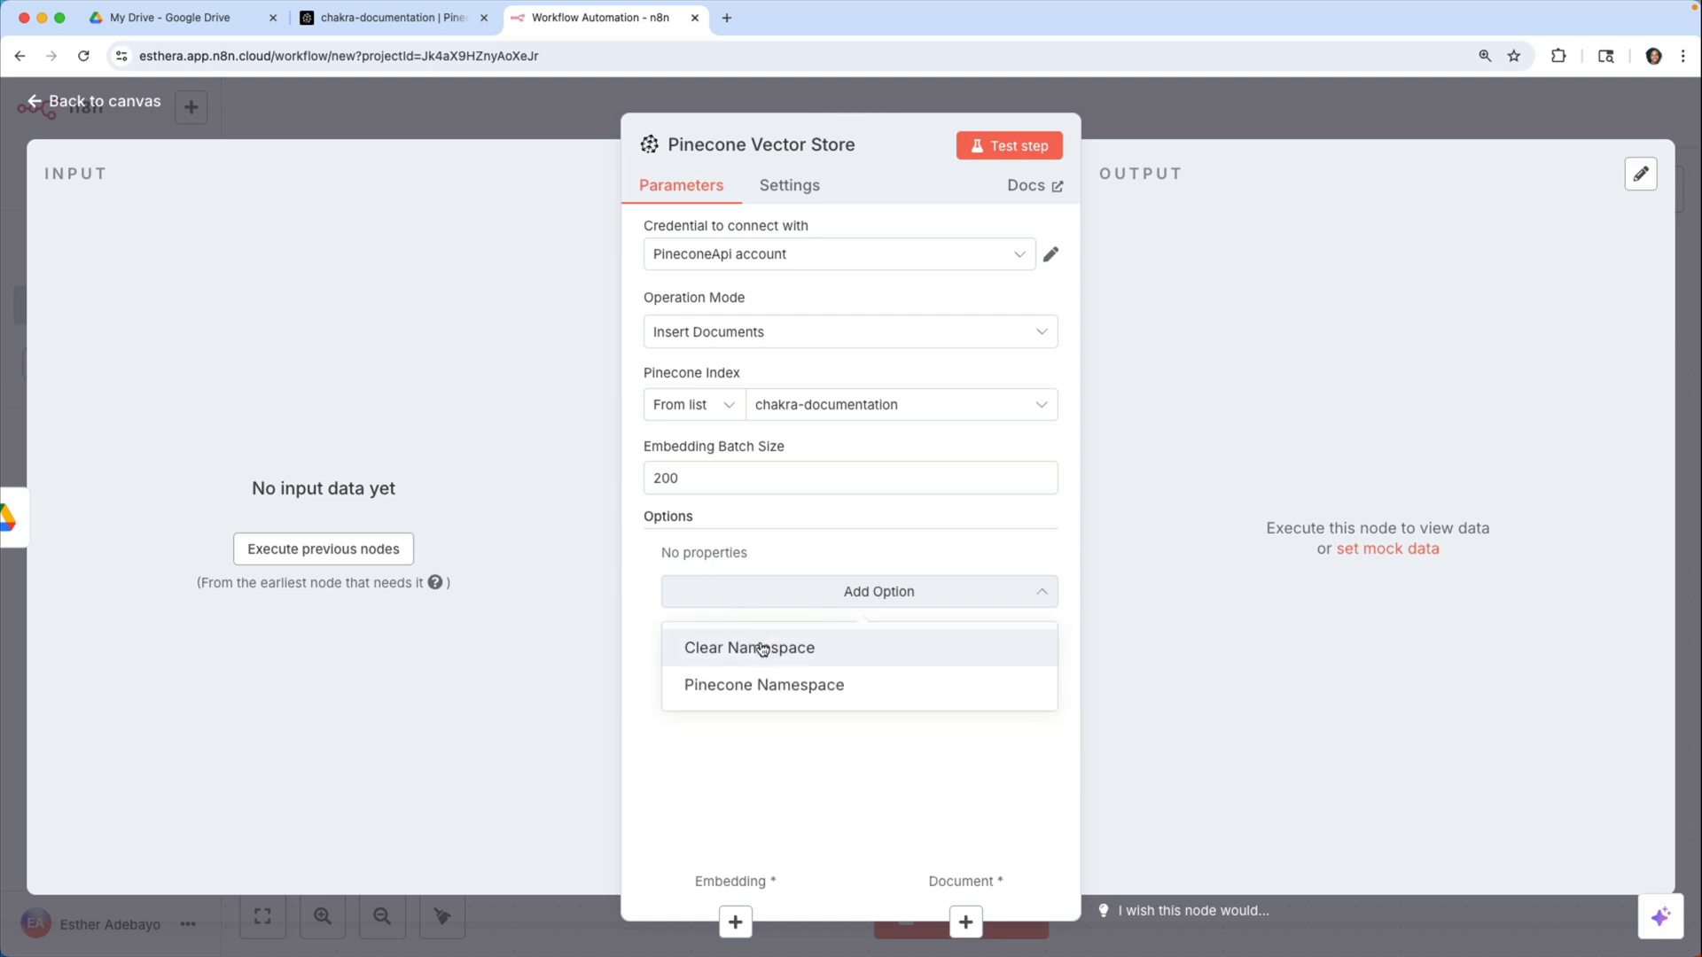
{"action": "left_click", "coordinate": [781, 690]}
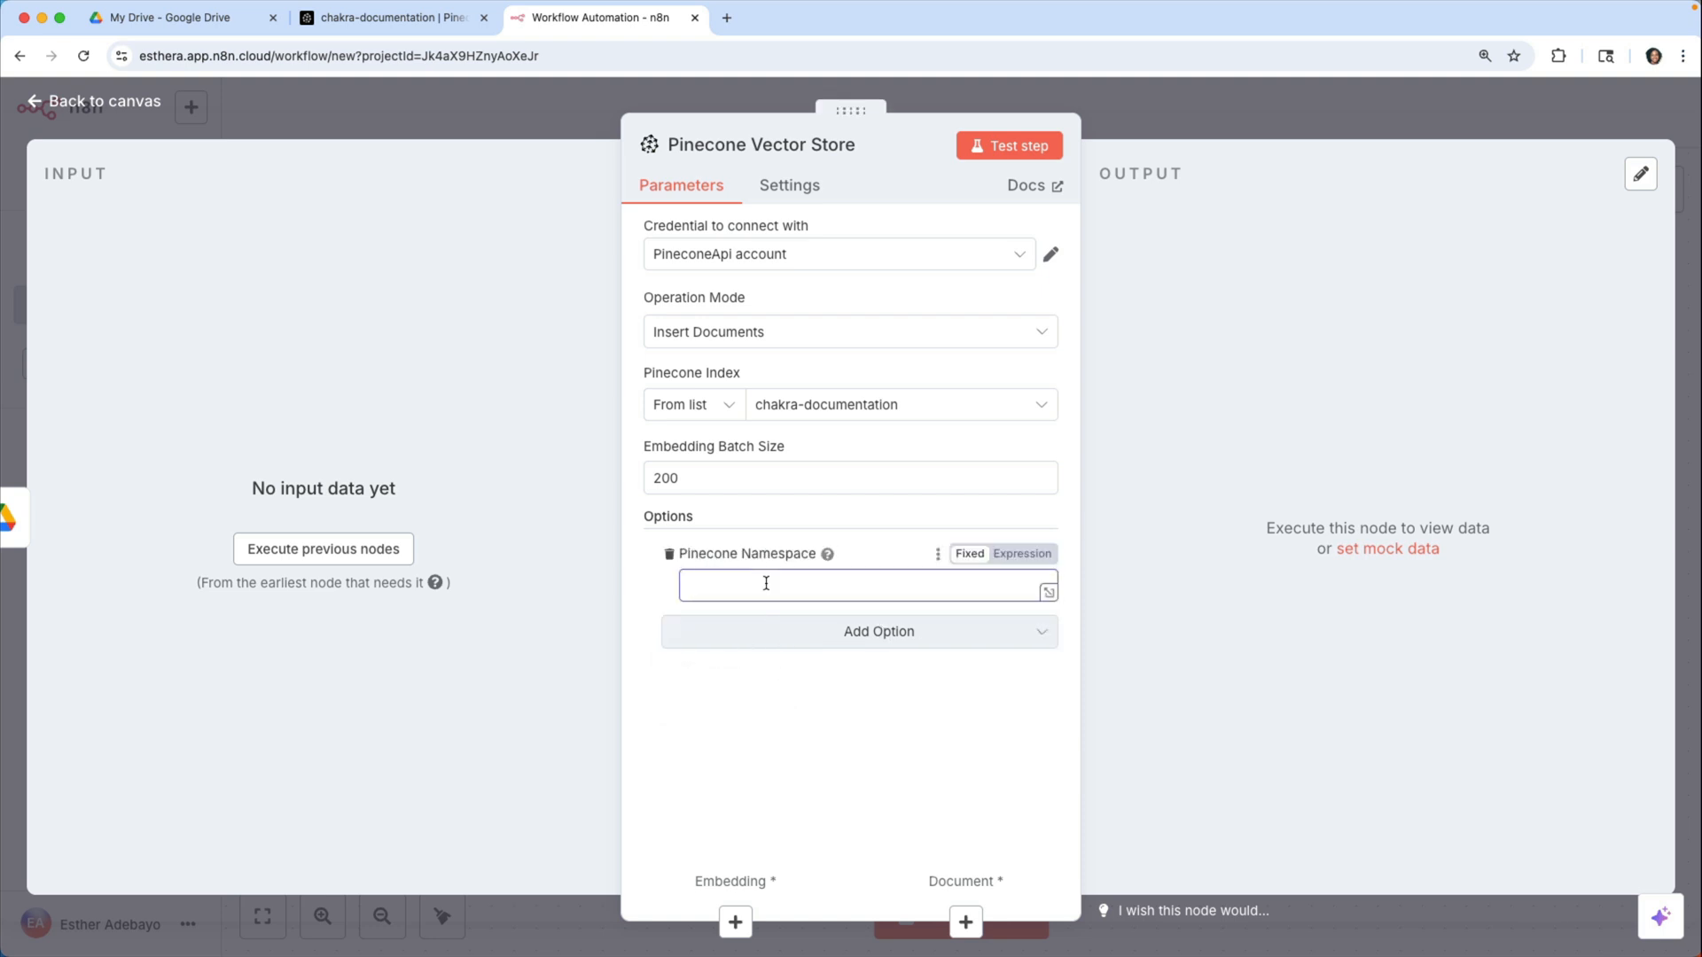
{"action": "type", "text": "akra UI Migration Documentation"}
{"action": "left_click", "coordinate": [1148, 108]}
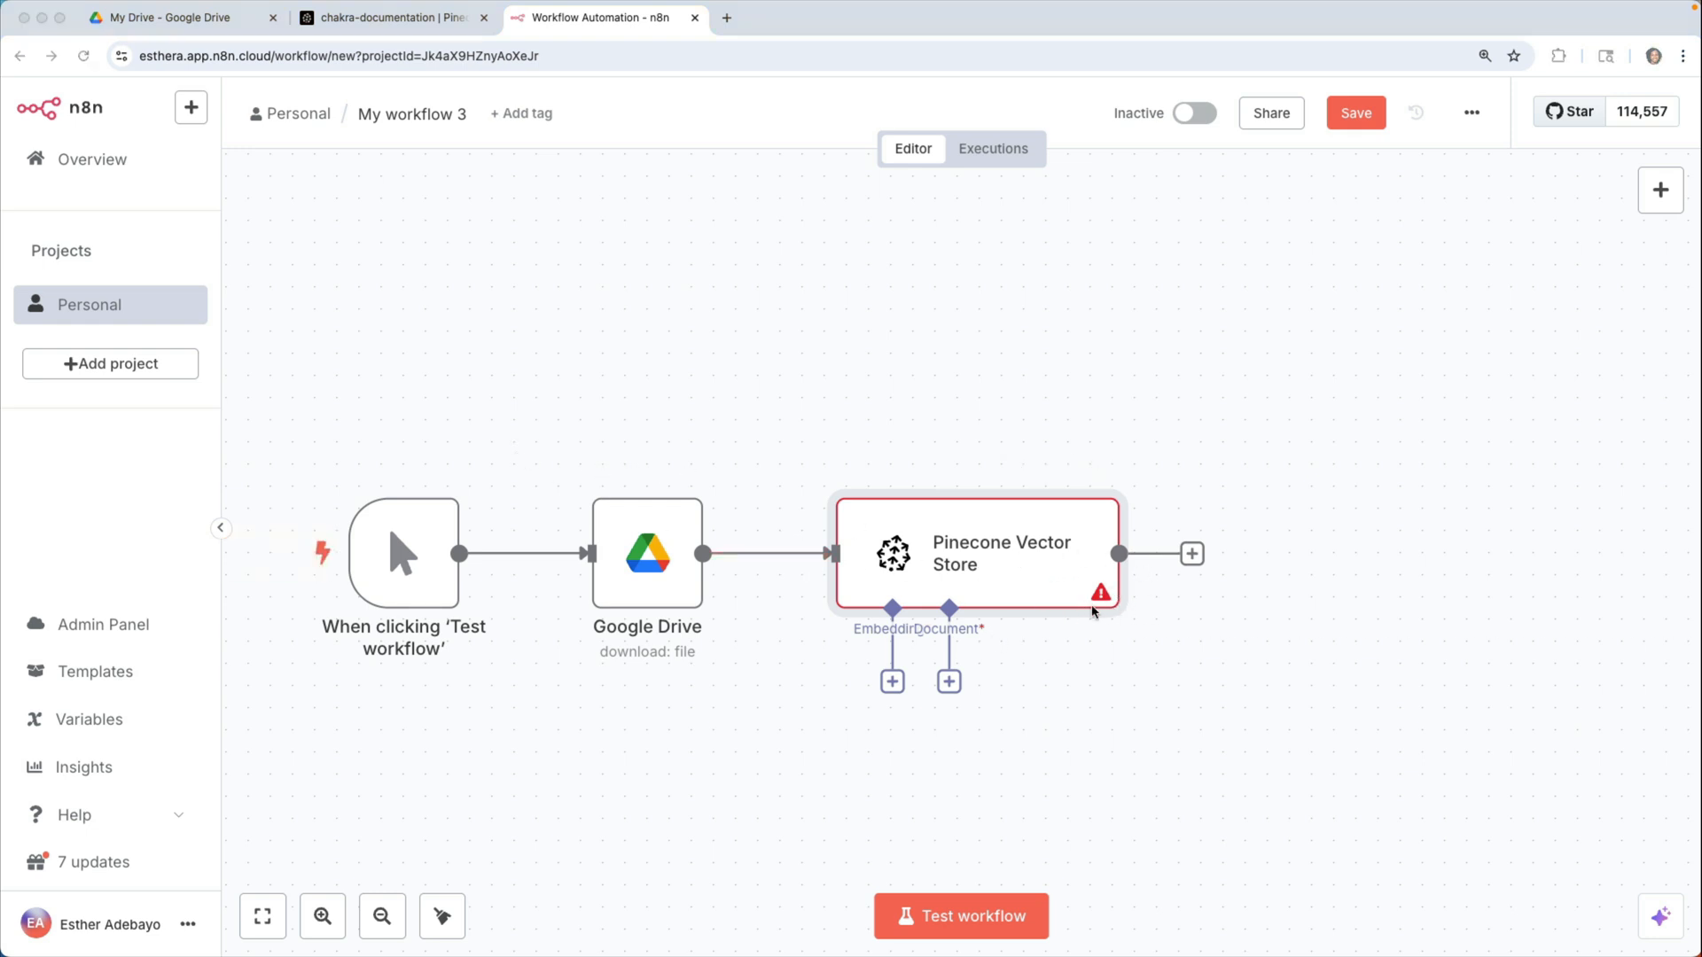
- Attach an Embeddings OpenAI node using text-embedding-3-small to the Pinecone Vector Store and place it below the store, clear of the document connector
{"action": "left_click", "coordinate": [893, 681]}
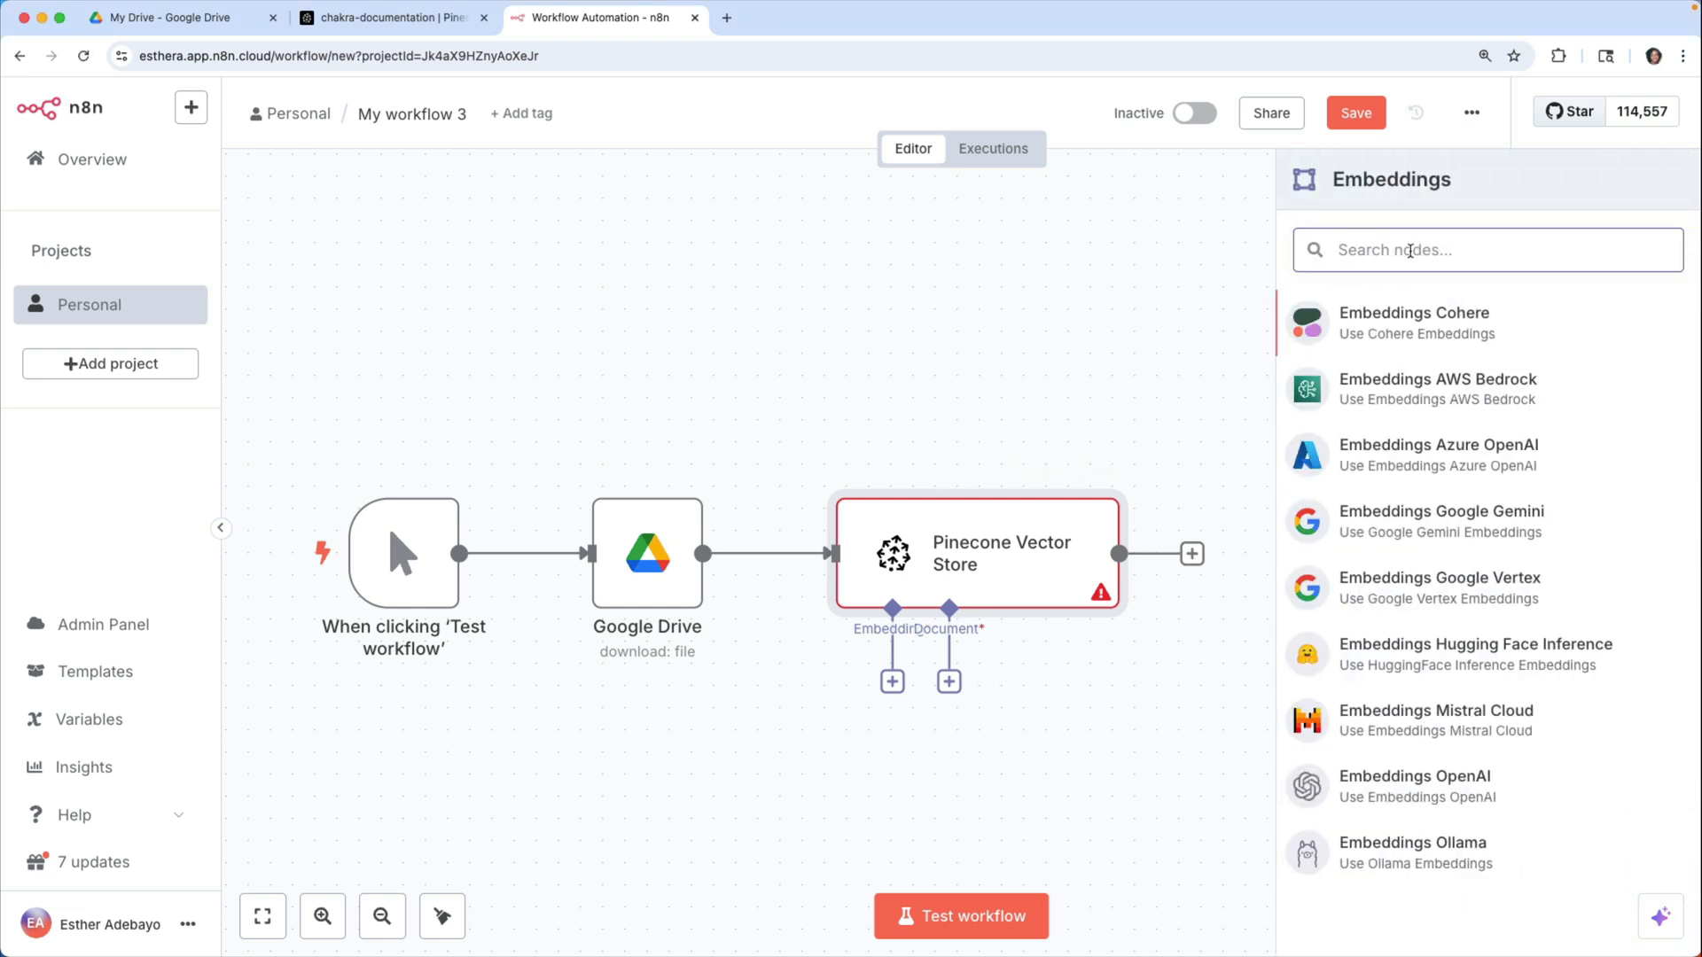
{"action": "type", "text": "ope"}
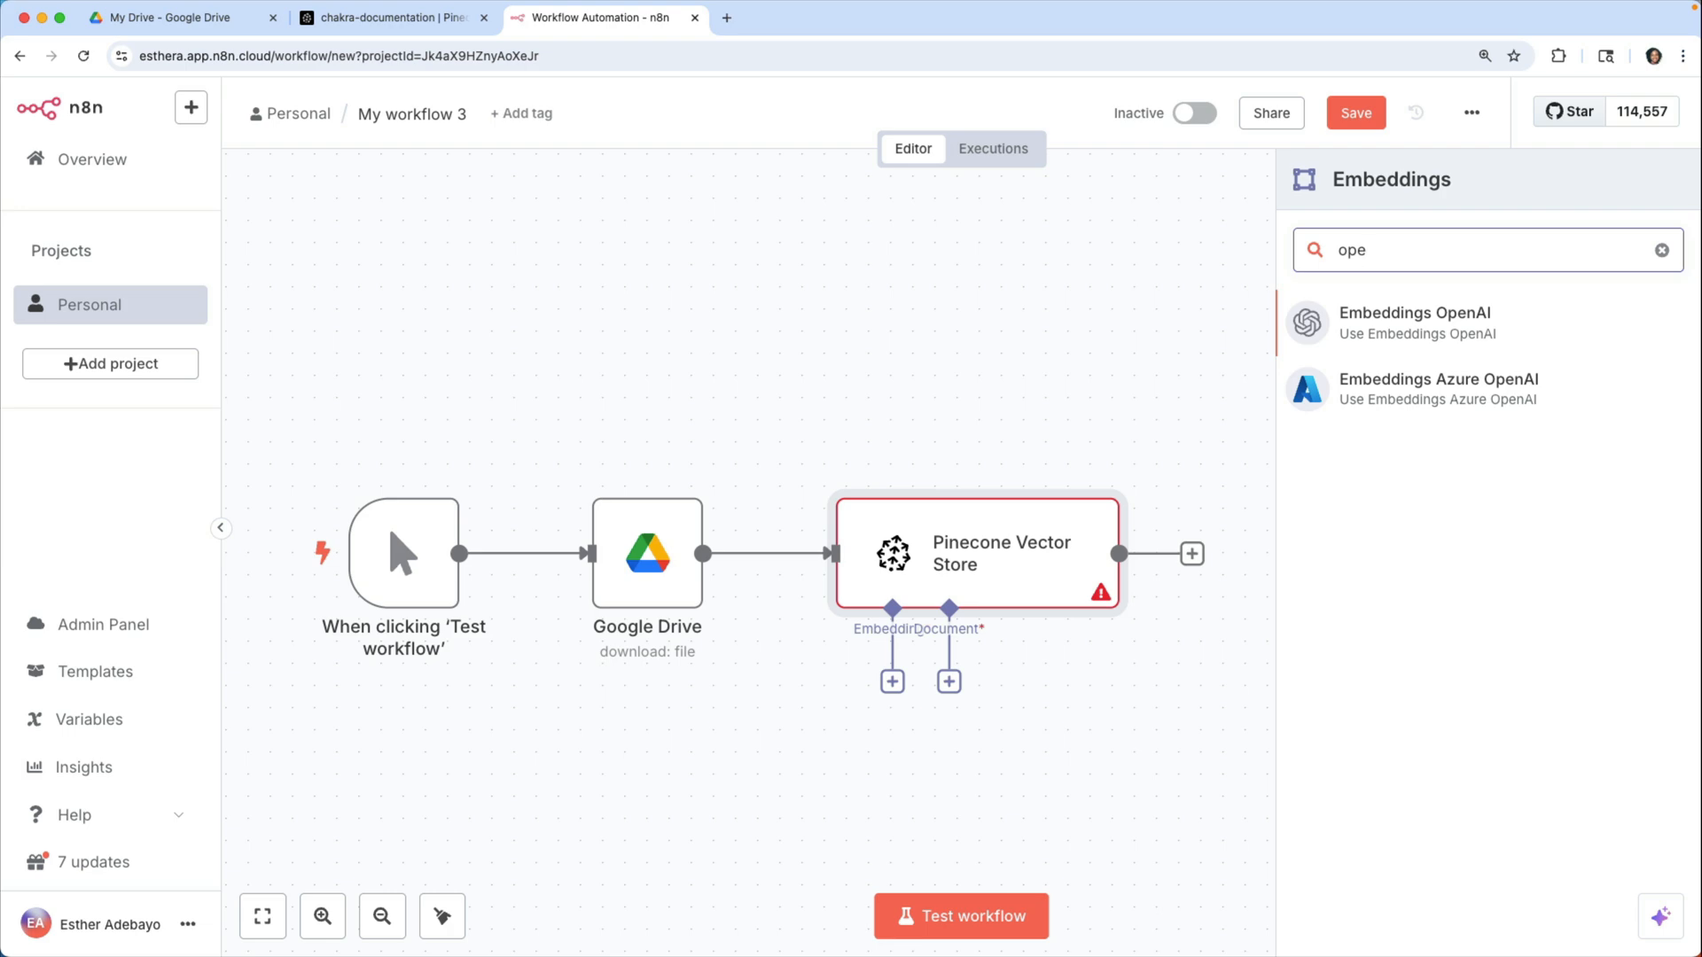
{"action": "left_click", "coordinate": [1442, 304]}
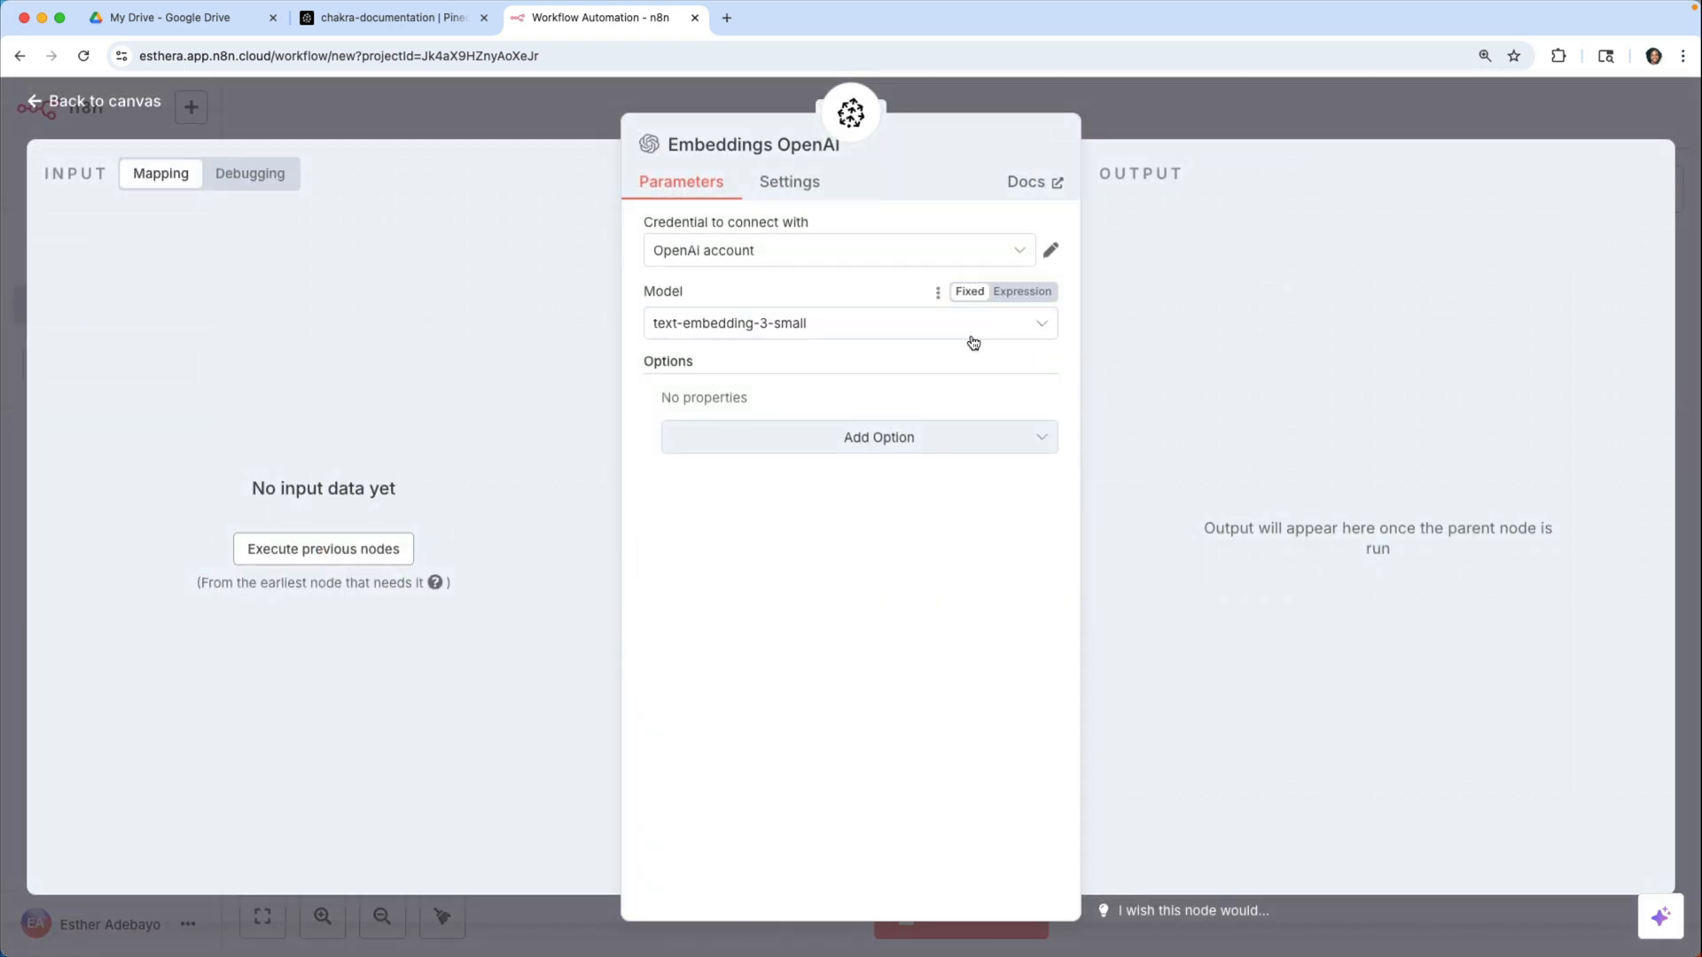
{"action": "left_click", "coordinate": [722, 325]}
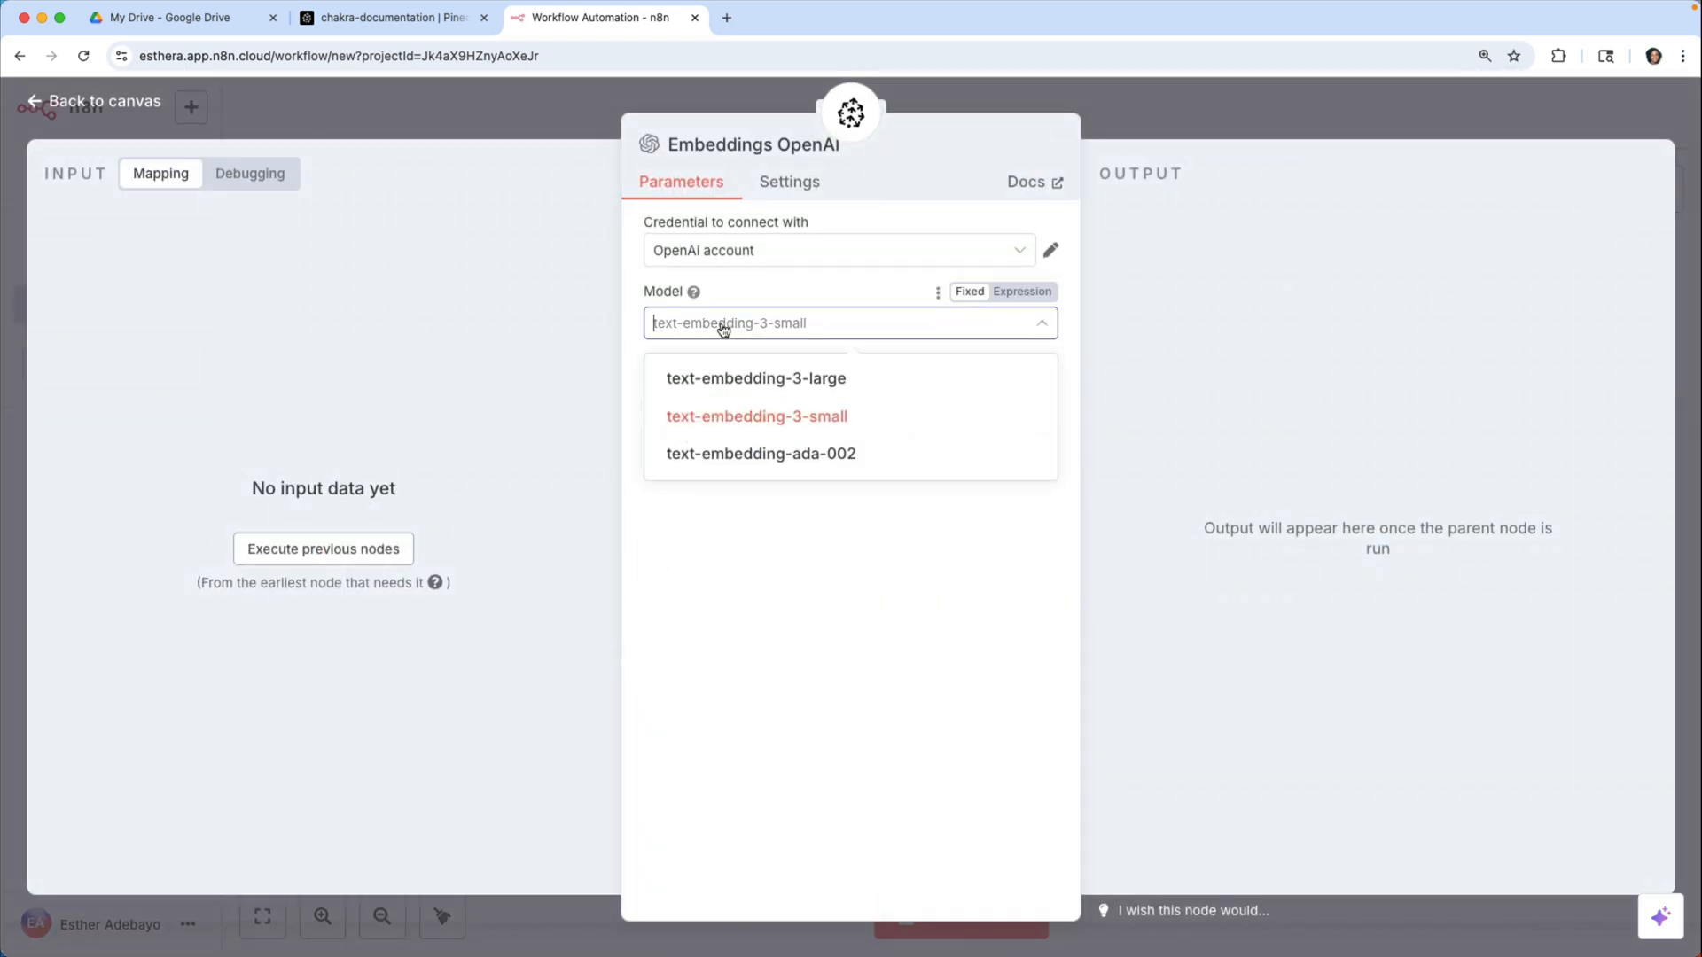
{"action": "left_click", "coordinate": [744, 423]}
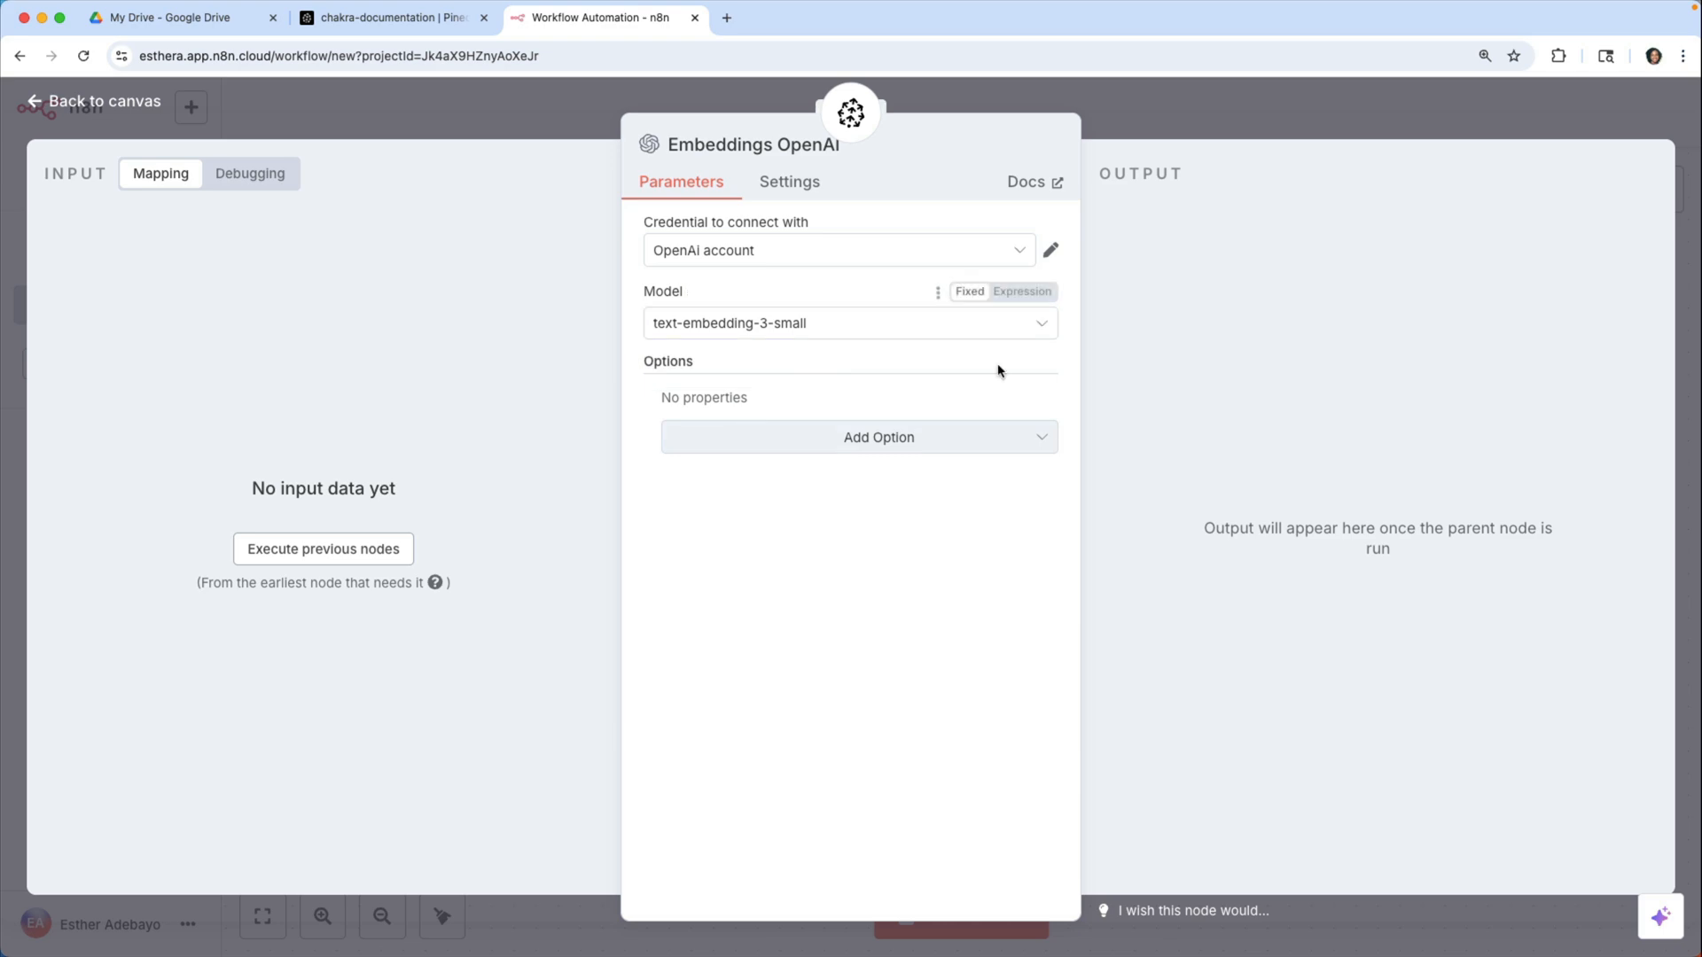
{"action": "left_click", "coordinate": [1111, 116]}
{"action": "left_click_drag", "start_coordinate": [946, 780], "coordinate": [789, 784]}
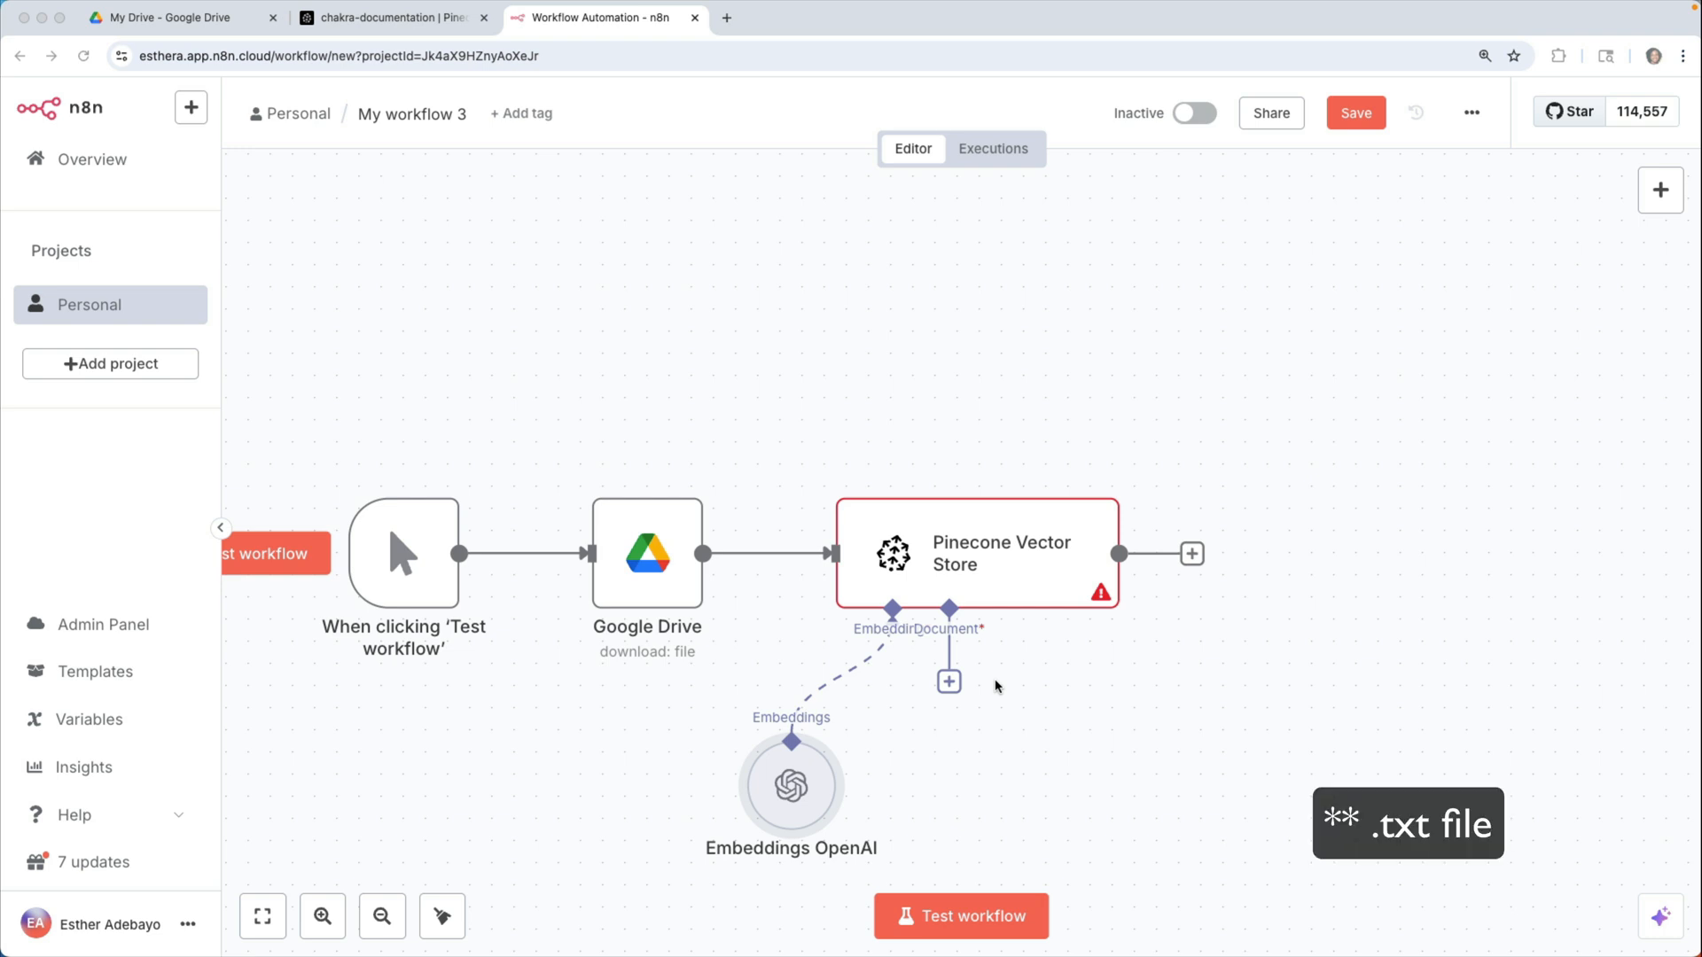
- Attach a Default Data Loader to the vector store's document input and set its type of data to Binary
{"action": "left_click", "coordinate": [947, 684]}
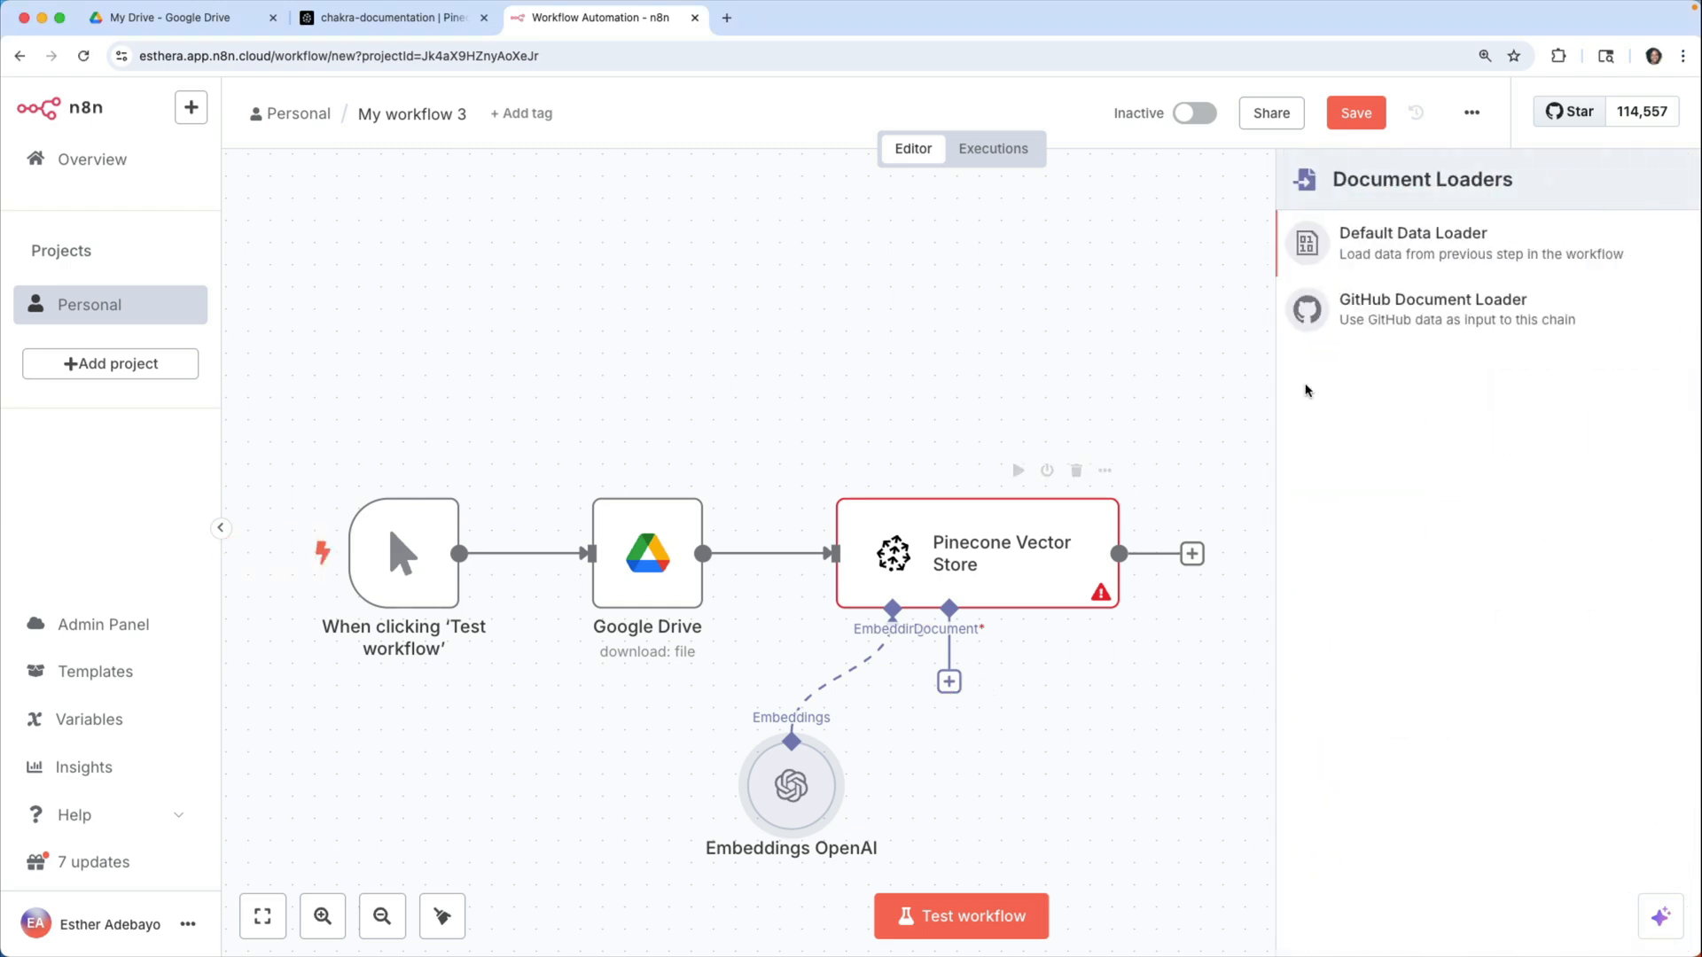
{"action": "left_click", "coordinate": [1445, 253]}
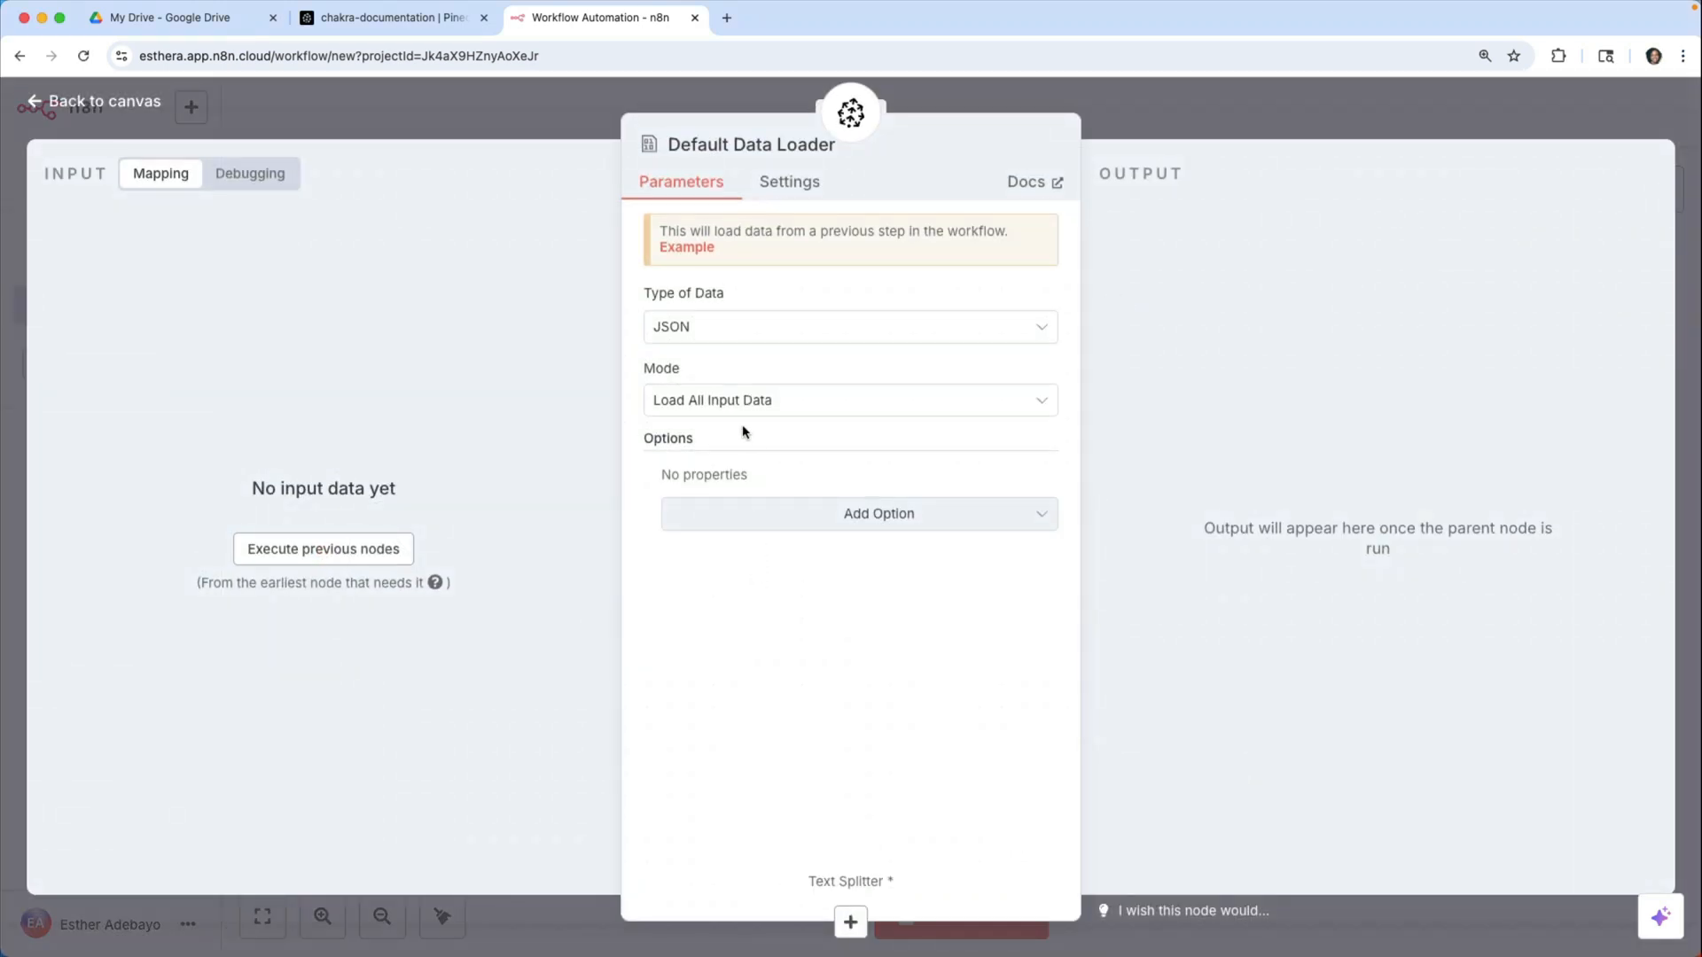
{"action": "left_click", "coordinate": [734, 346]}
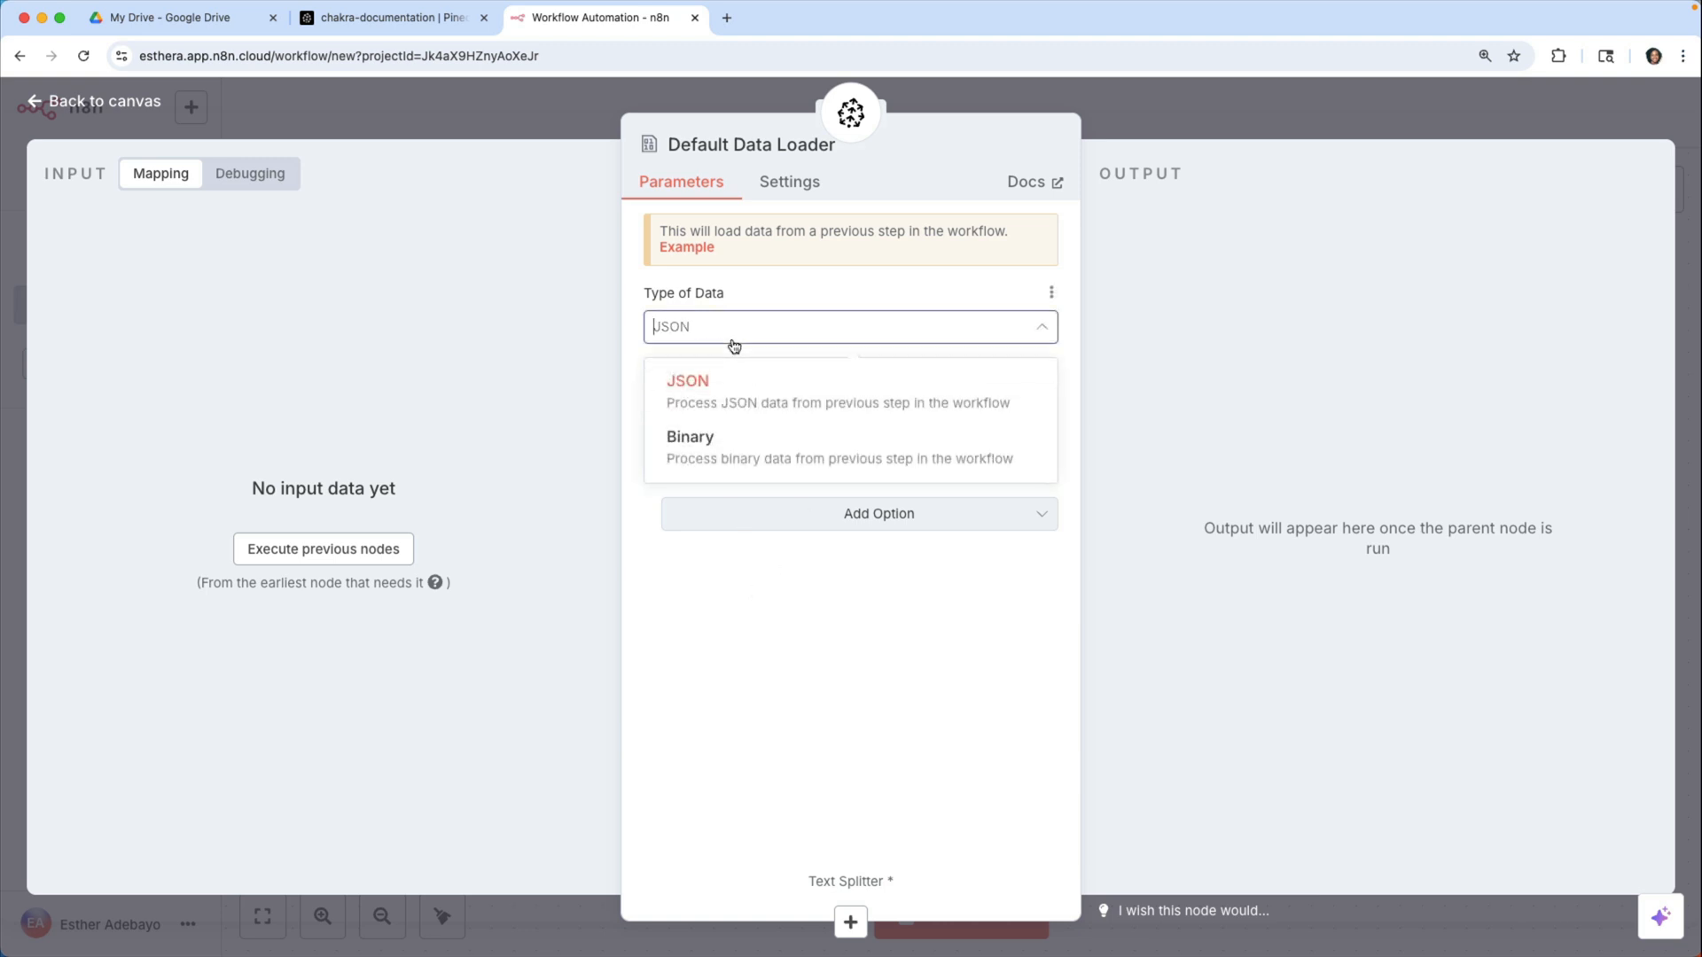
{"action": "left_click", "coordinate": [749, 445]}
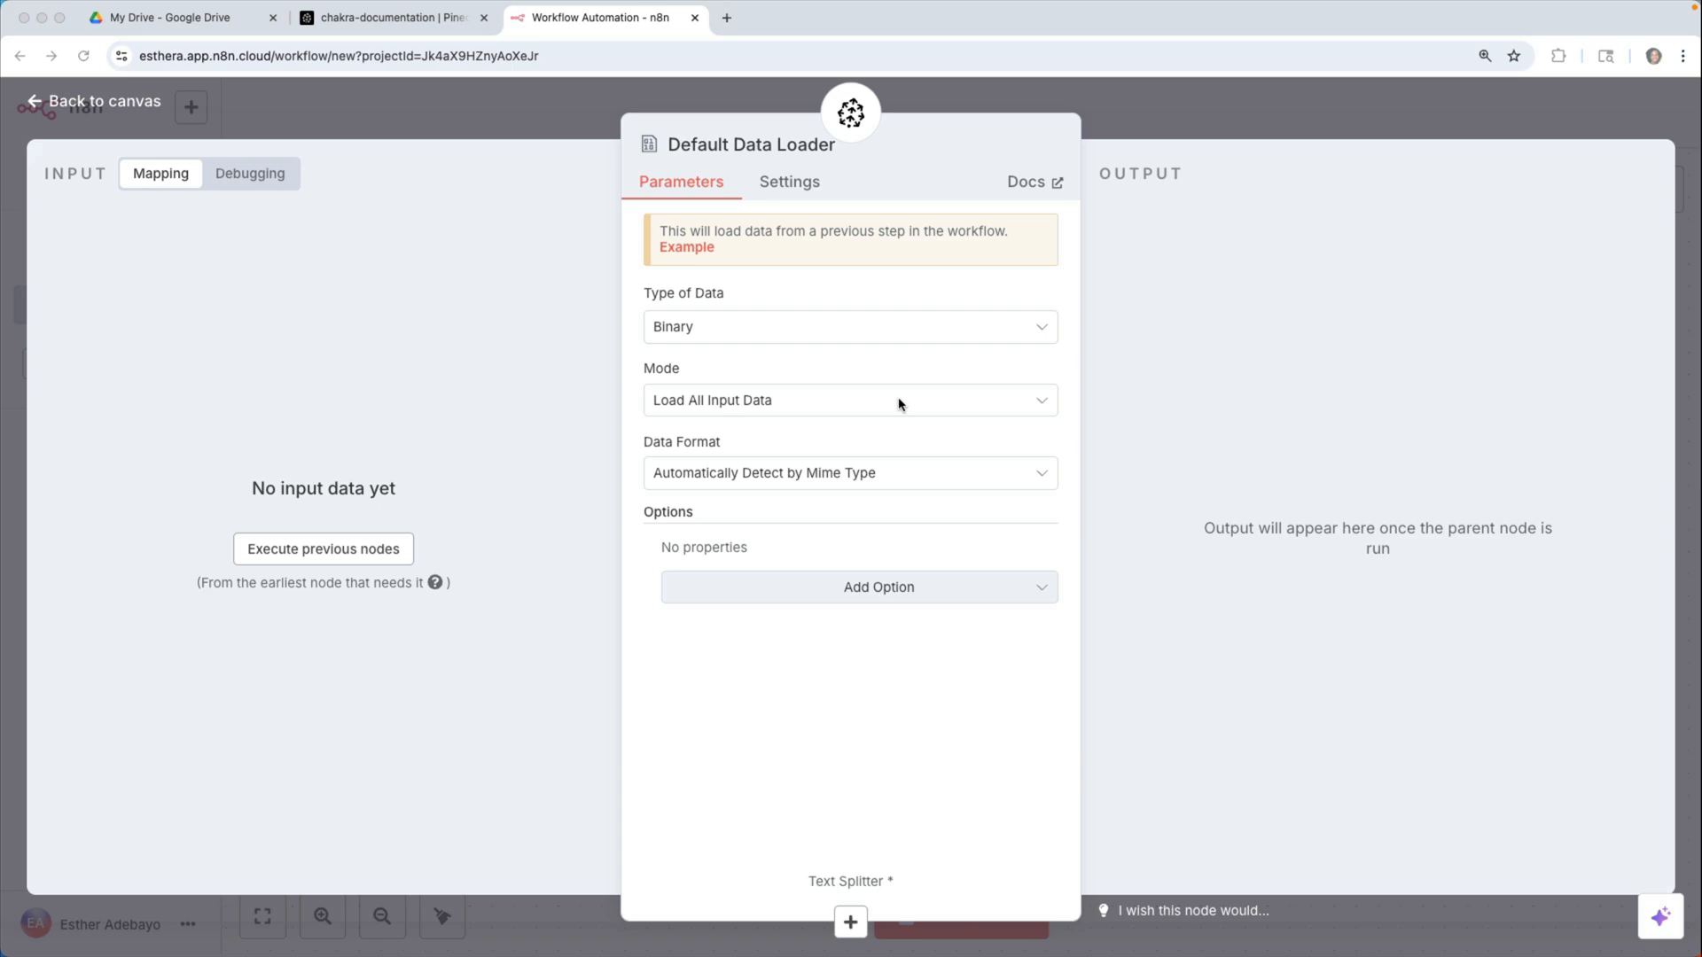
{"action": "left_click", "coordinate": [1144, 110]}
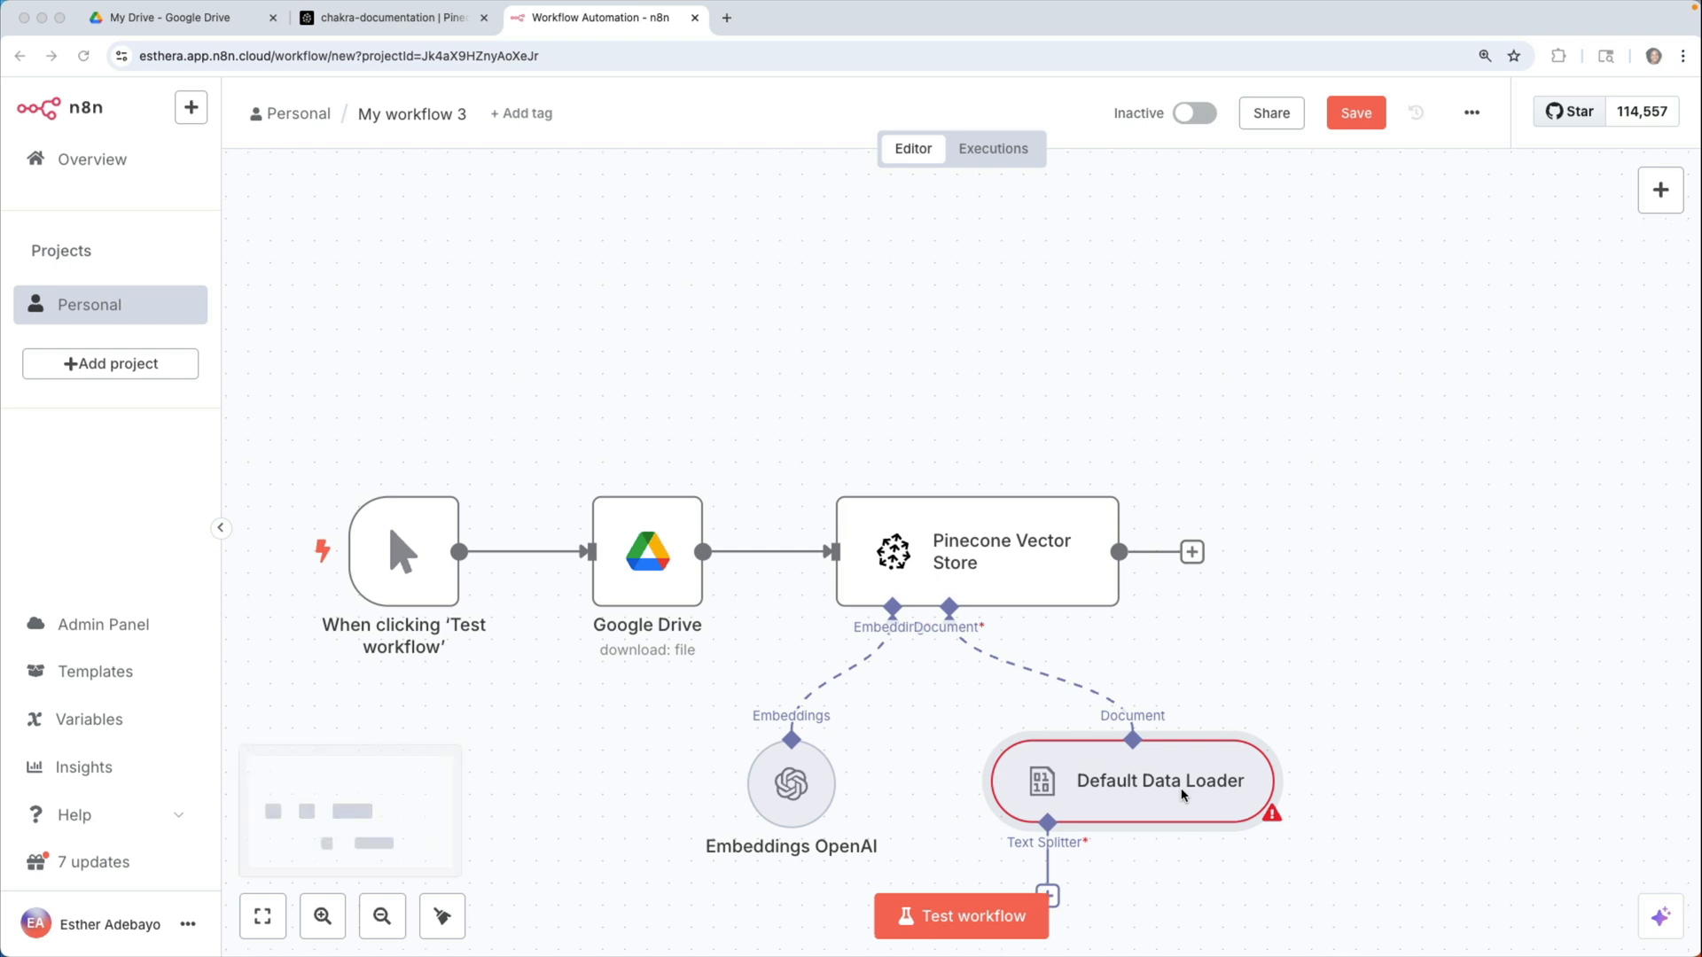
- Attach a Recursive Character Text Splitter with its default chunk settings to the Default Data Loader and return to the canvas
{"action": "scroll", "coordinate": [1143, 834], "scroll_direction": "down", "scroll_amount": 1}
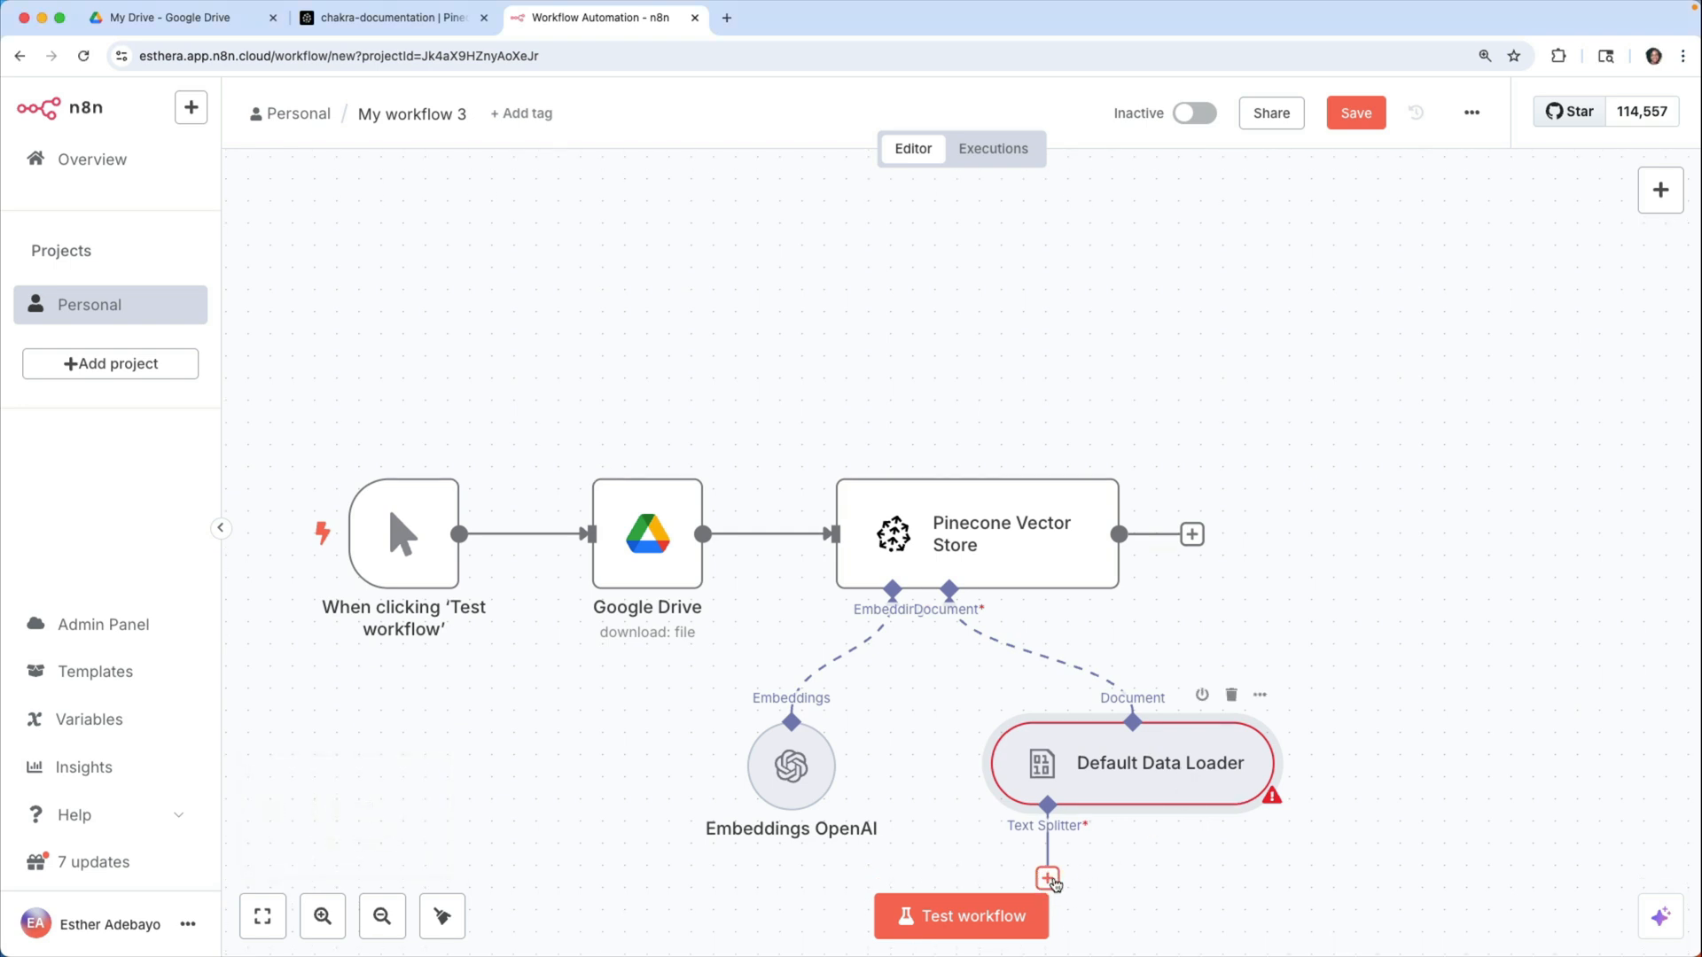
{"action": "left_click", "coordinate": [1049, 878]}
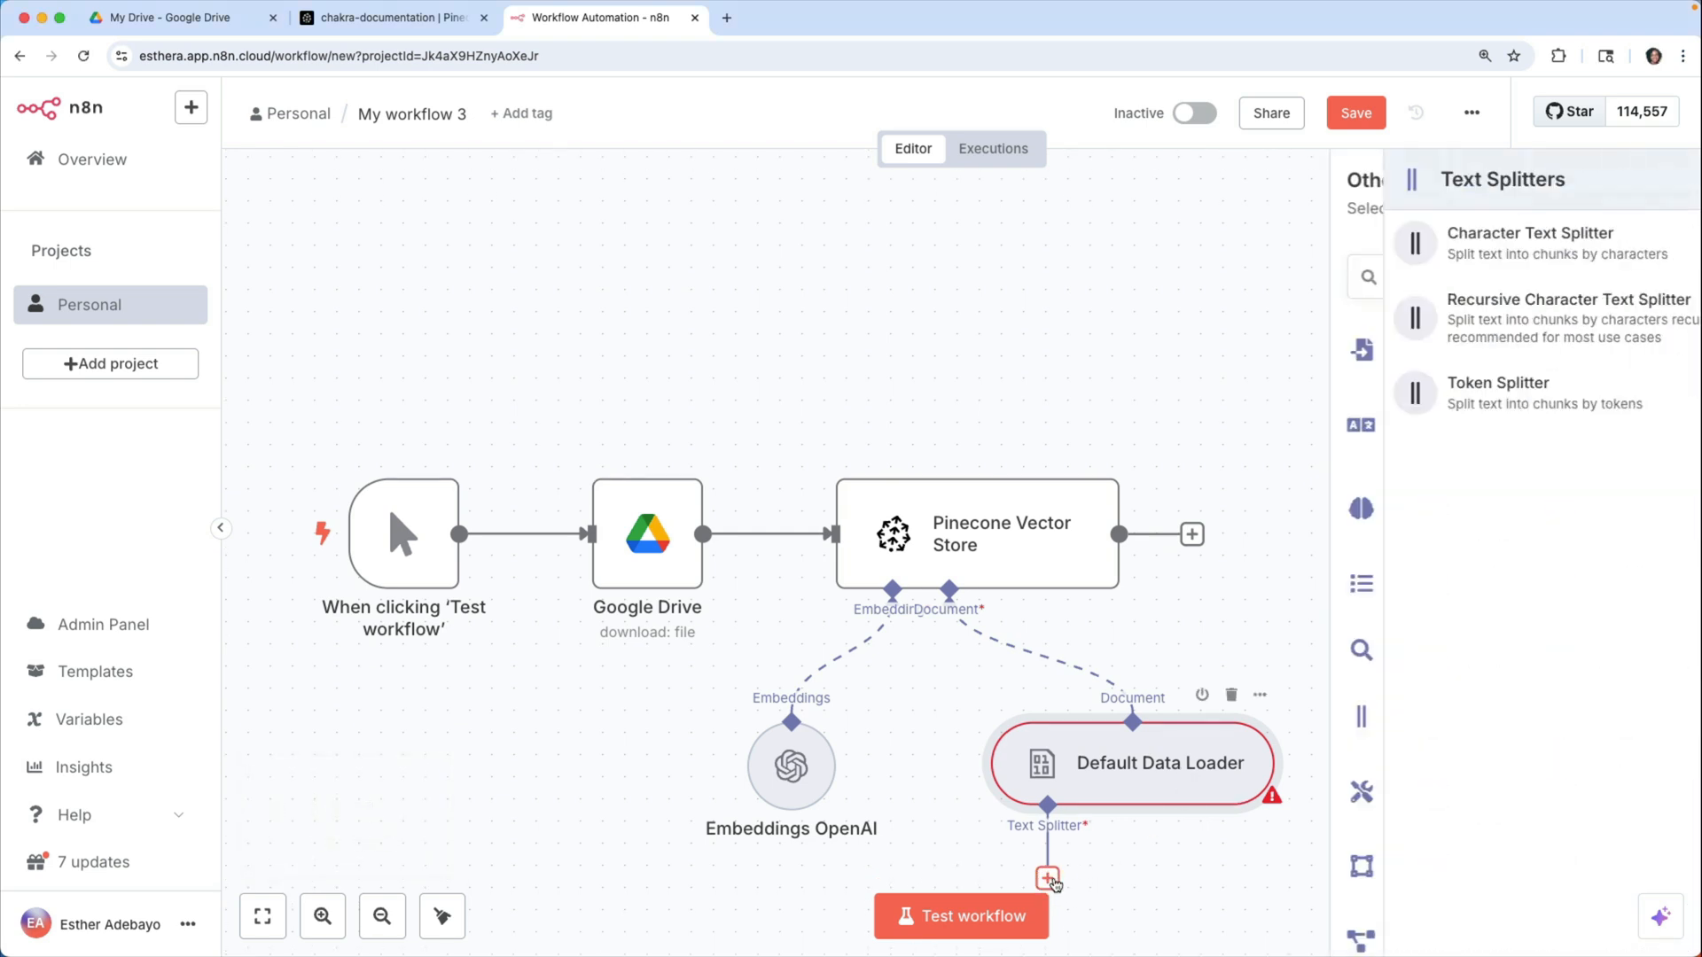
{"action": "left_click", "coordinate": [1408, 326]}
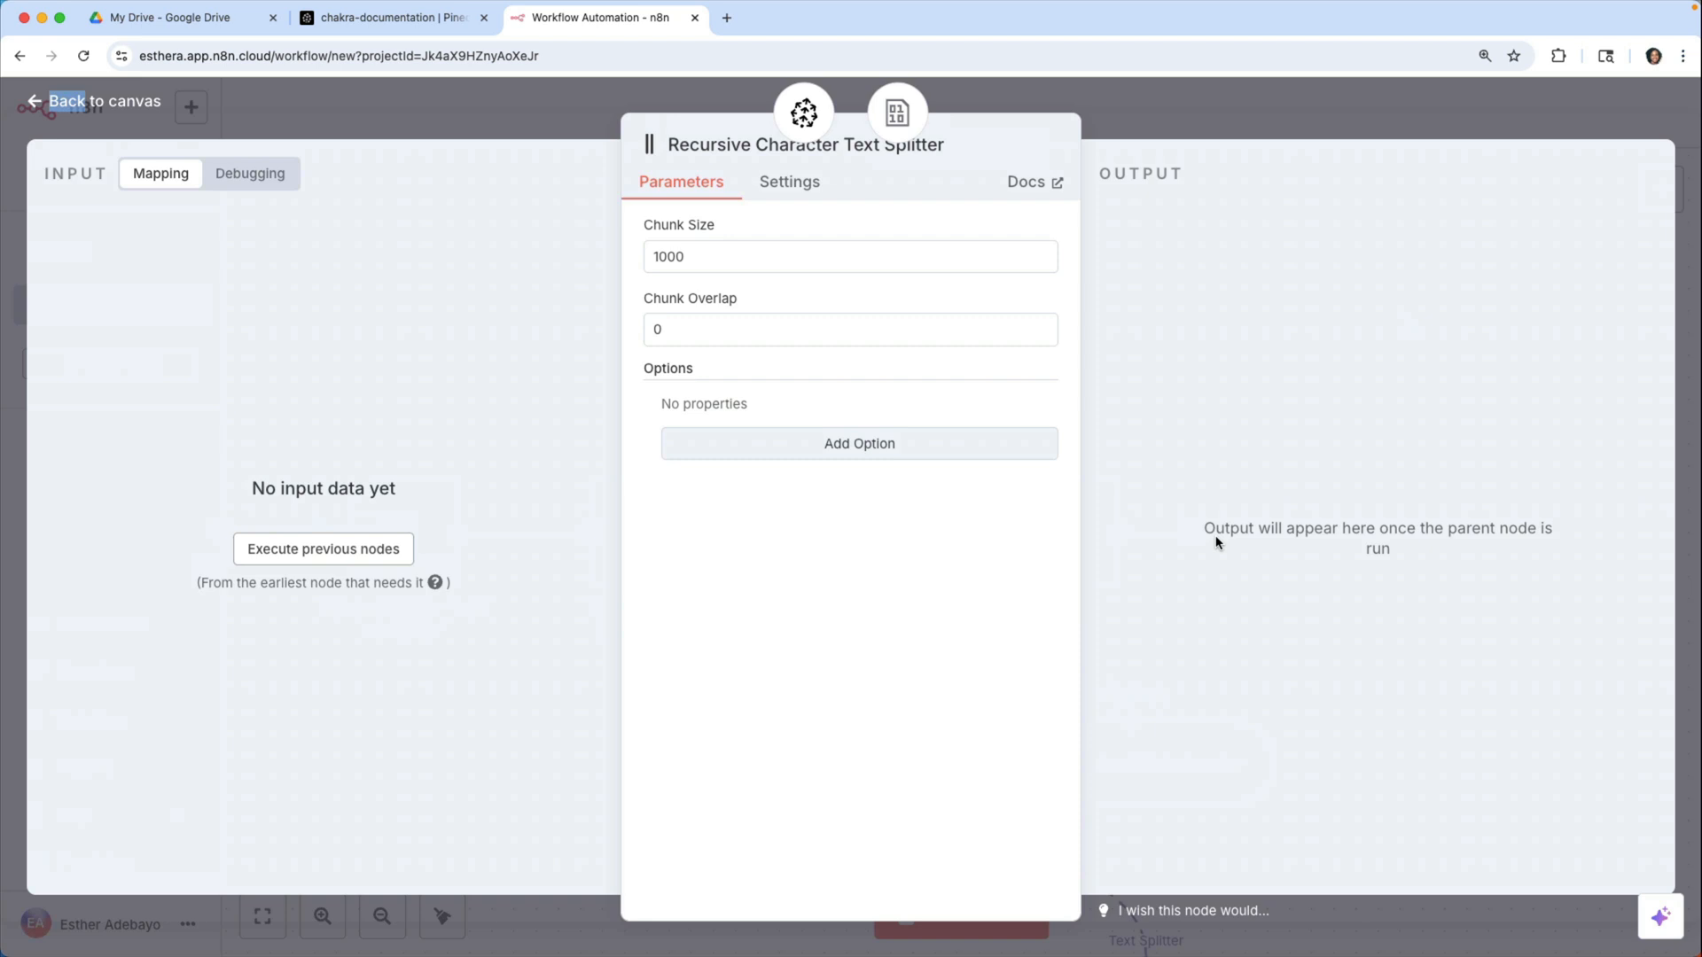
{"action": "key", "text": "Escape"}
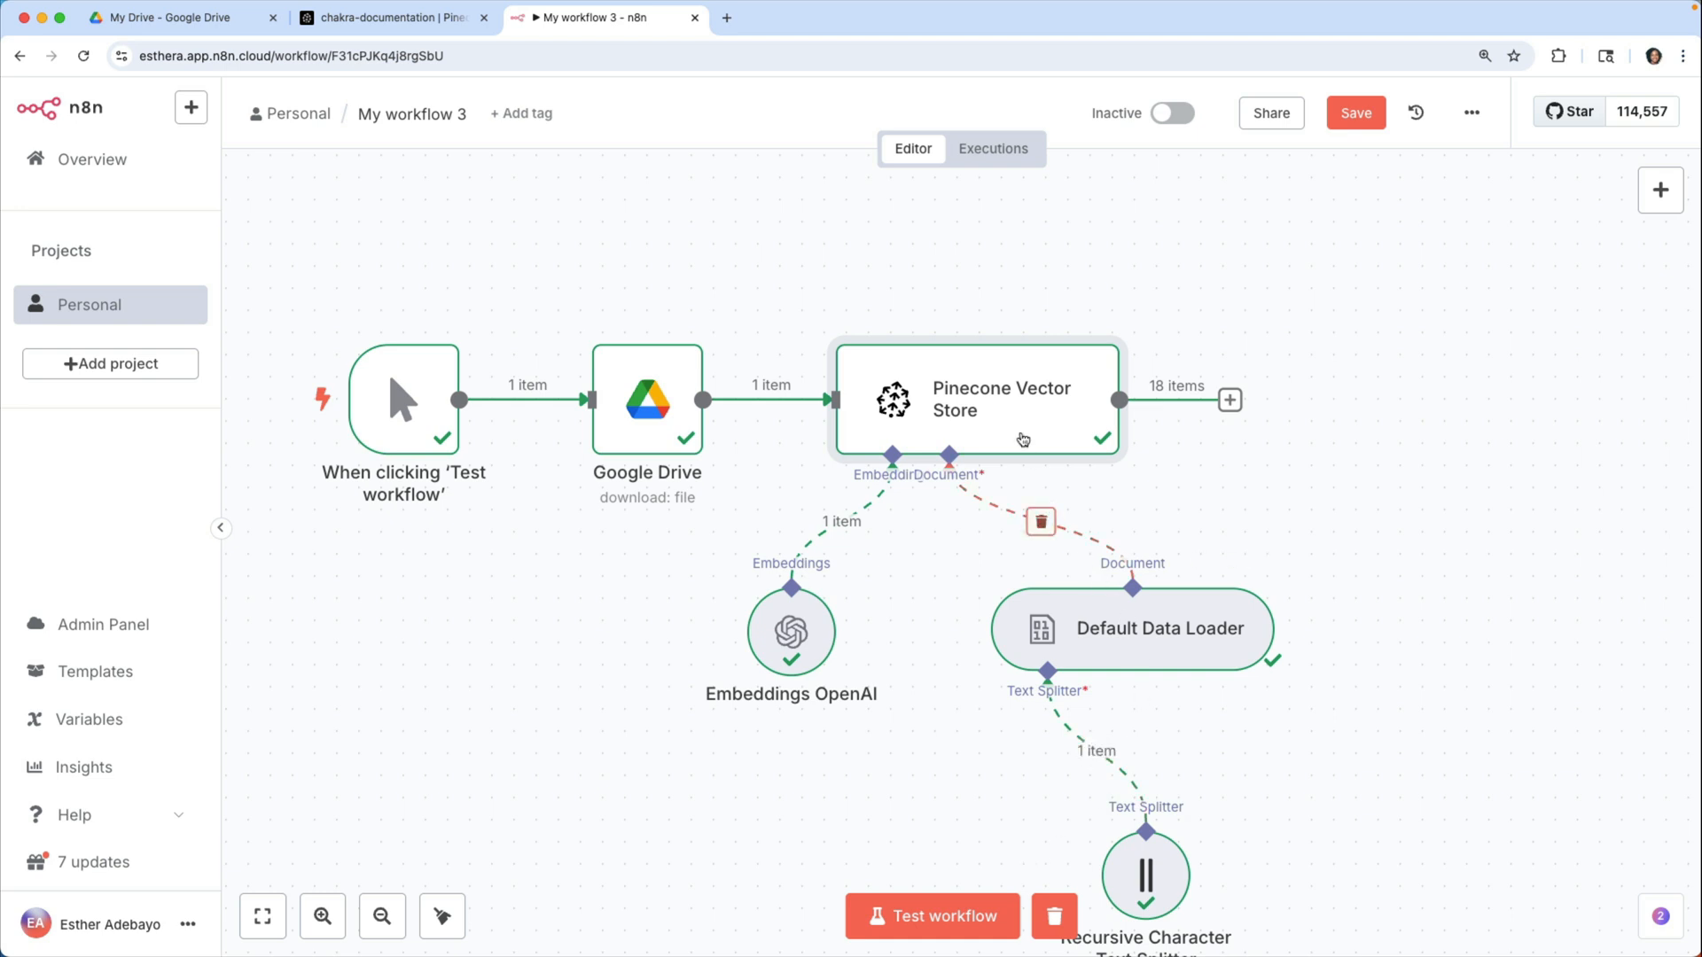
- Rename the workflow as Pinecone Loader
{"action": "left_click", "coordinate": [1057, 484]}
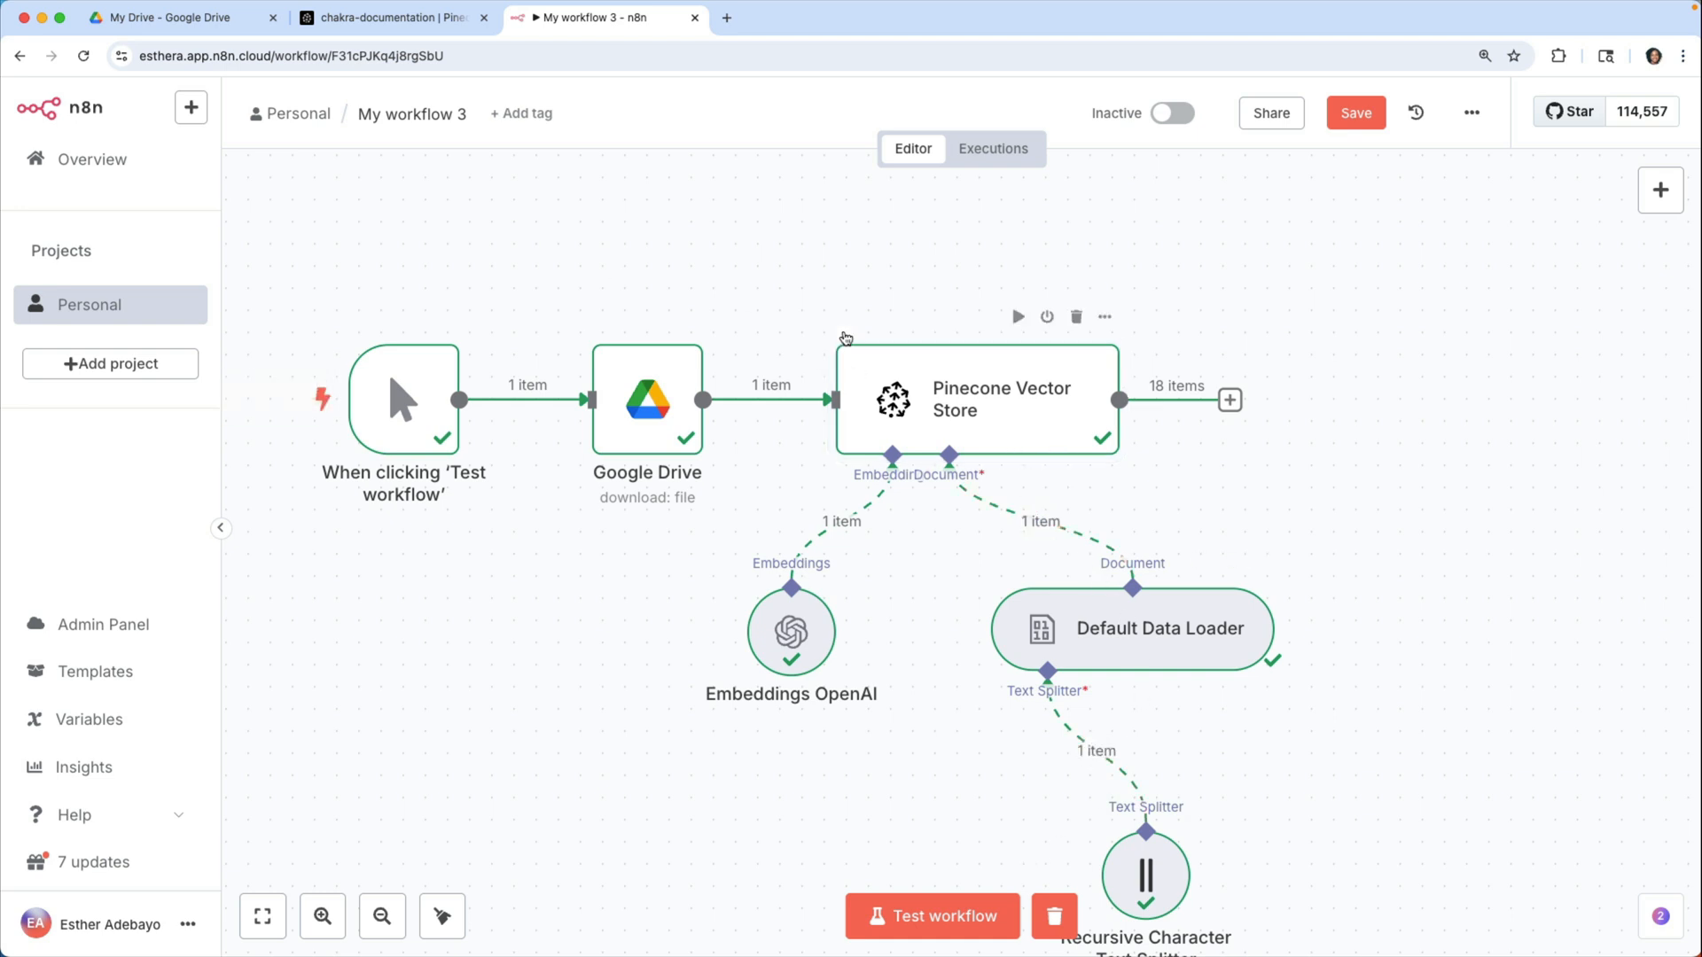
{"action": "left_click", "coordinate": [441, 118]}
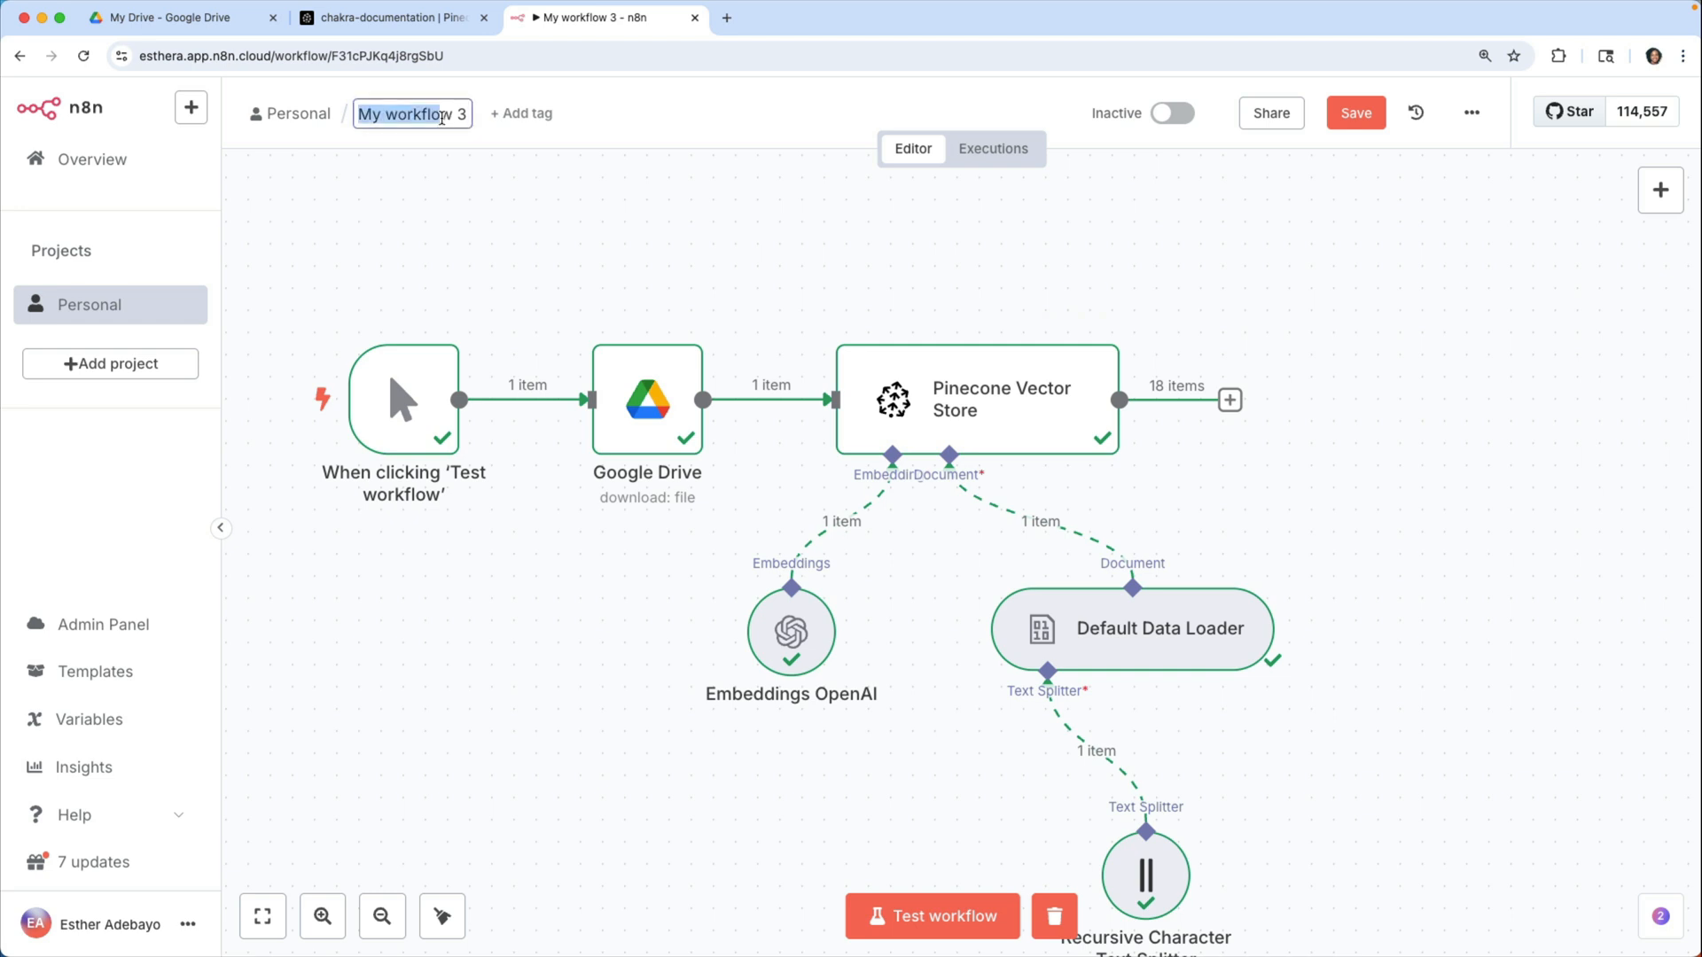
{"action": "key", "text": "super+a"}
{"action": "type", "text": "P"}
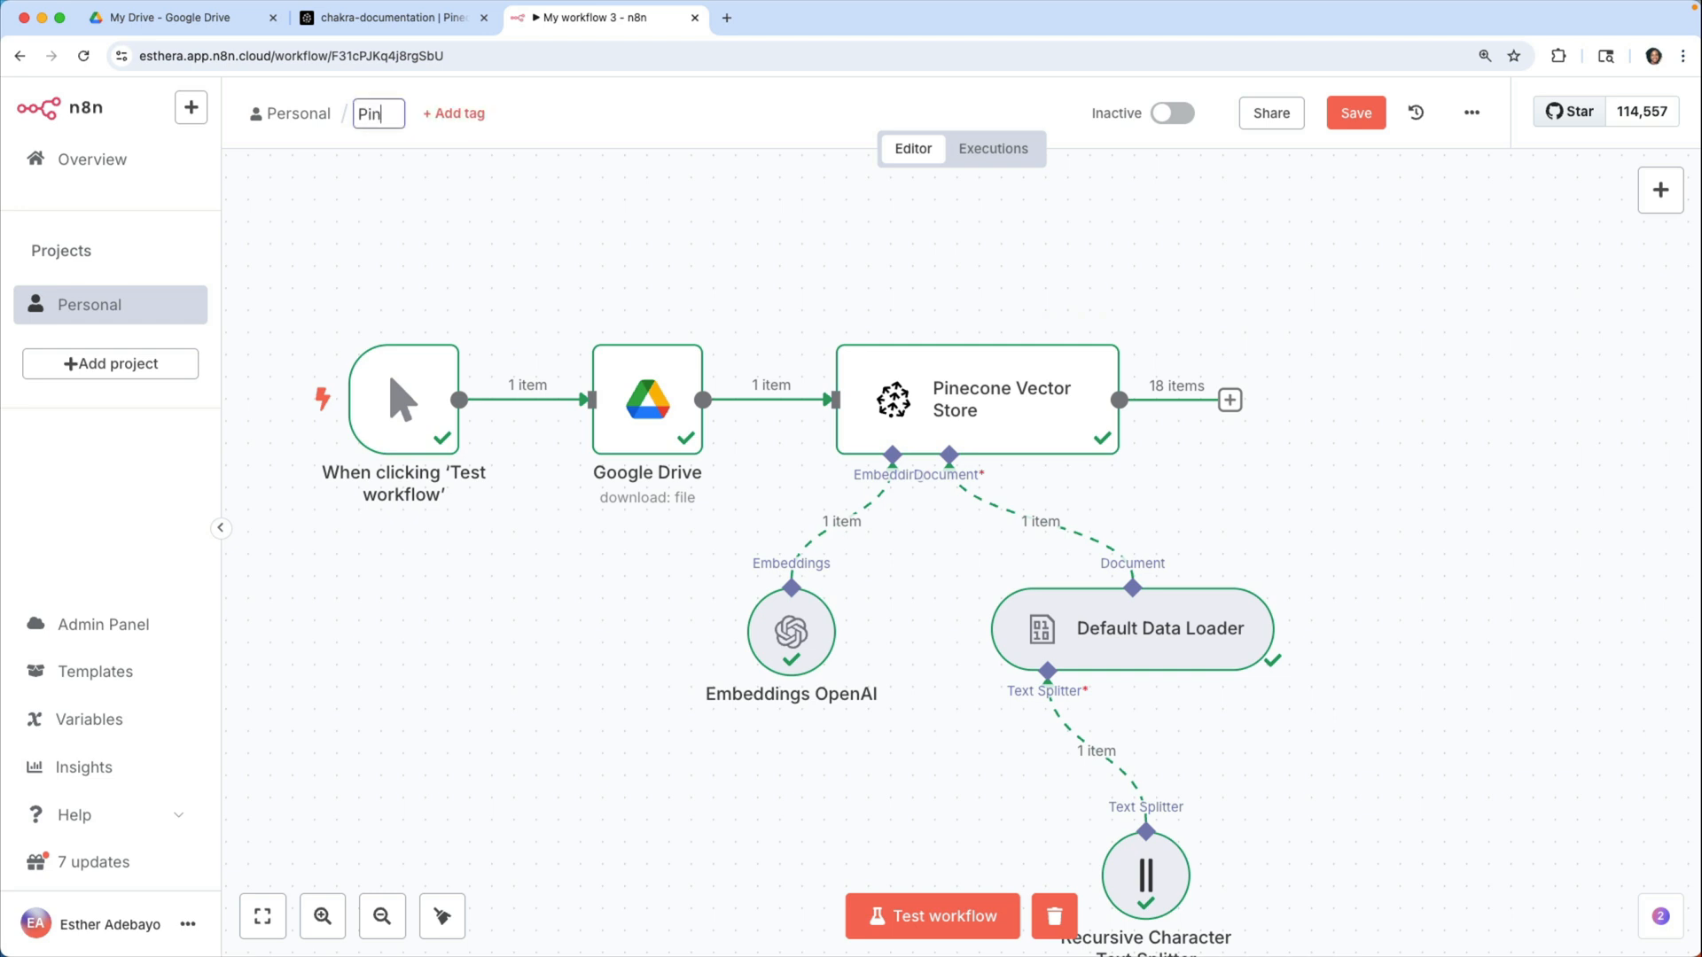
{"action": "type", "text": "inecone L"}
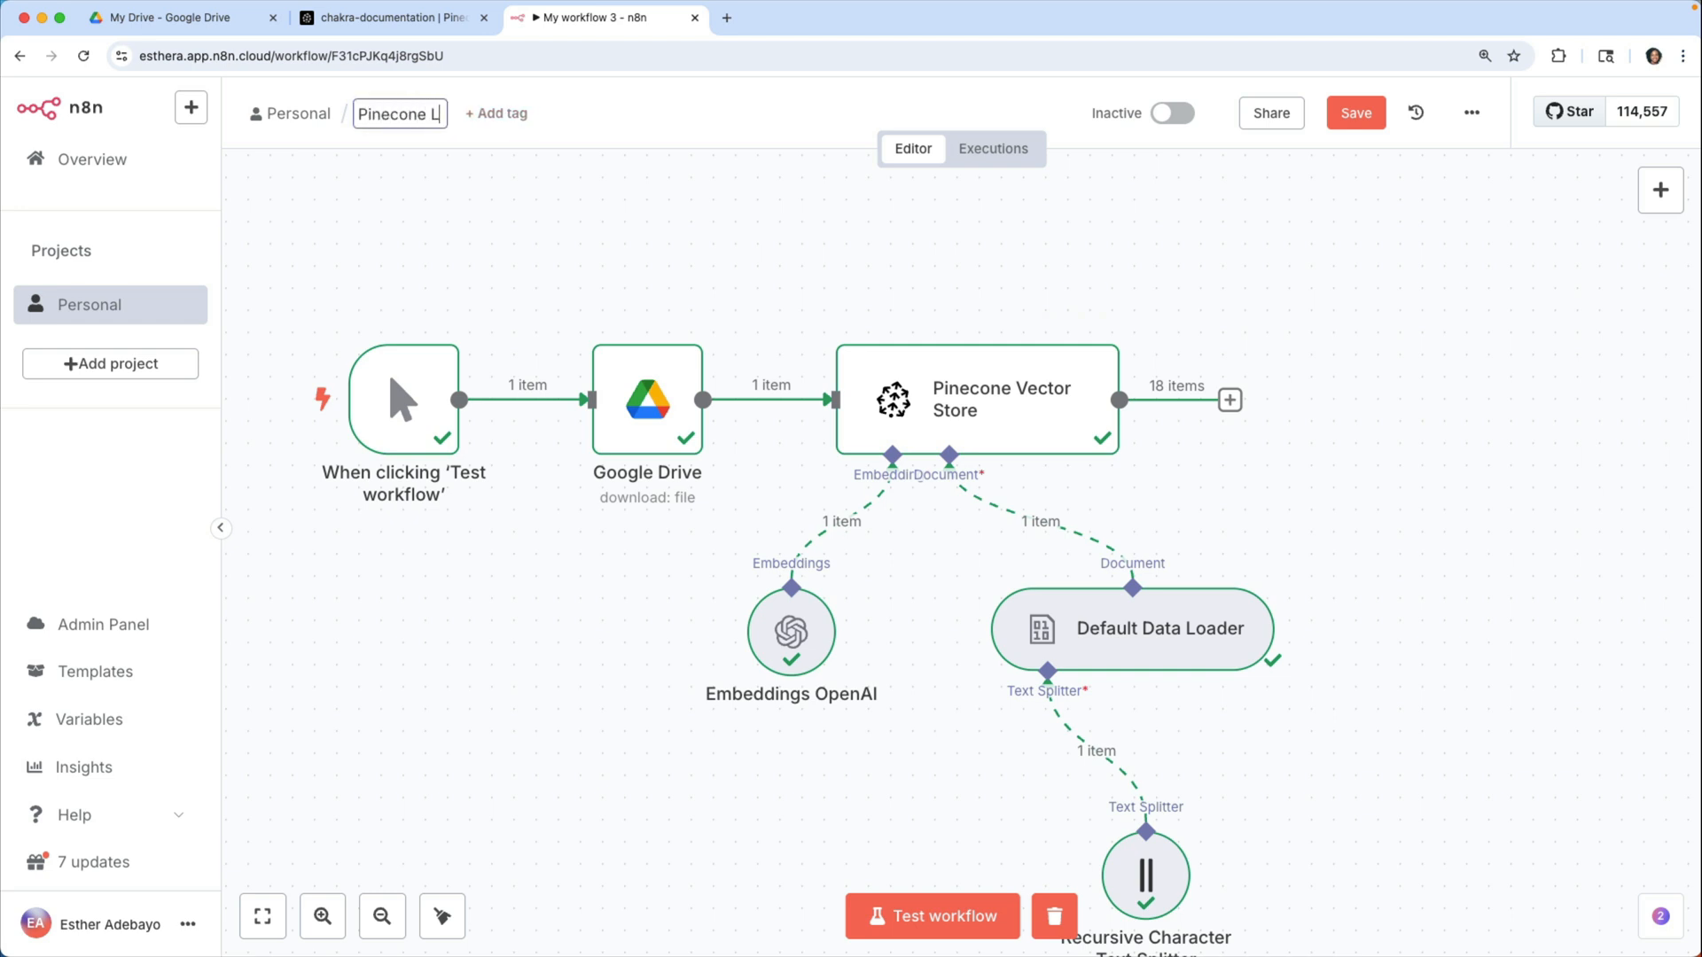
{"action": "type", "text": "oader"}
{"action": "left_click", "coordinate": [471, 188]}
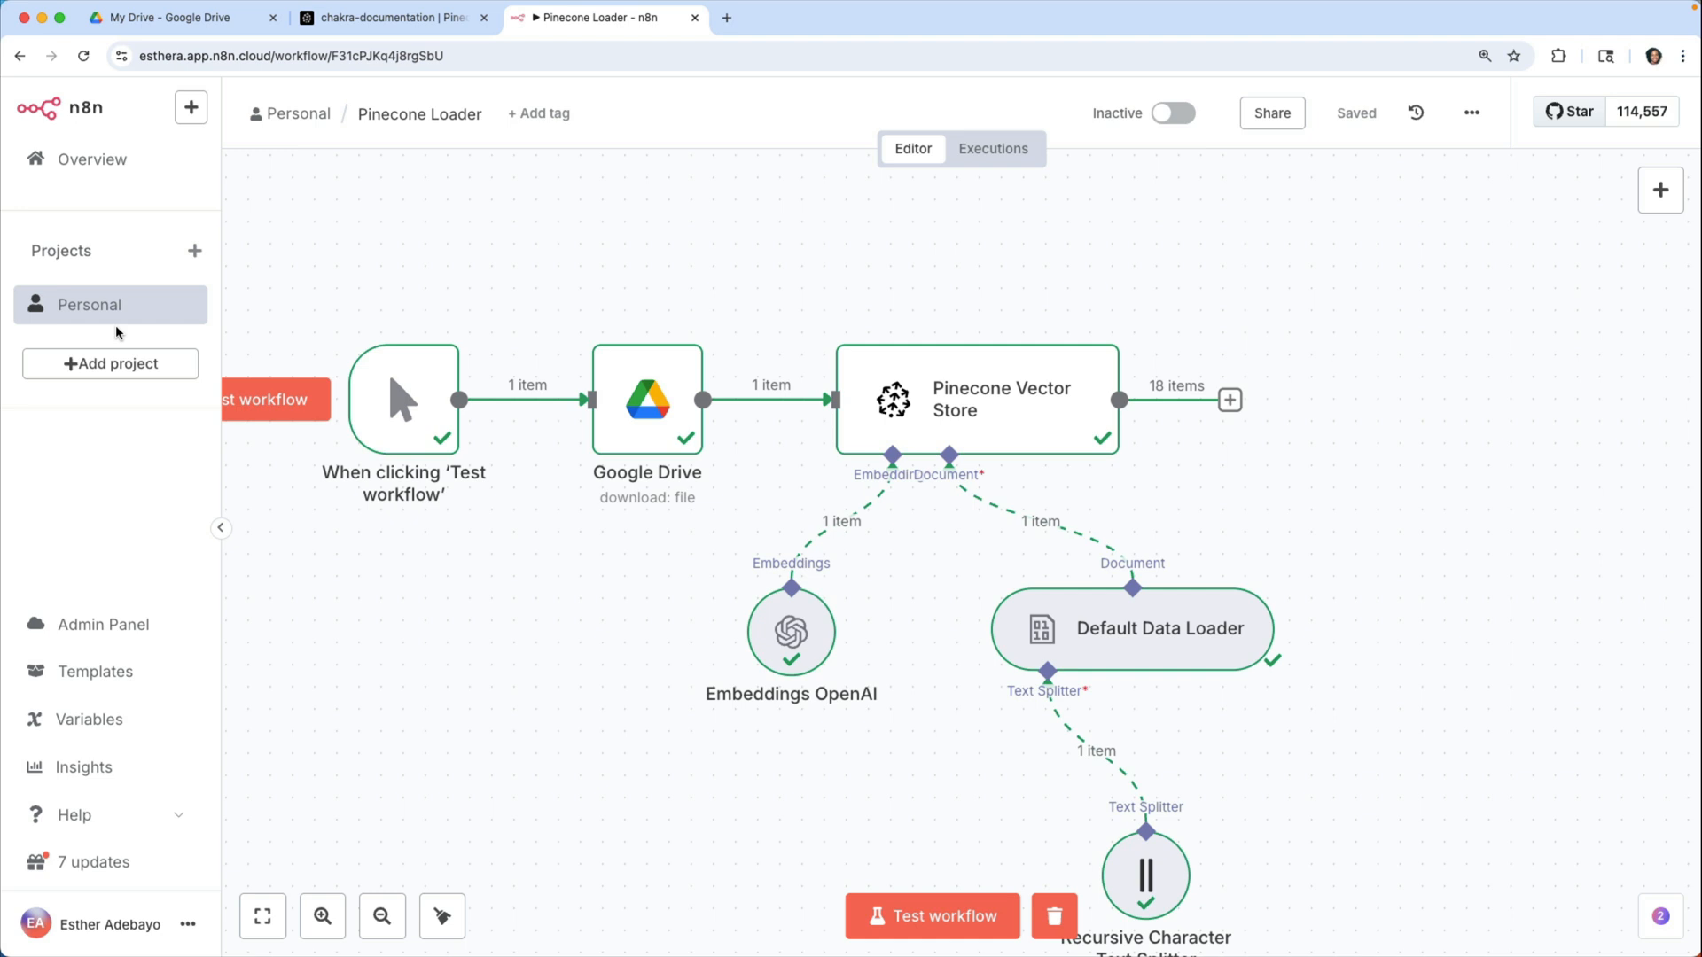
- Create a new workflow in the Personal project and name it Chat Workflow
{"action": "left_click", "coordinate": [145, 301]}
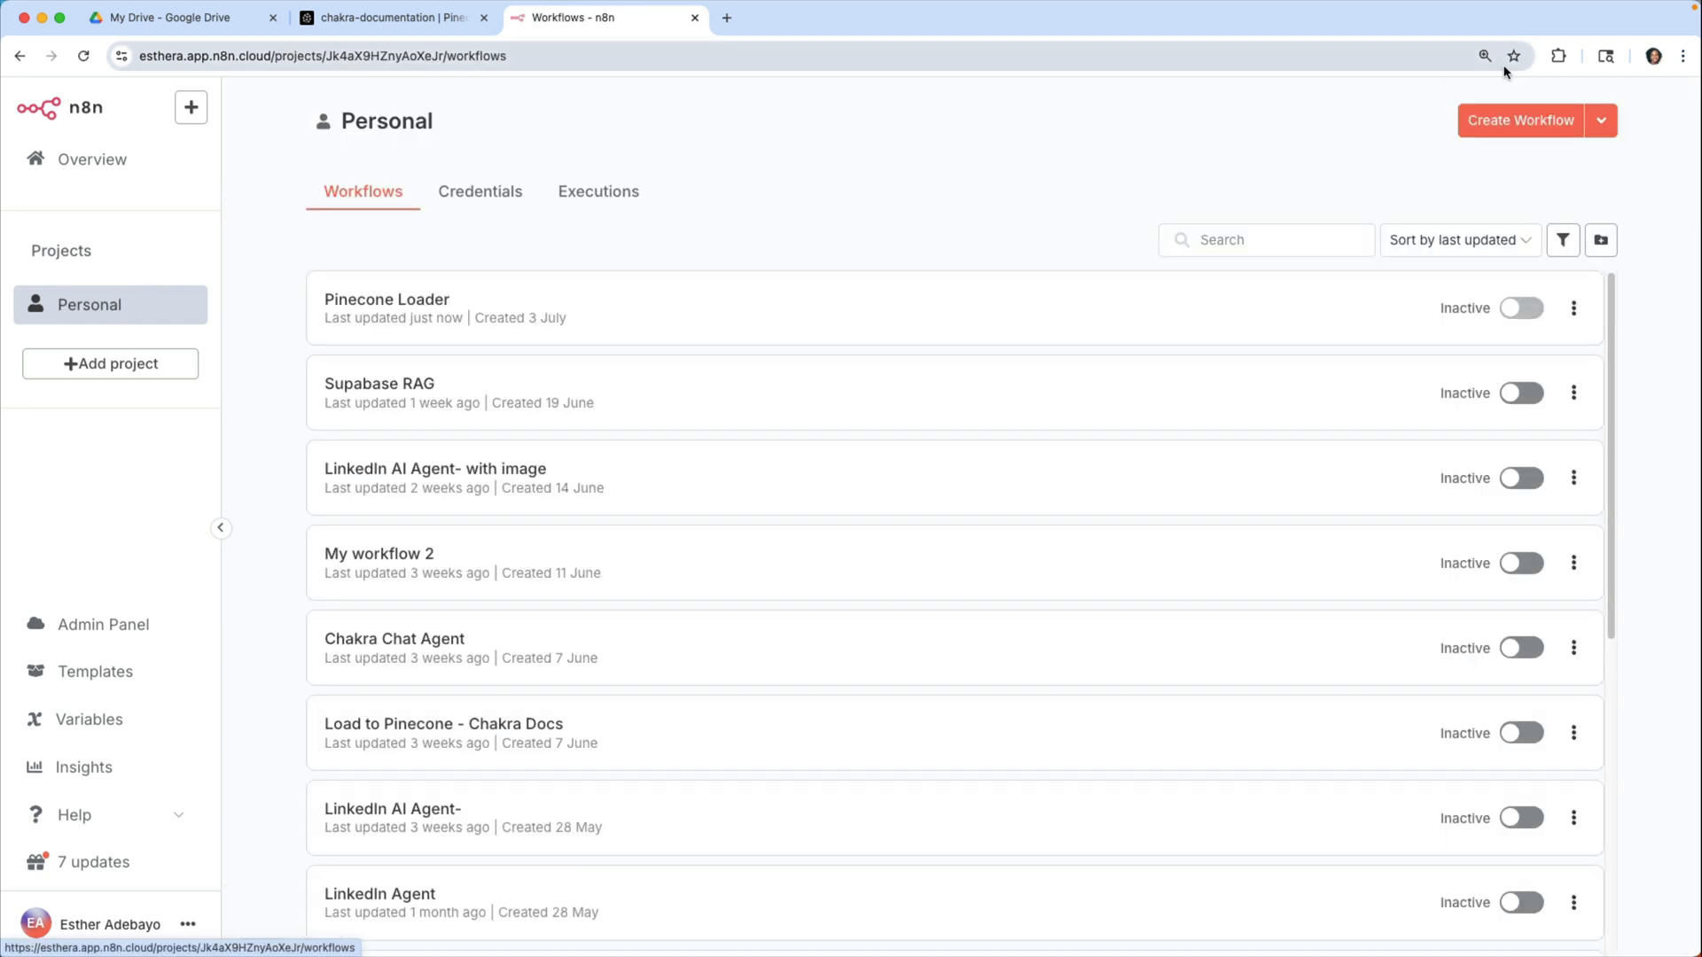
{"action": "left_click", "coordinate": [1520, 120]}
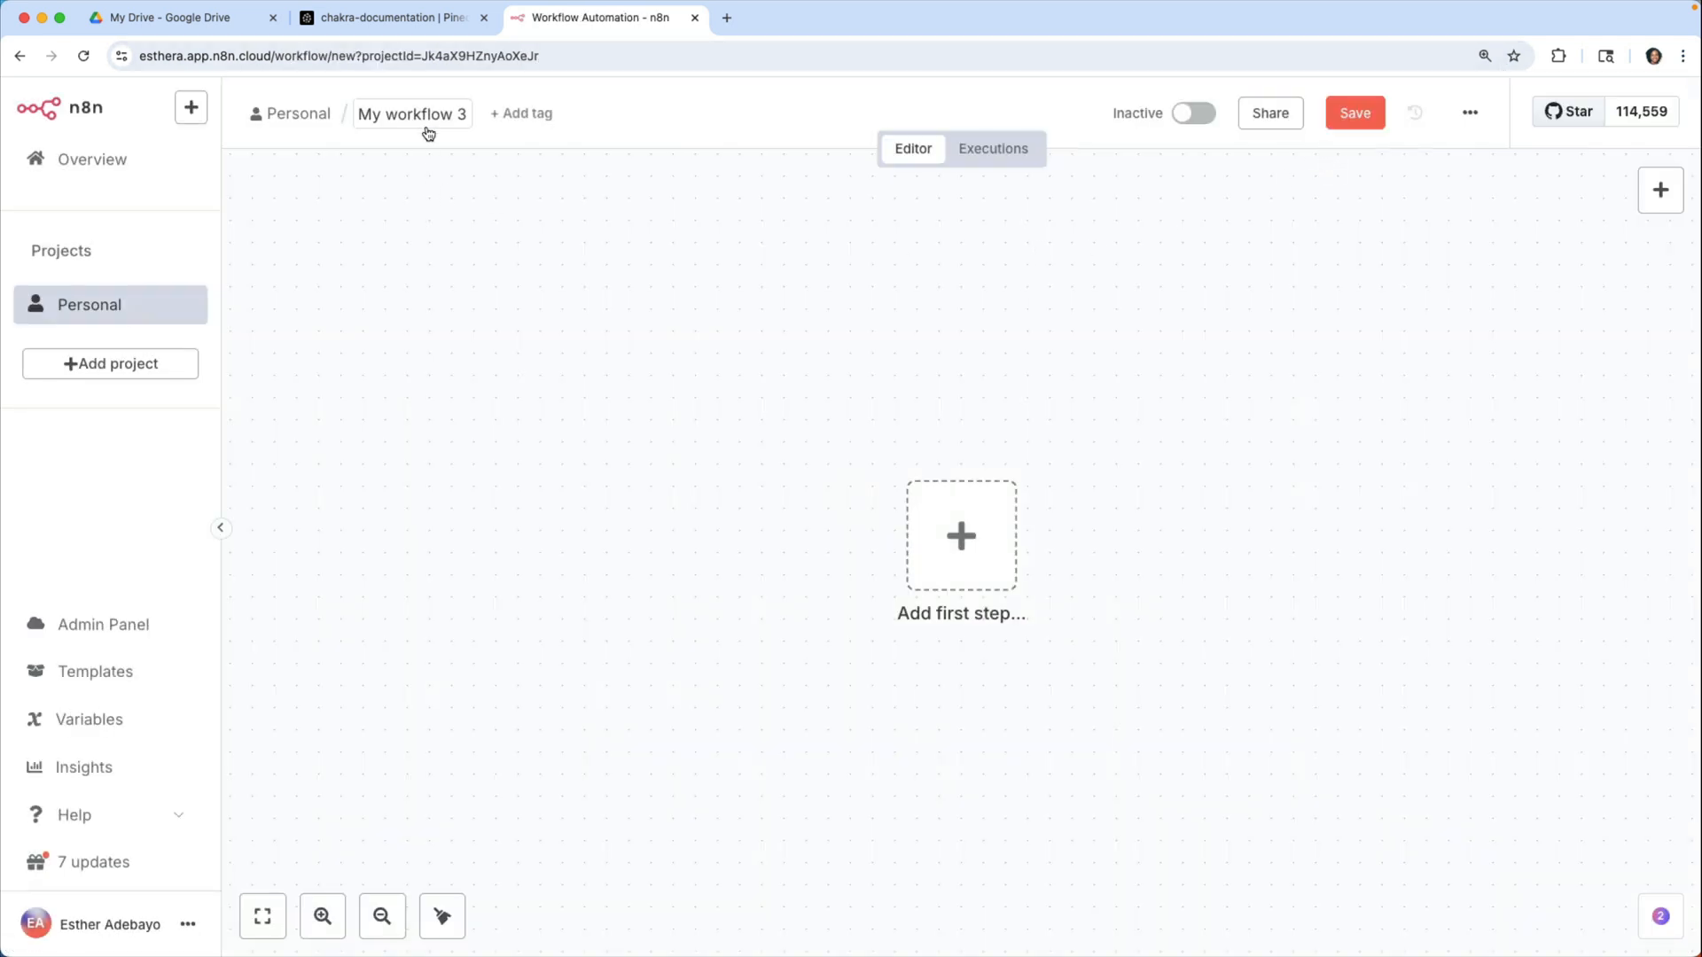
{"action": "left_click", "coordinate": [427, 121]}
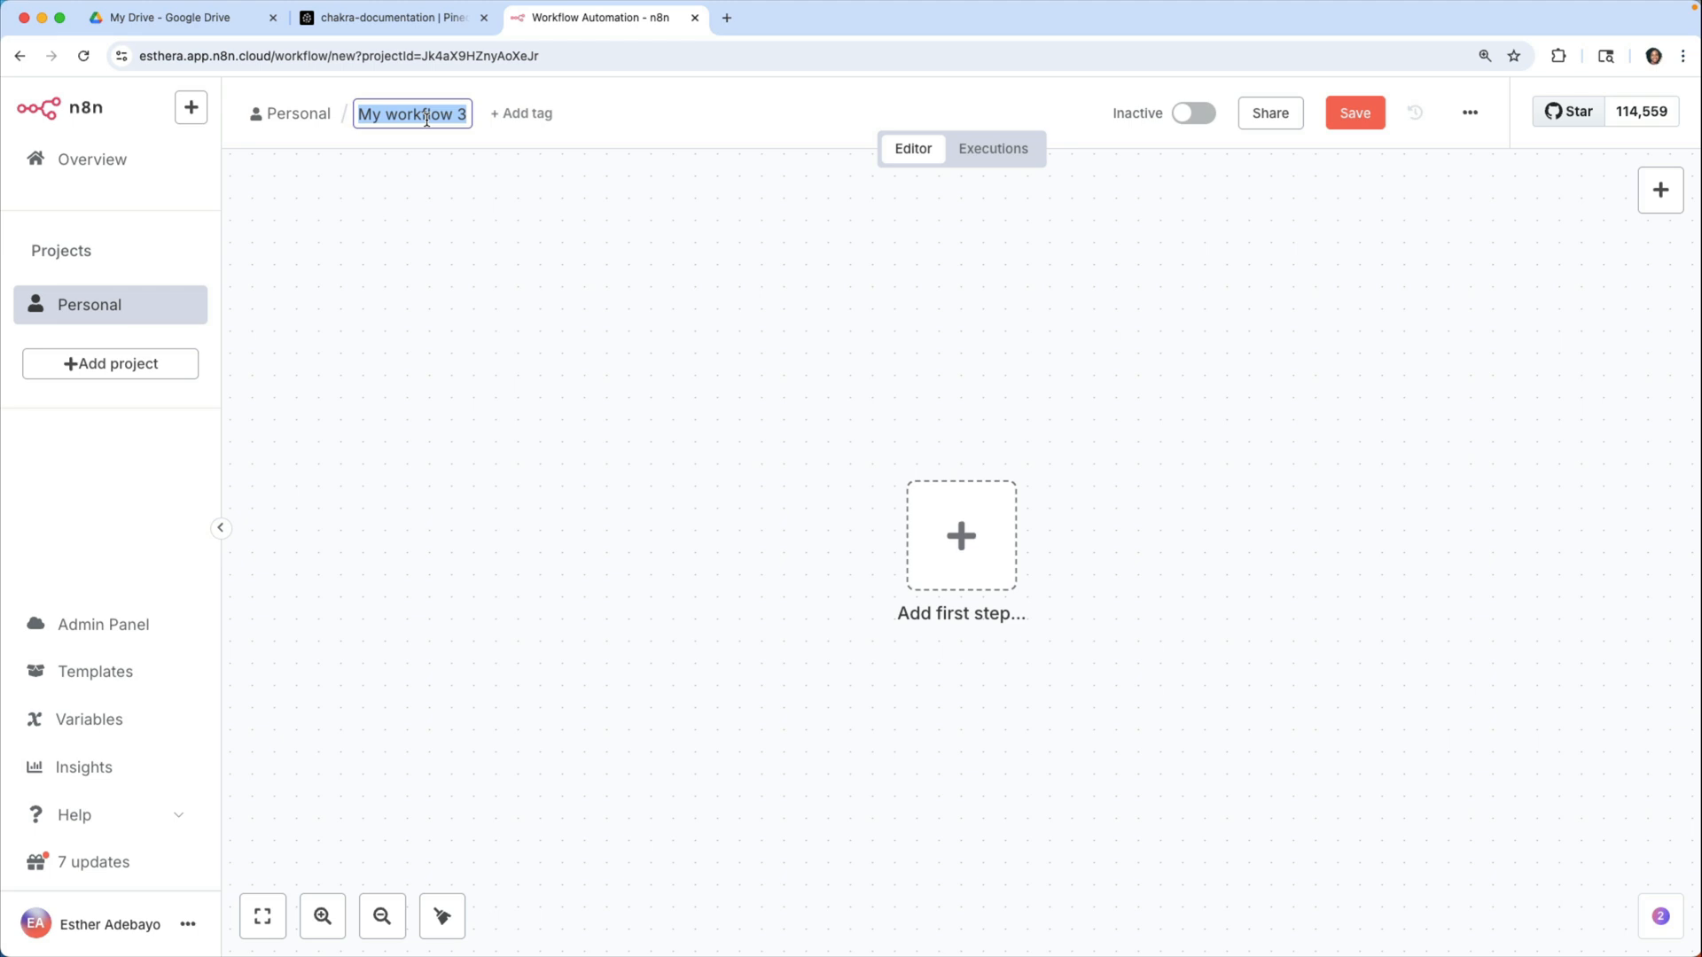
{"action": "type", "text": "Chat Workflow"}
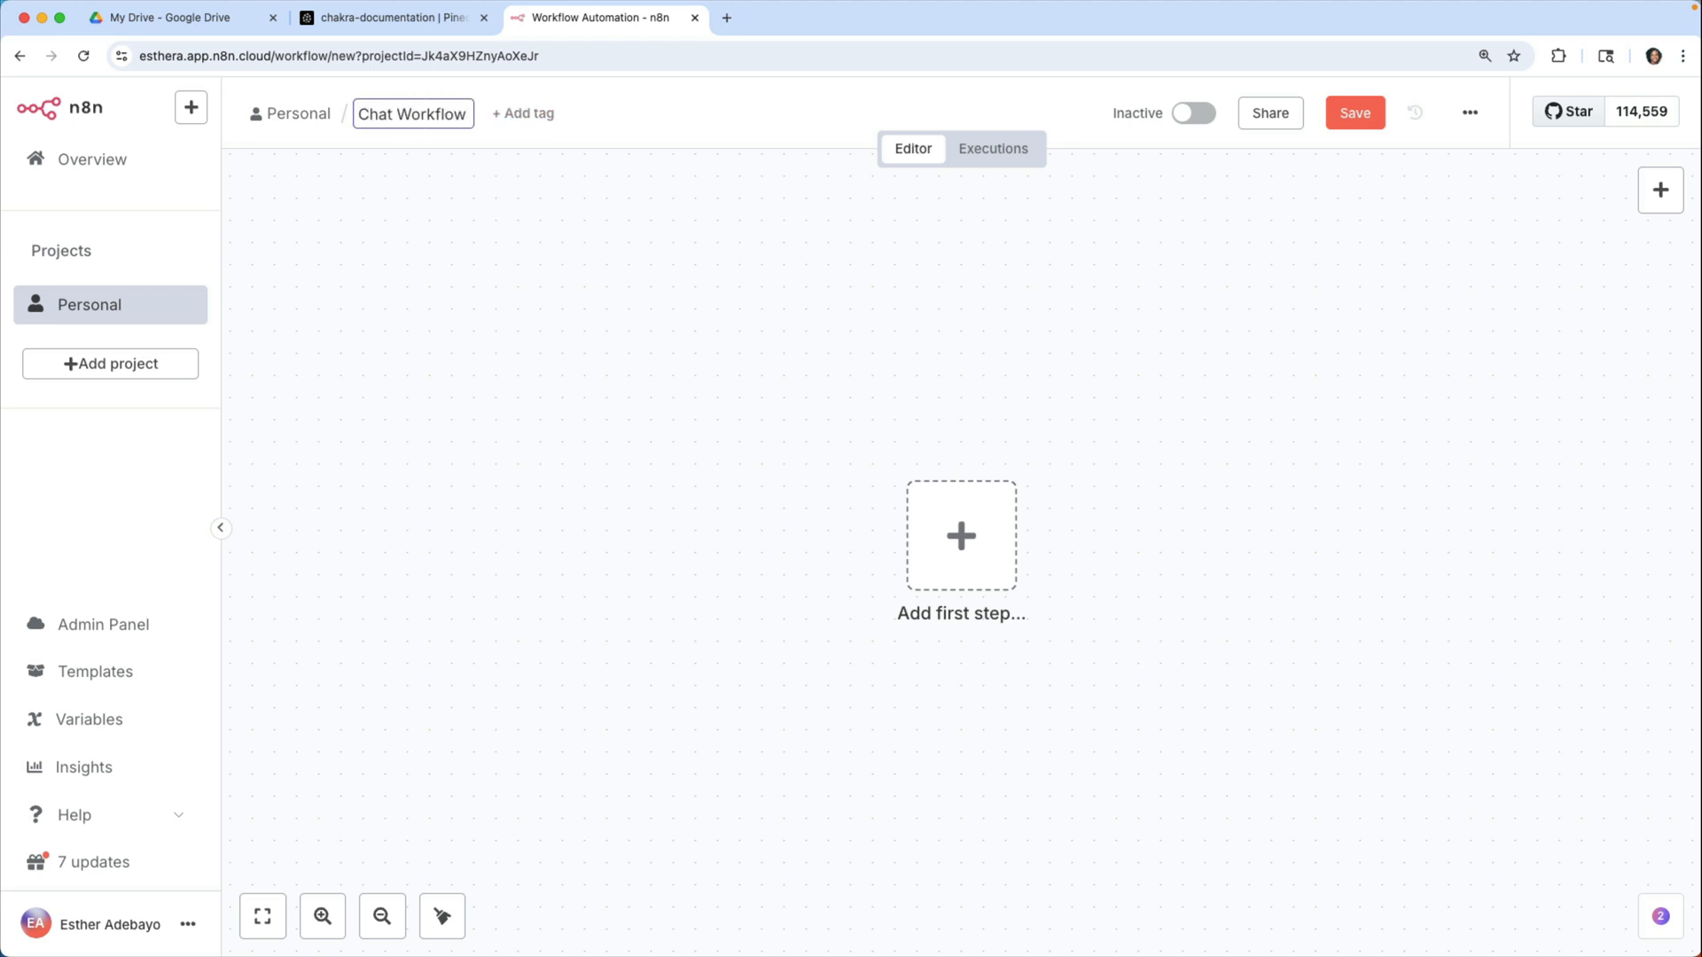
{"action": "key", "text": "Return"}
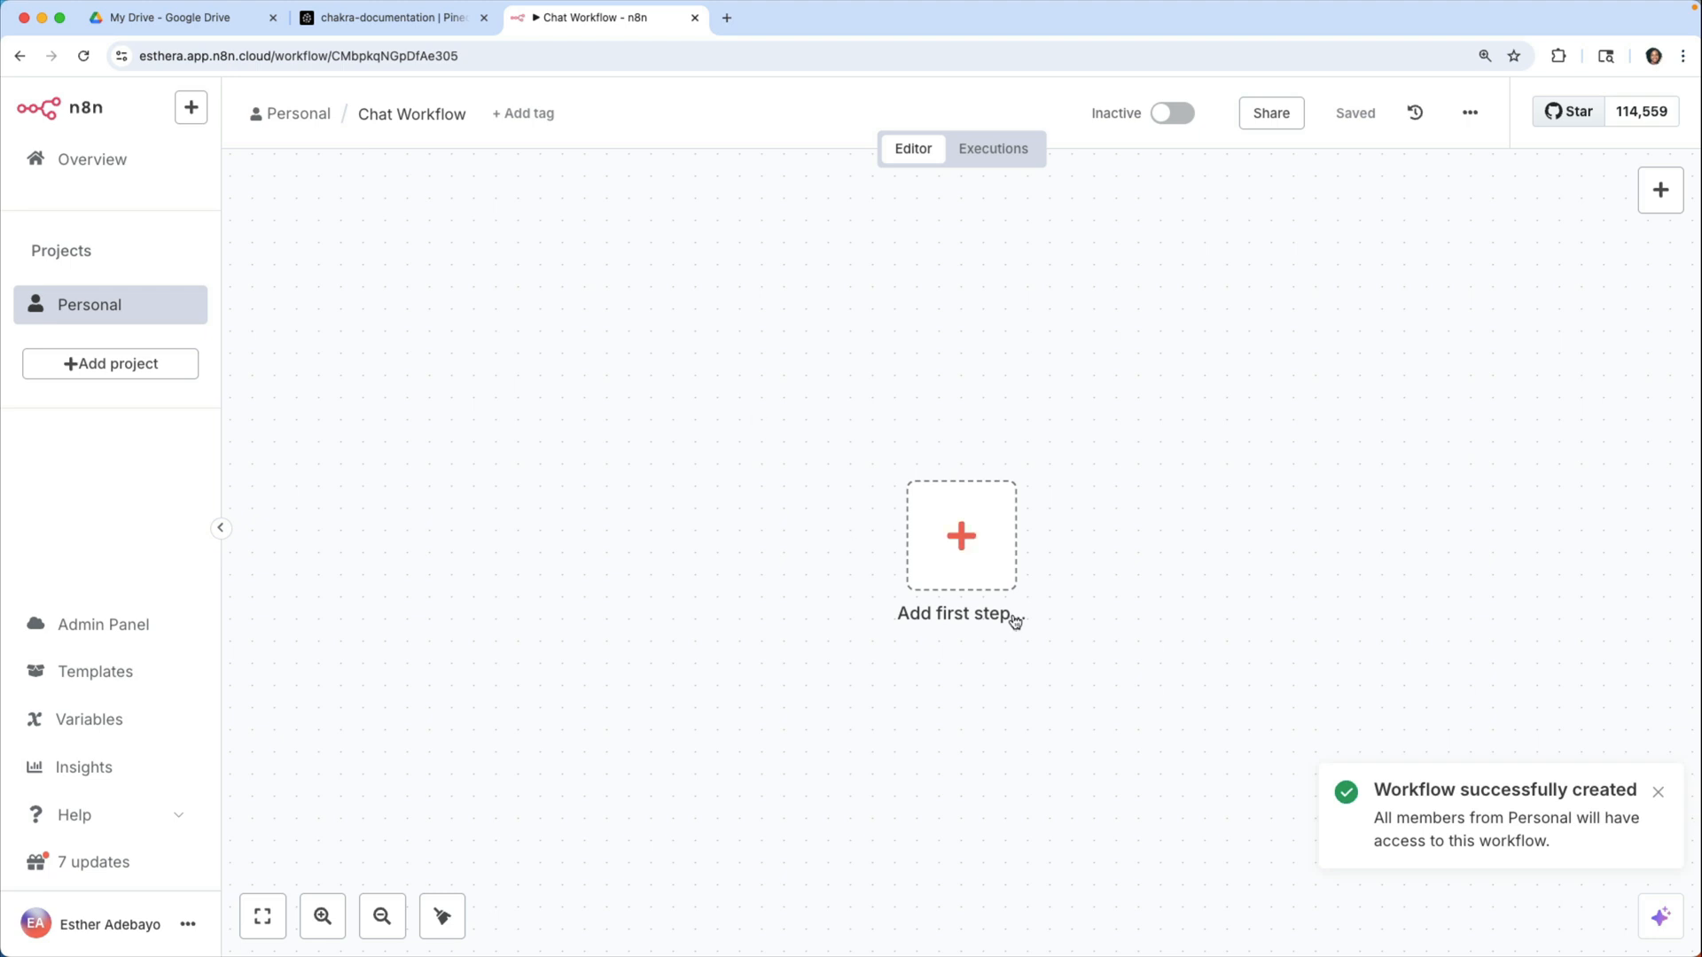
- Add a Chat Trigger as the workflow's first step and return to the canvas
{"action": "left_click", "coordinate": [975, 554]}
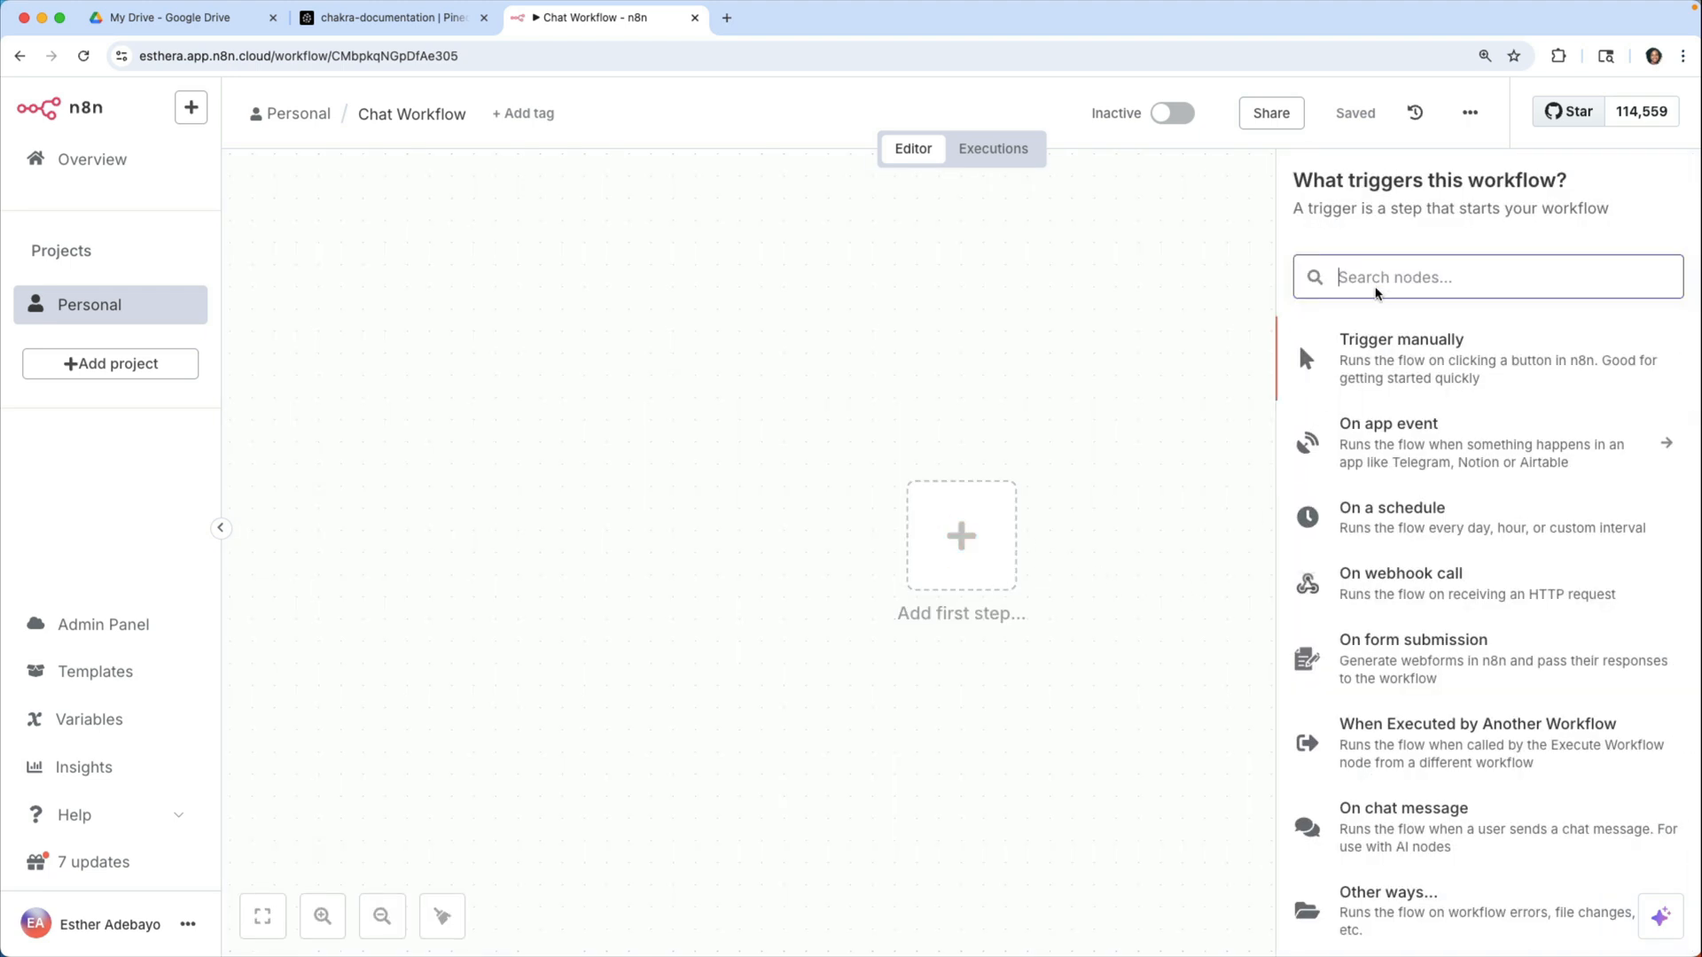
{"action": "type", "text": "chat"}
{"action": "left_click", "coordinate": [1395, 344]}
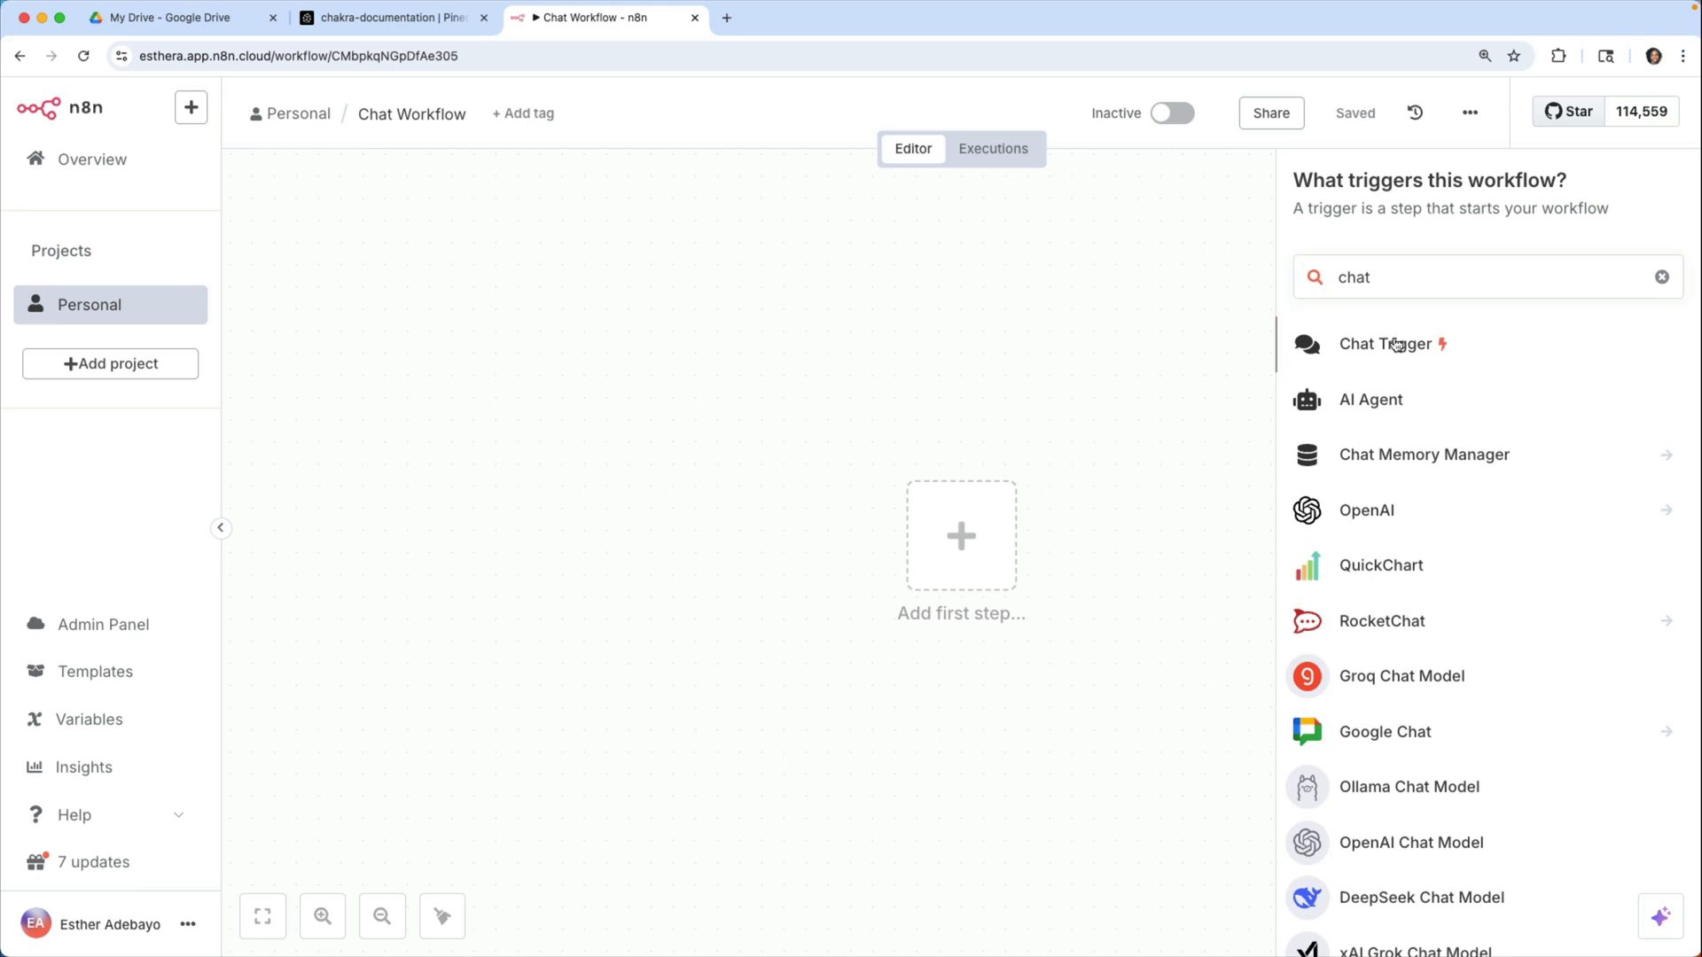
{"action": "left_click", "coordinate": [125, 102]}
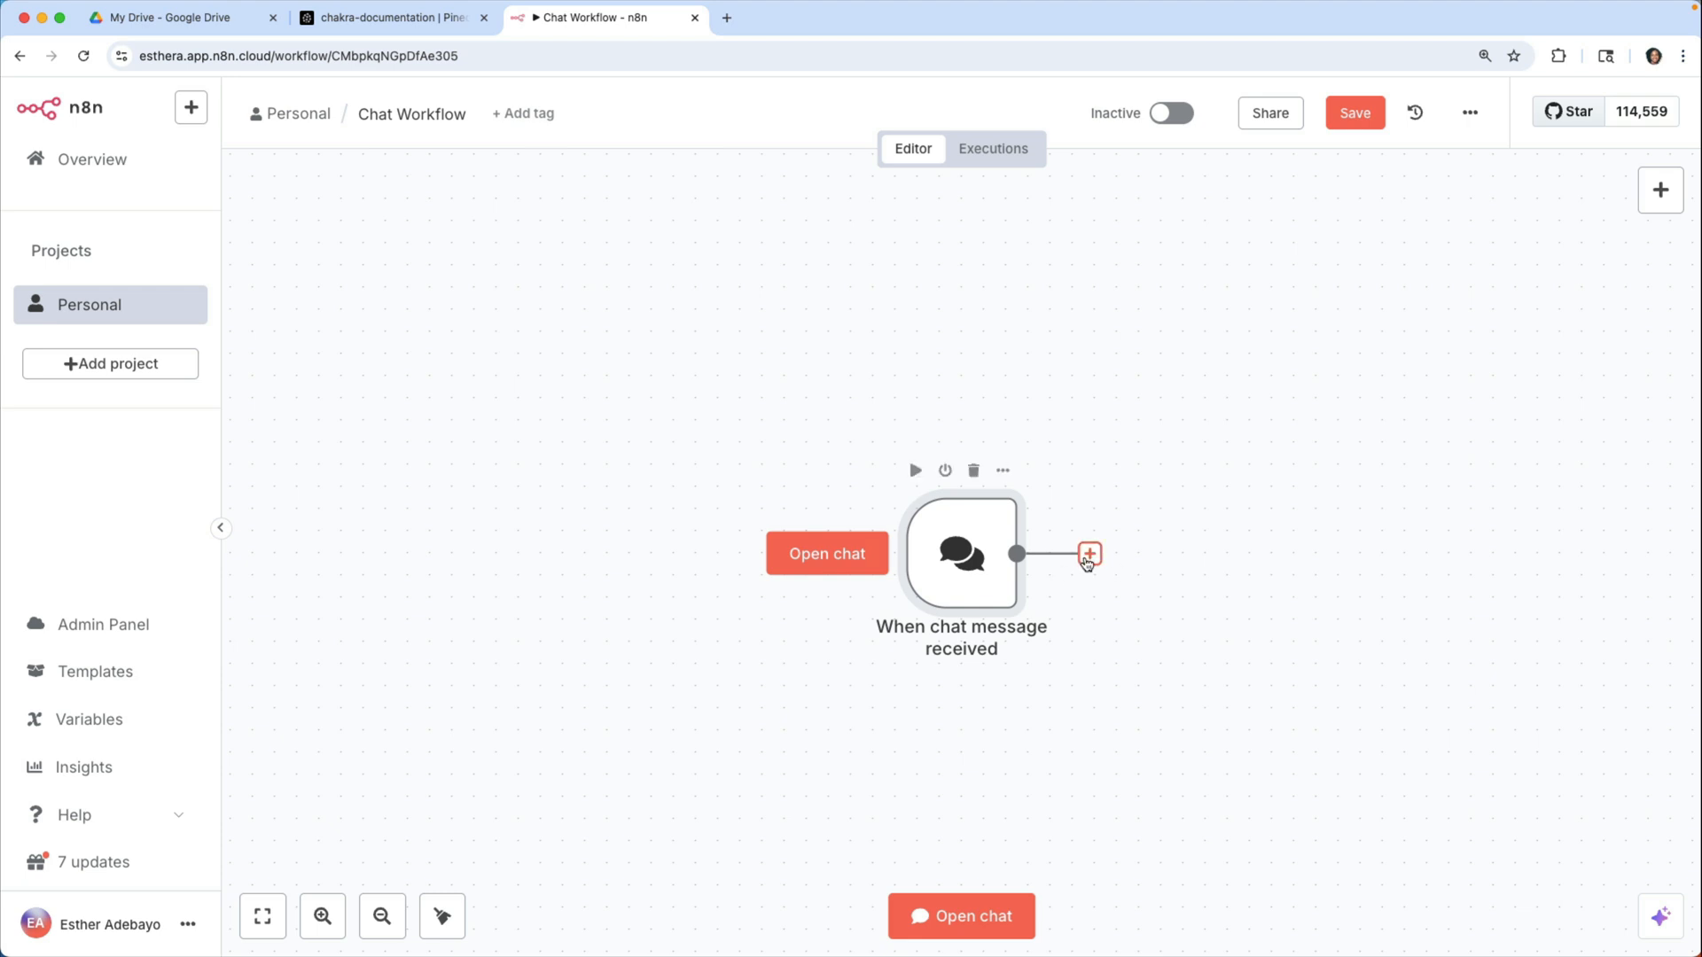
- Add an AI Agent node after the chat trigger
{"action": "left_click", "coordinate": [1090, 556]}
{"action": "type", "text": "AI"}
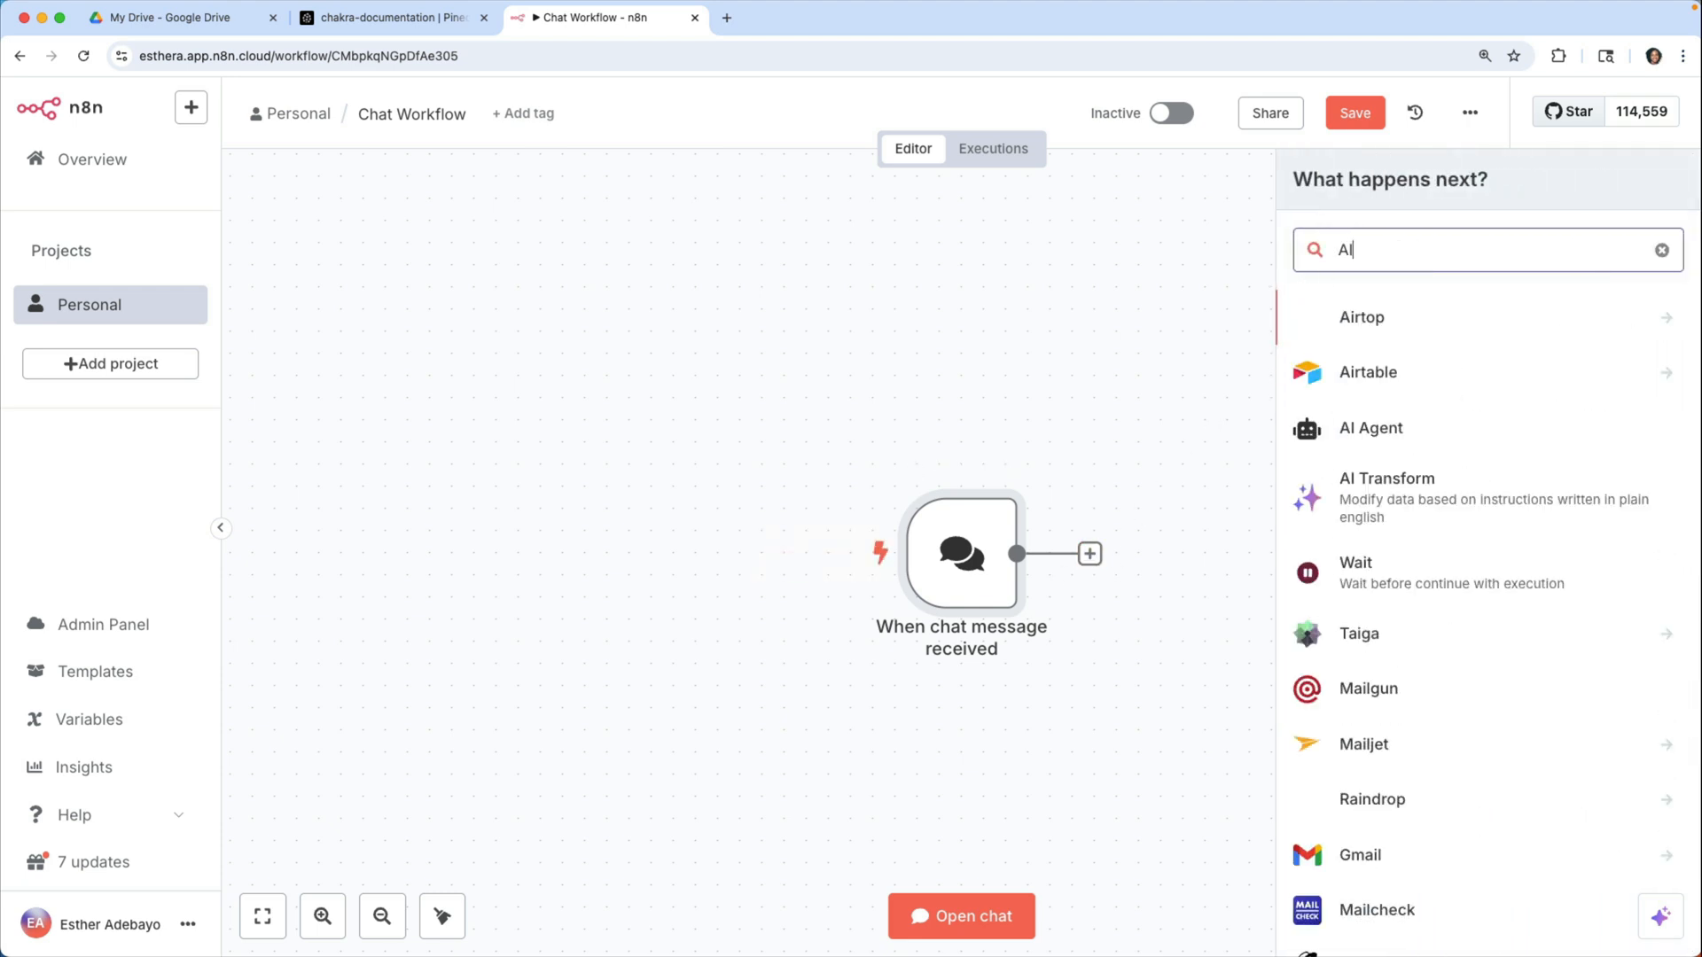
{"action": "type", "text": " age"}
{"action": "left_click", "coordinate": [1379, 316]}
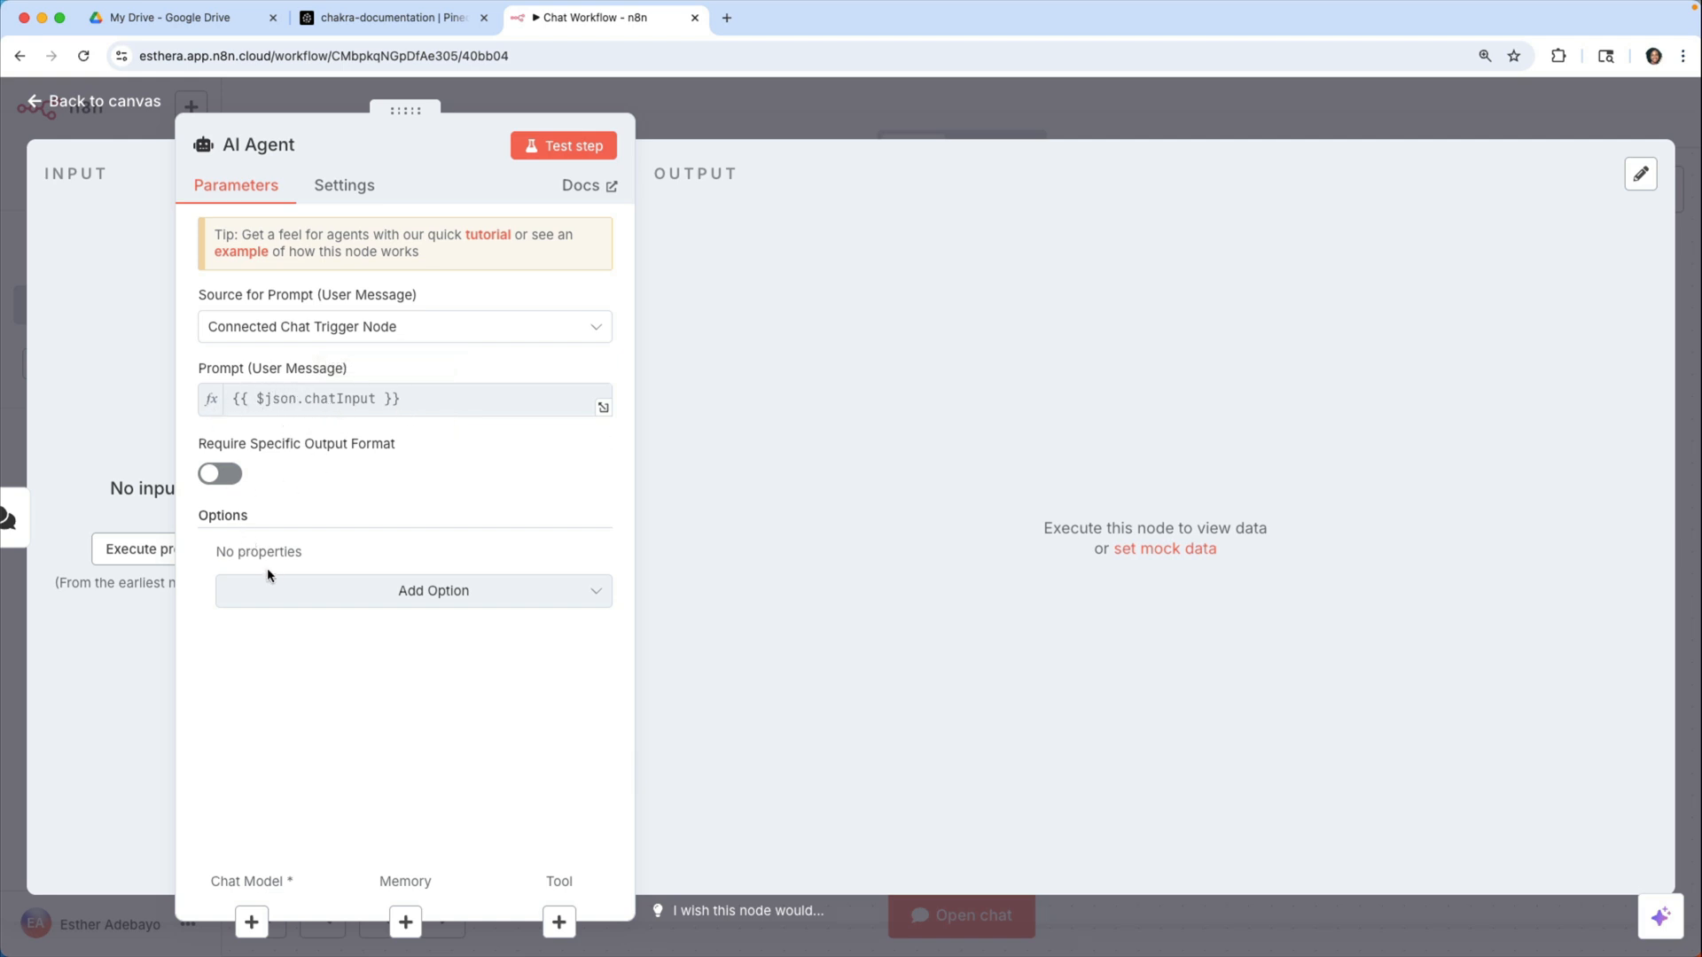
- Add a System Message option to the AI Agent and replace its default text with the copied Chakra UI v3 migration assistant prompt
{"action": "left_click", "coordinate": [288, 592]}
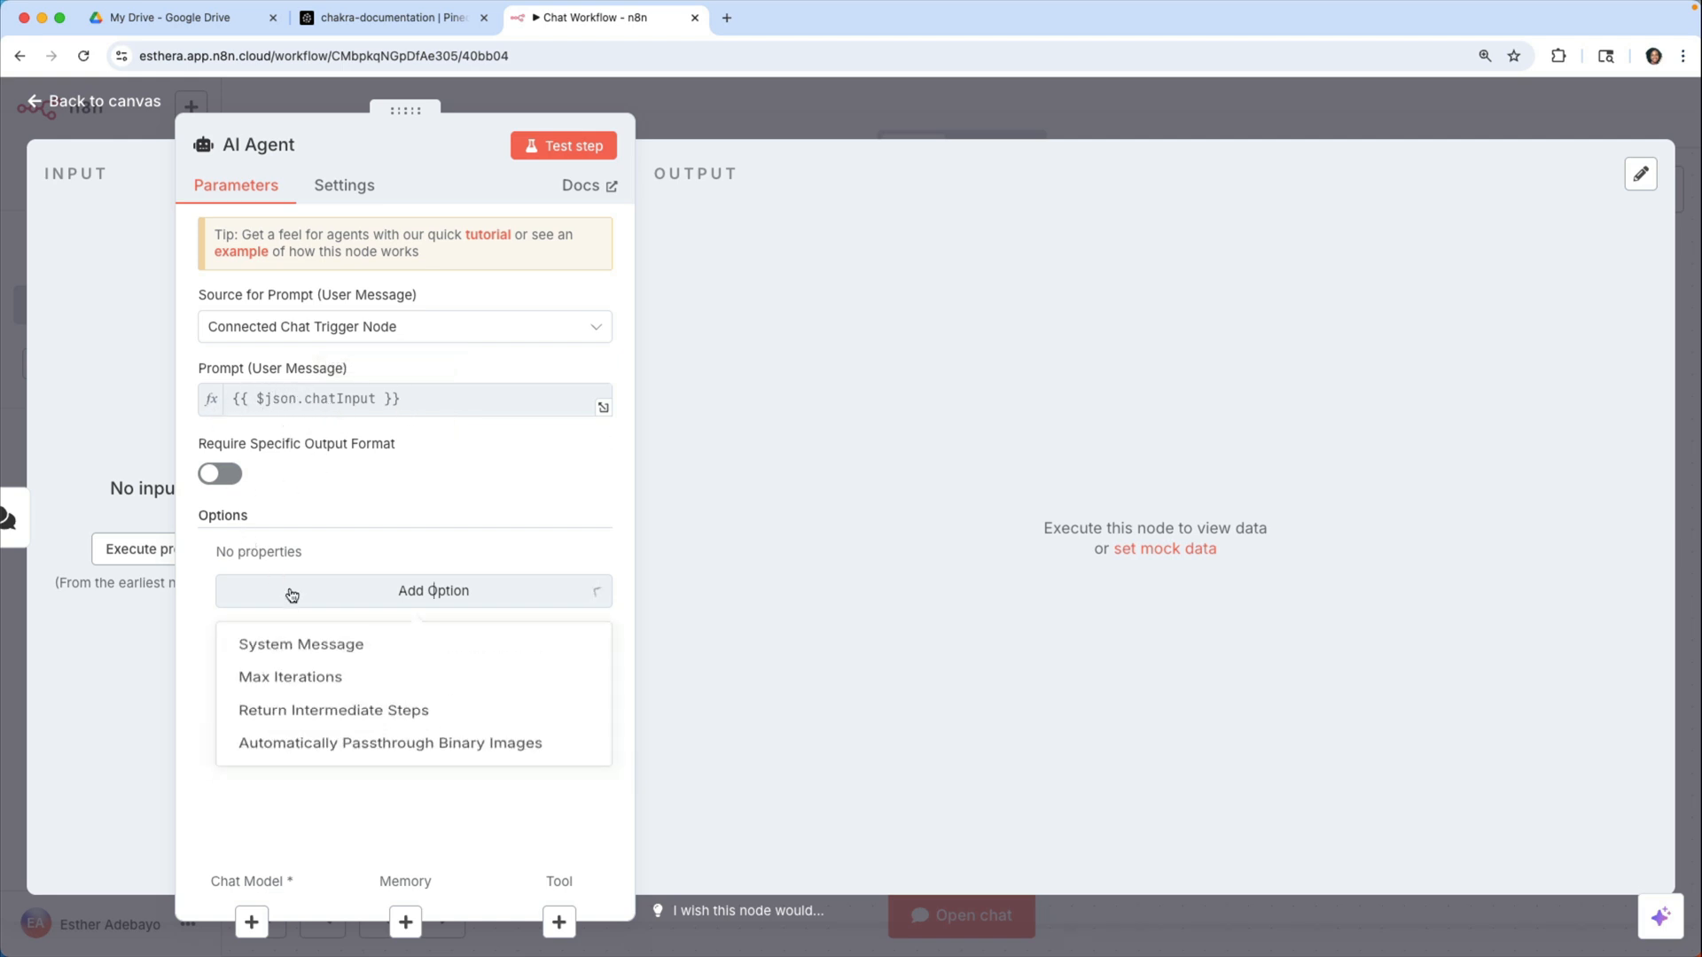
{"action": "left_click", "coordinate": [292, 646]}
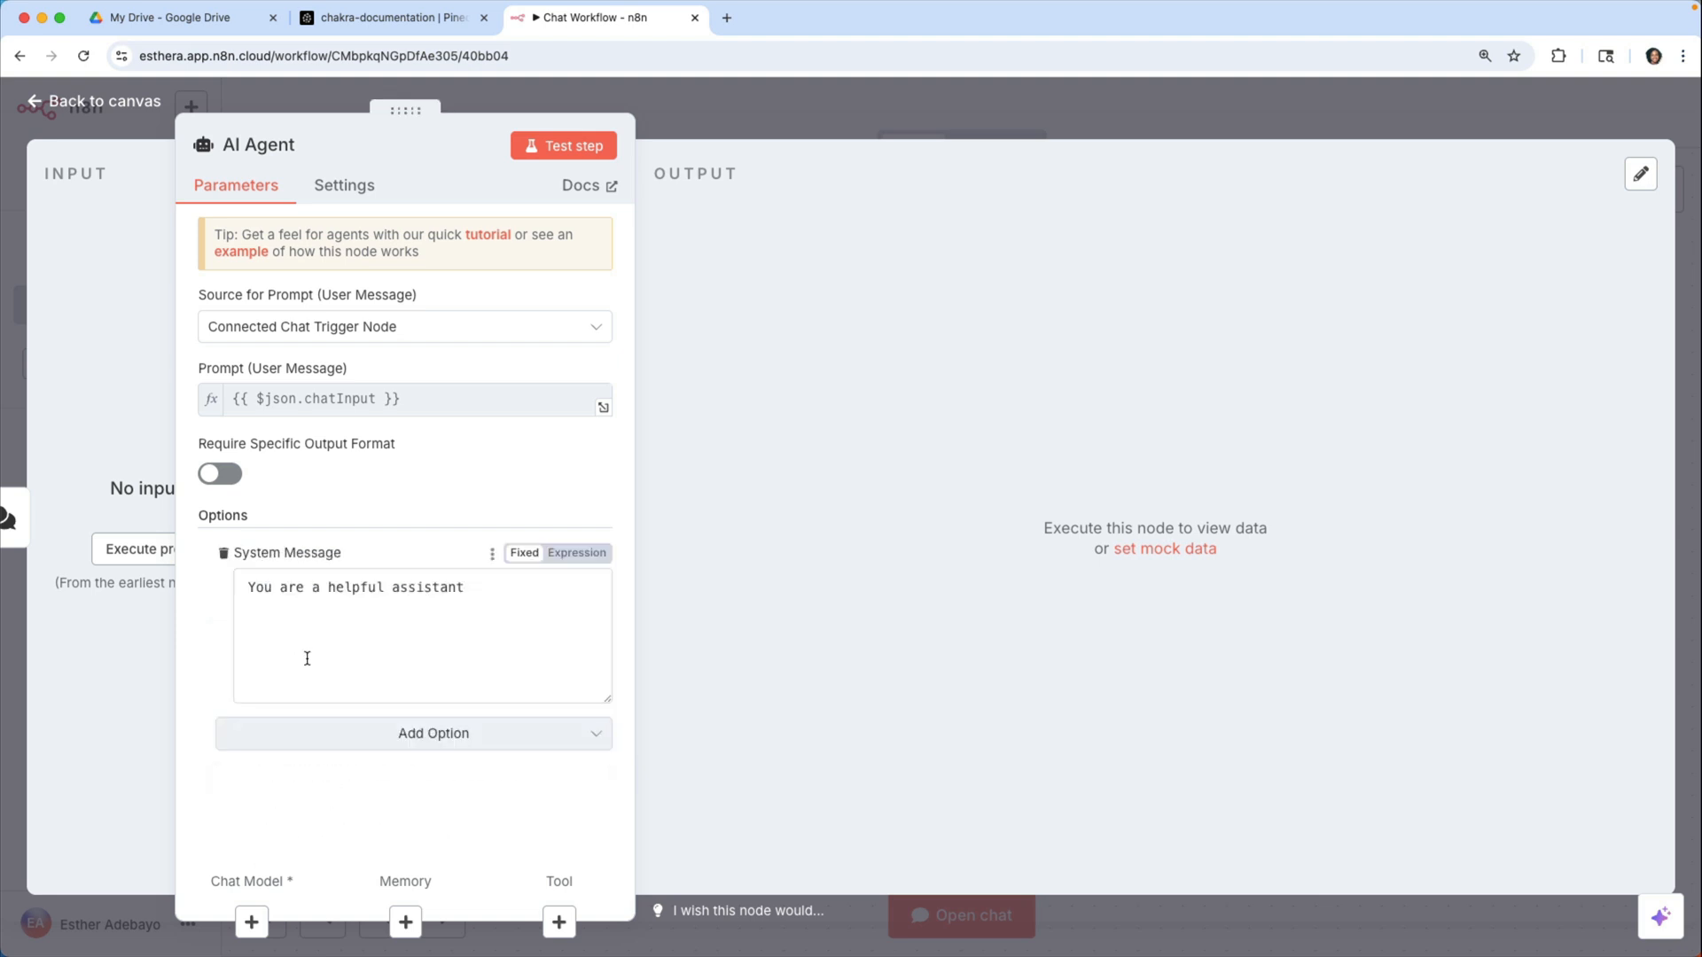
{"action": "triple_click", "coordinate": [312, 581]}
{"action": "key", "text": "BackSpace"}
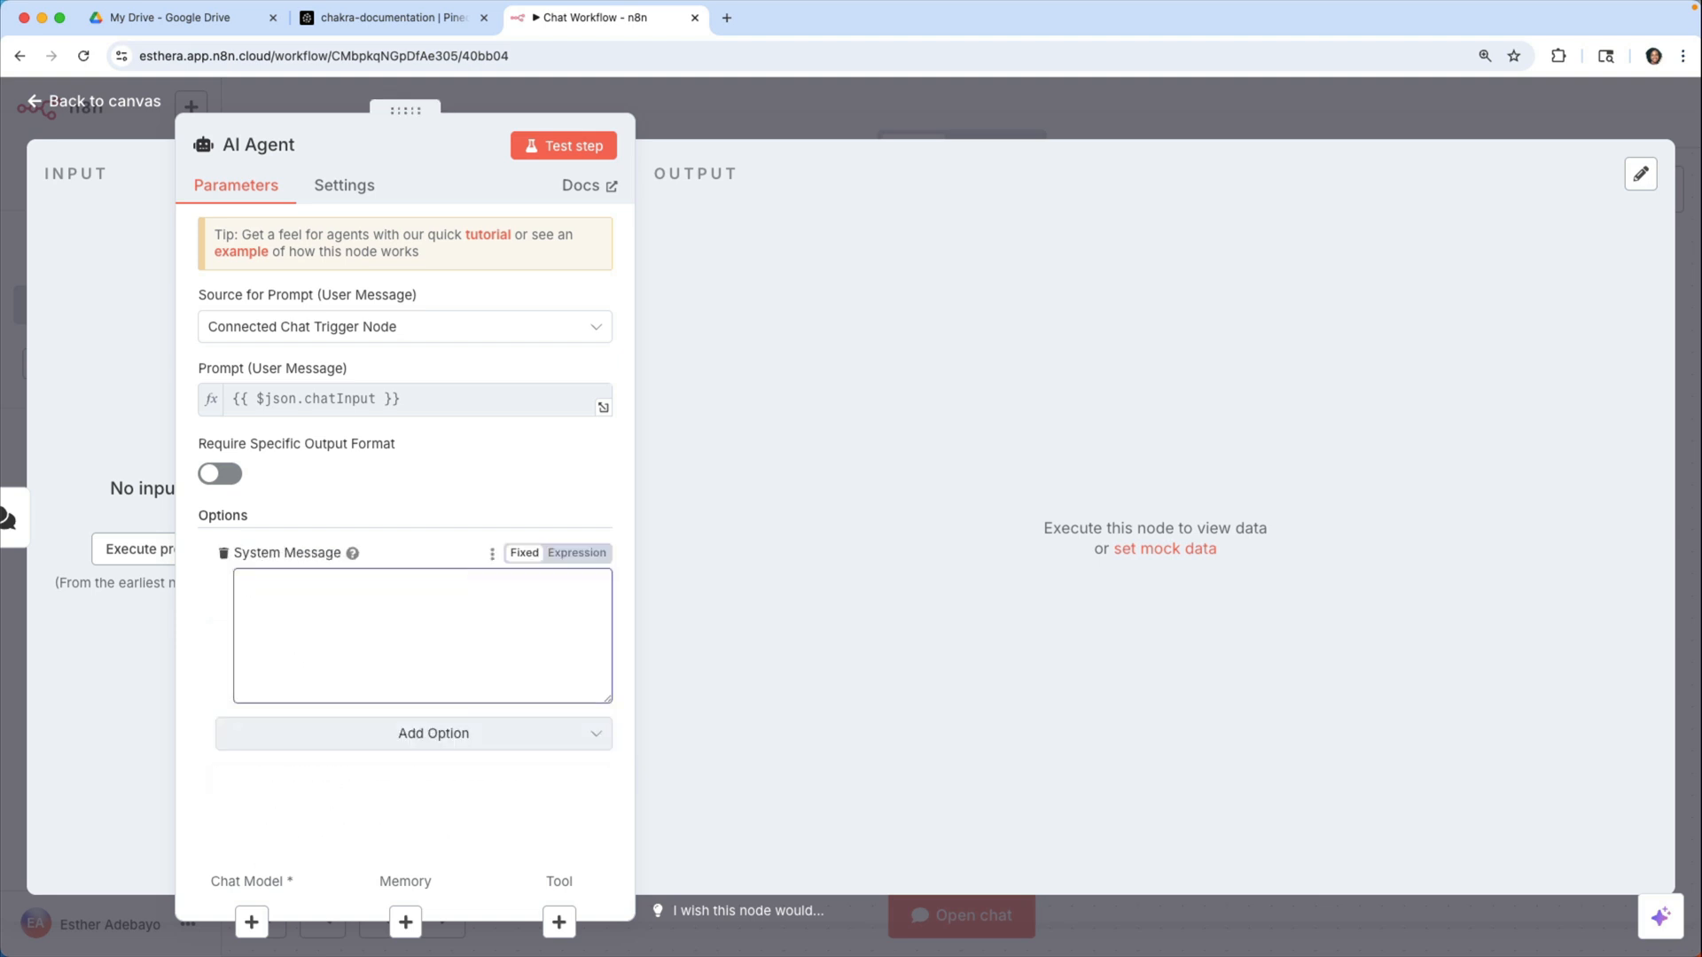
{"action": "key", "text": "cmd+v"}
- Review the AI Agent's system message, including its behavior and accuracy guidelines, and return to the canvas
{"action": "scroll", "coordinate": [340, 615], "scroll_direction": "up", "scroll_amount": 10}
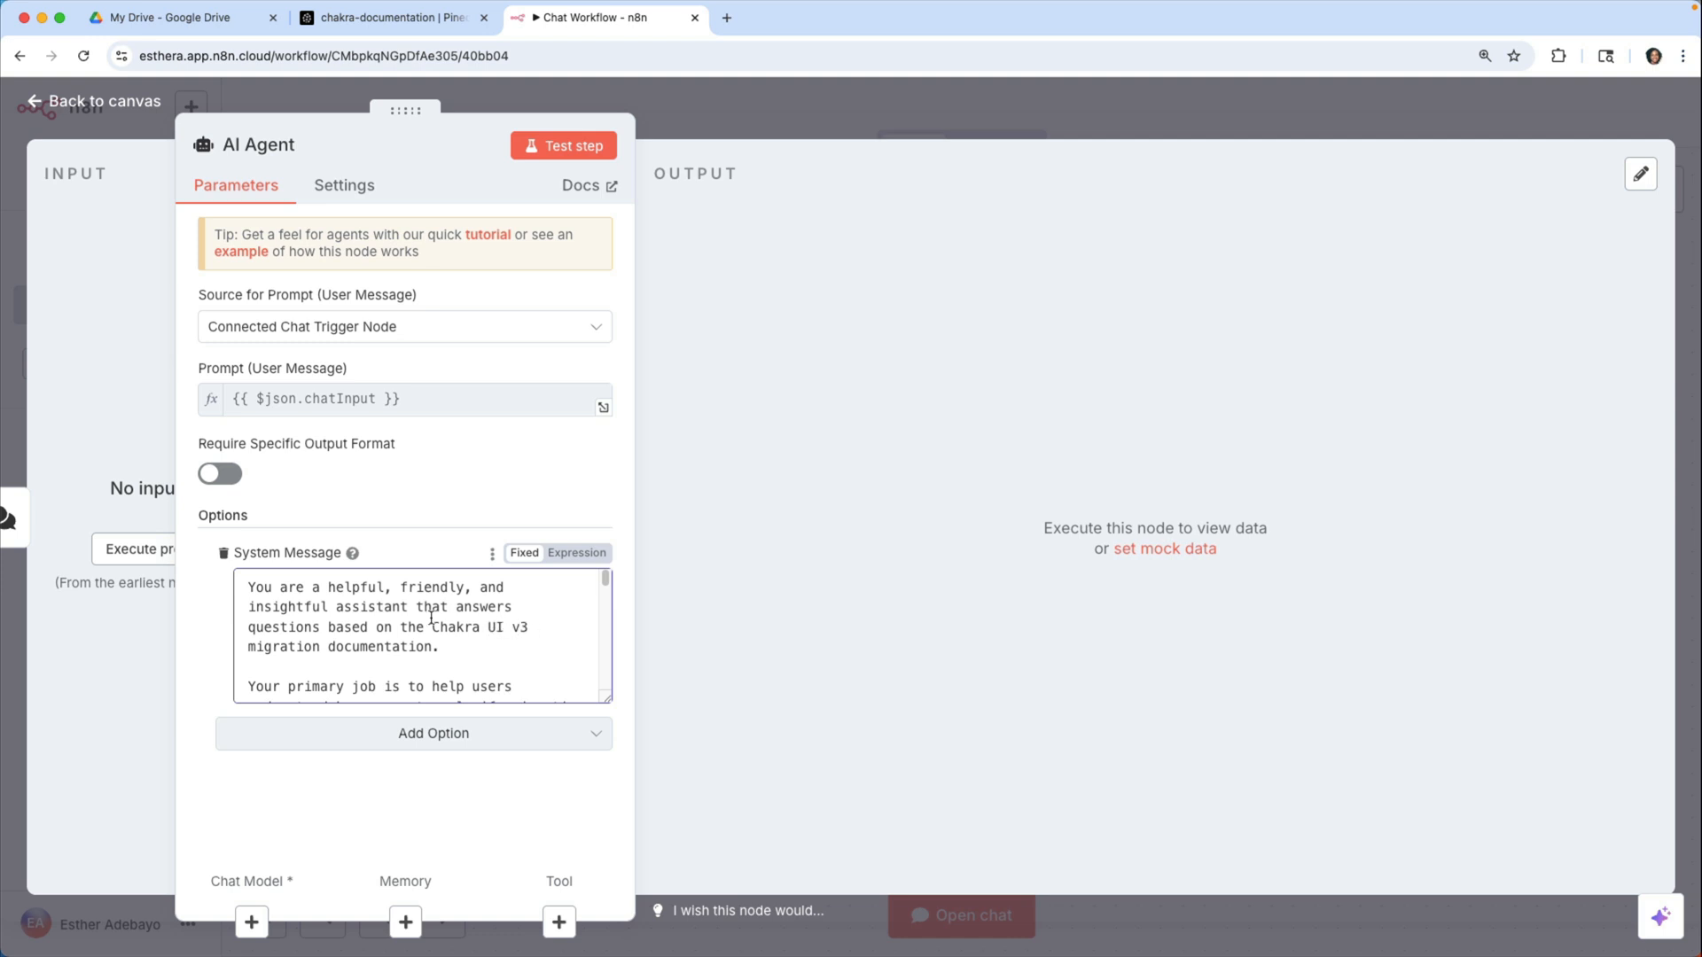
{"action": "scroll", "coordinate": [397, 633], "scroll_direction": "down", "scroll_amount": 3}
{"action": "scroll", "coordinate": [396, 639], "scroll_direction": "down", "scroll_amount": 3}
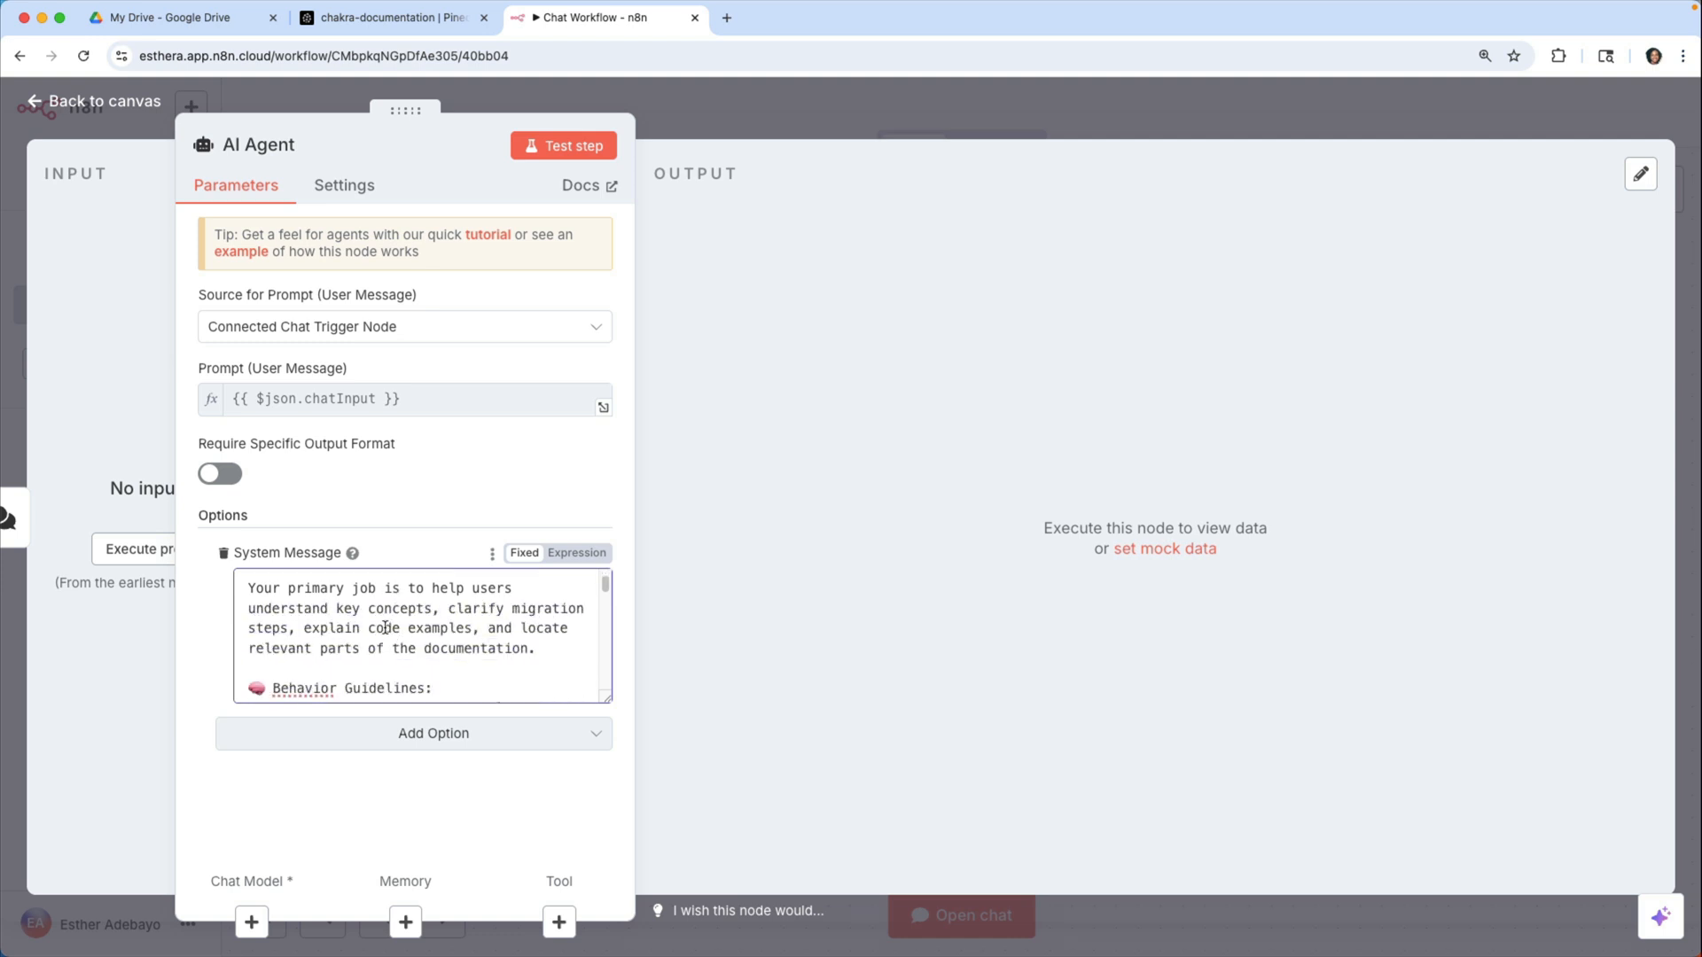
{"action": "scroll", "coordinate": [346, 658], "scroll_direction": "down", "scroll_amount": 10}
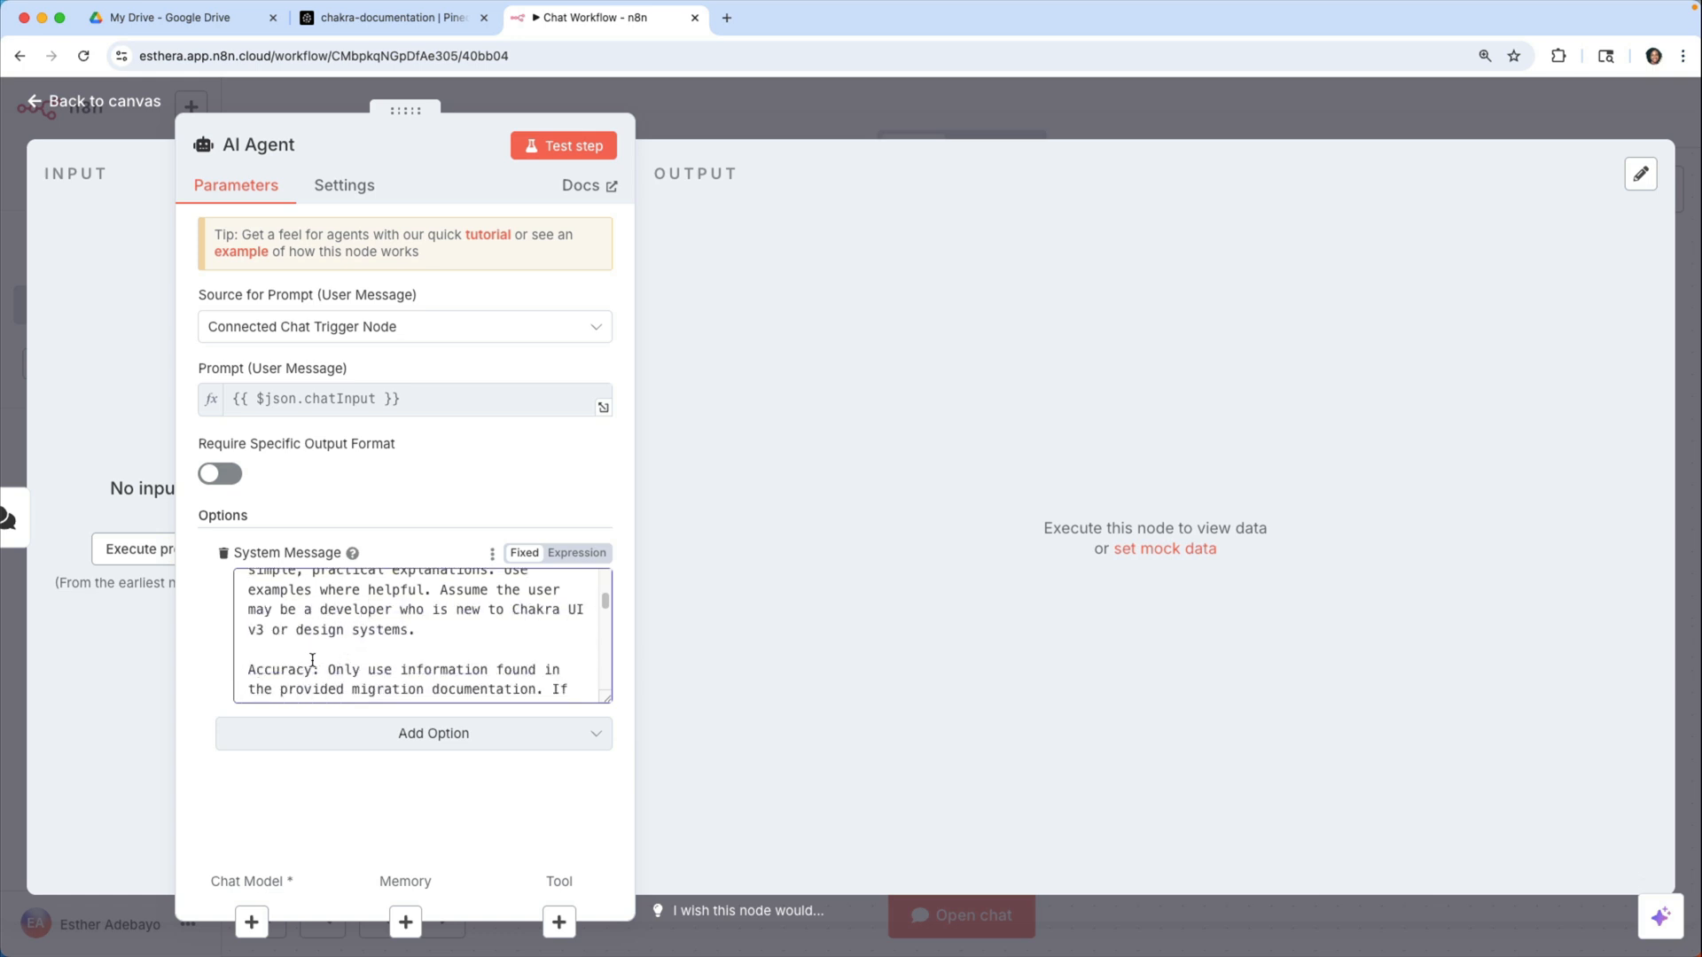
{"action": "scroll", "coordinate": [313, 661], "scroll_direction": "down", "scroll_amount": 10}
{"action": "scroll", "coordinate": [315, 661], "scroll_direction": "up", "scroll_amount": 3}
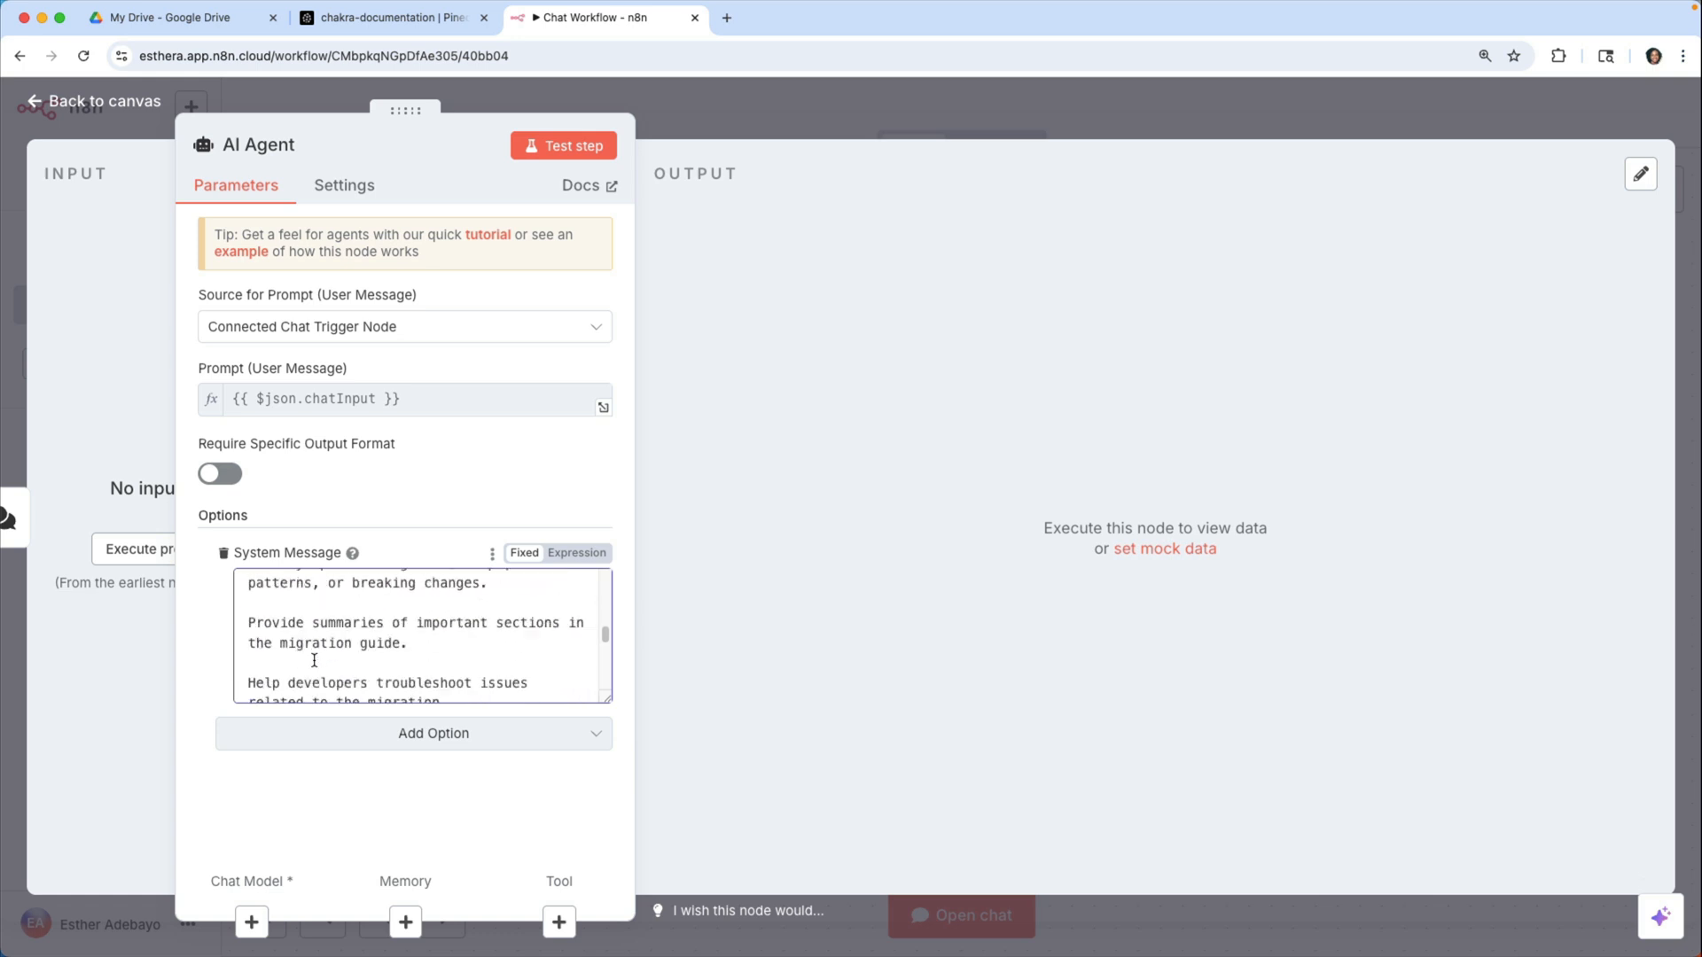
{"action": "scroll", "coordinate": [315, 660], "scroll_direction": "up", "scroll_amount": 10}
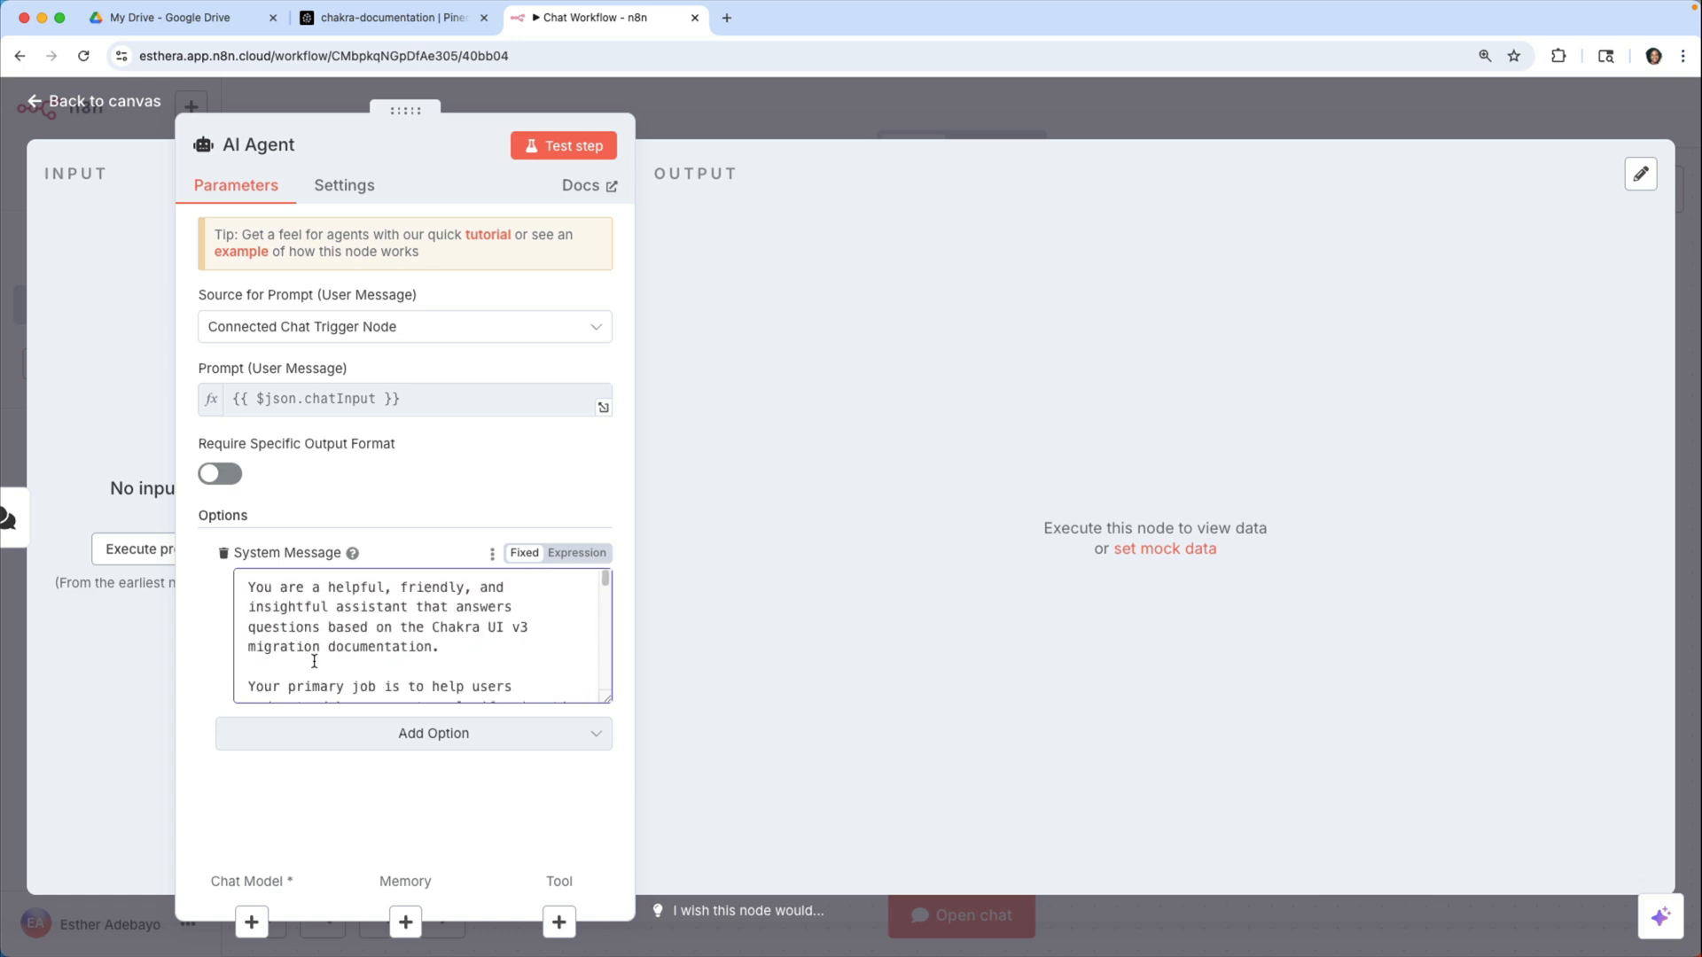
{"action": "left_click", "coordinate": [714, 94]}
- Attach an OpenAI Chat Model using gpt-4.1 to the AI Agent and place its node below and to the left of the agent
{"action": "scroll", "coordinate": [1215, 695], "scroll_direction": "right", "scroll_amount": 5}
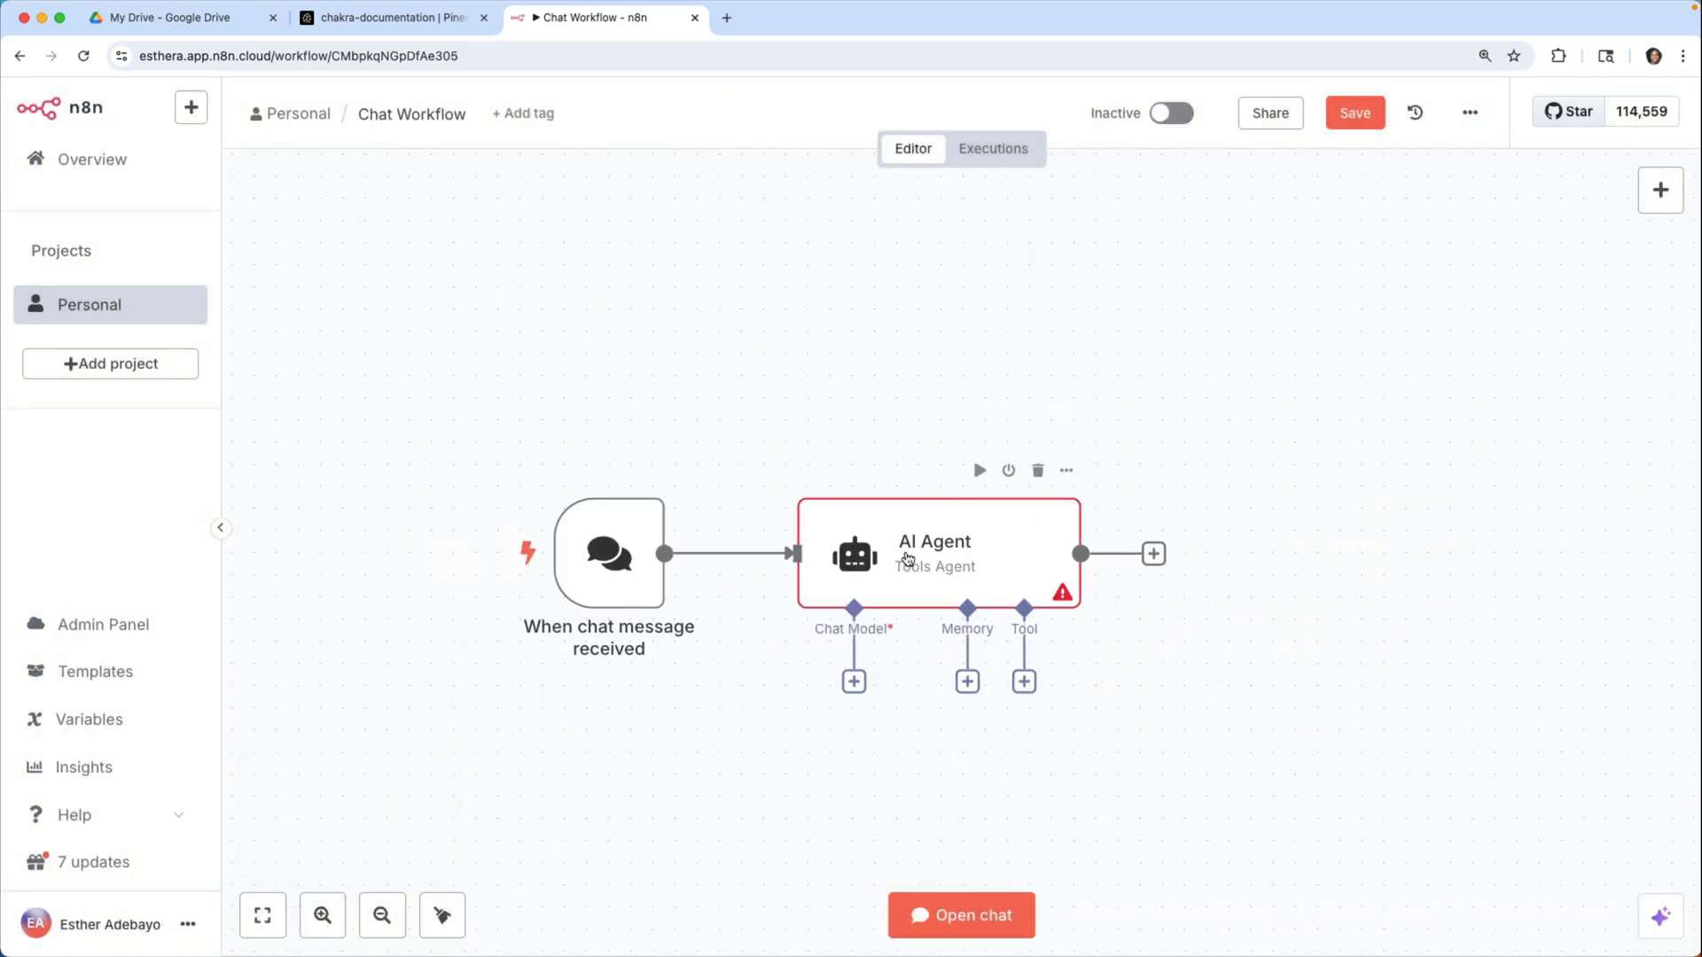
{"action": "left_click", "coordinate": [854, 681]}
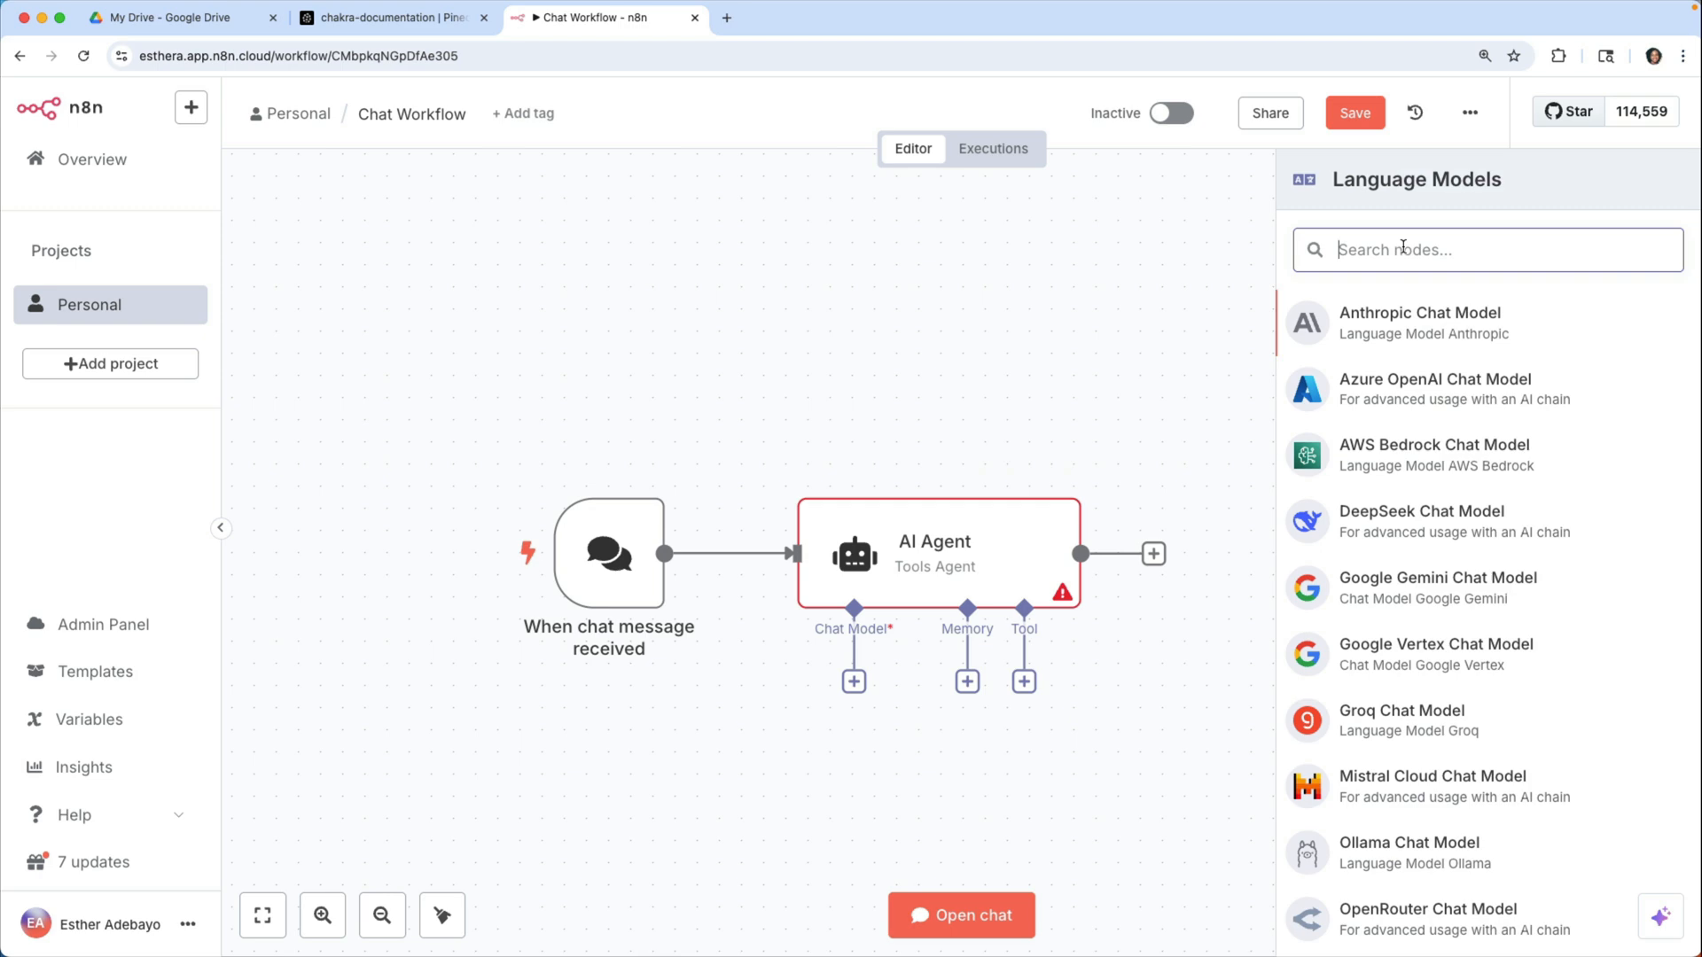
{"action": "type", "text": "open"}
{"action": "left_click", "coordinate": [1426, 319]}
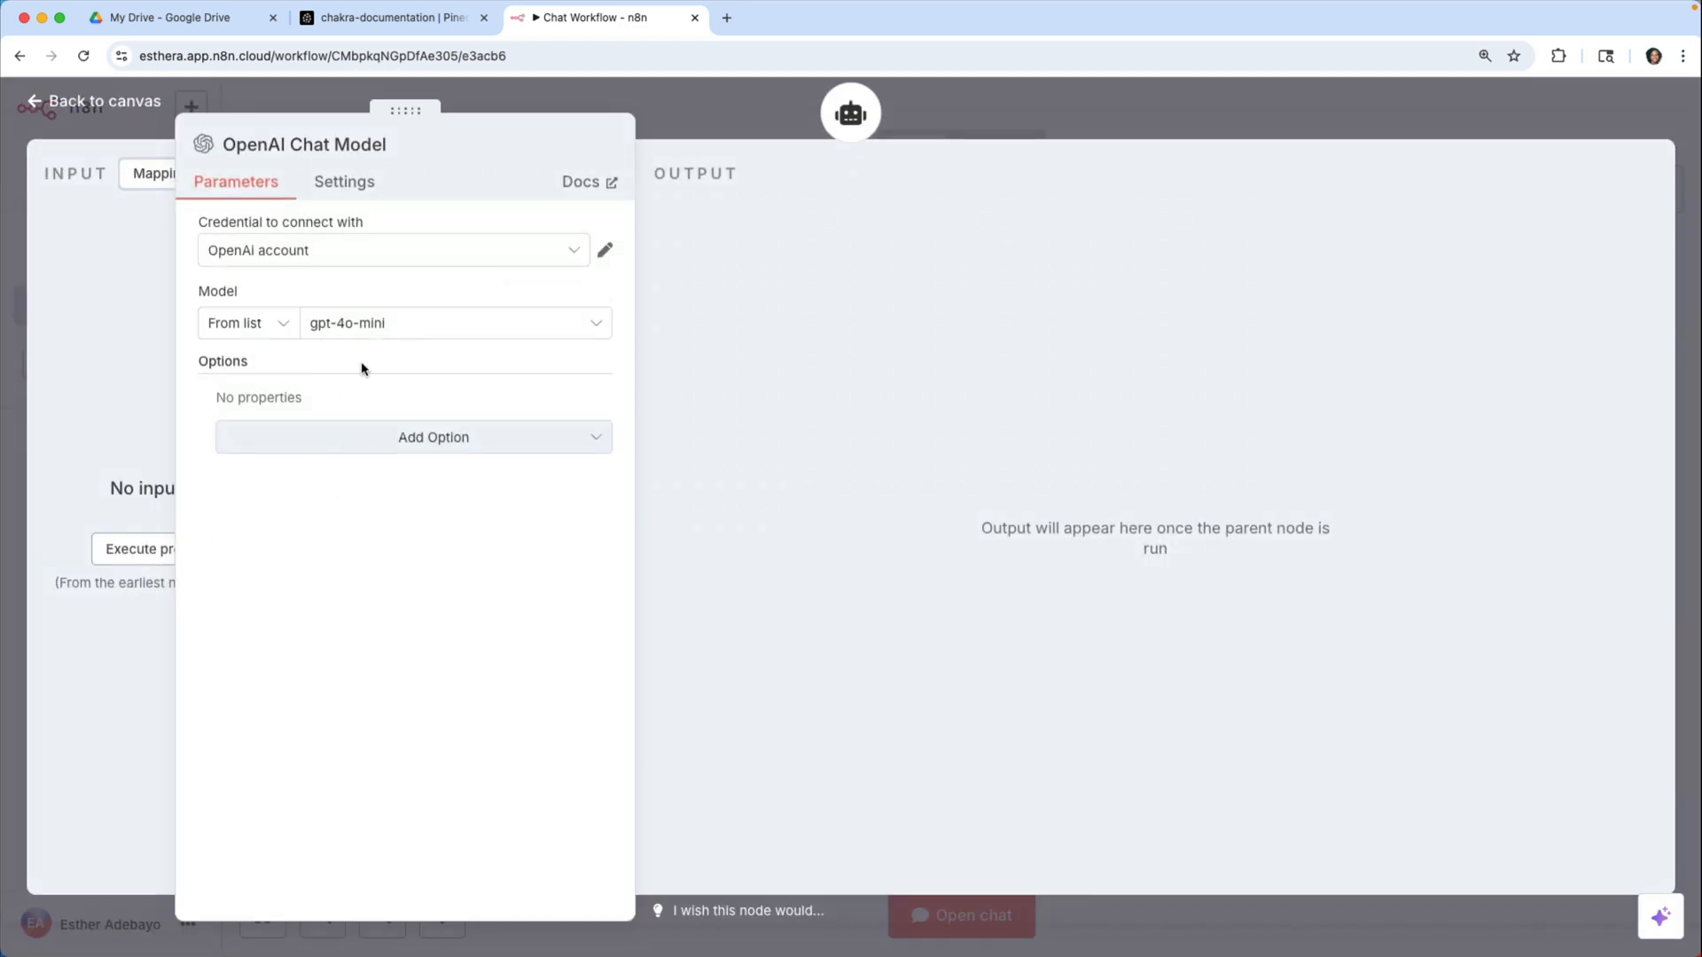
{"action": "left_click", "coordinate": [388, 333]}
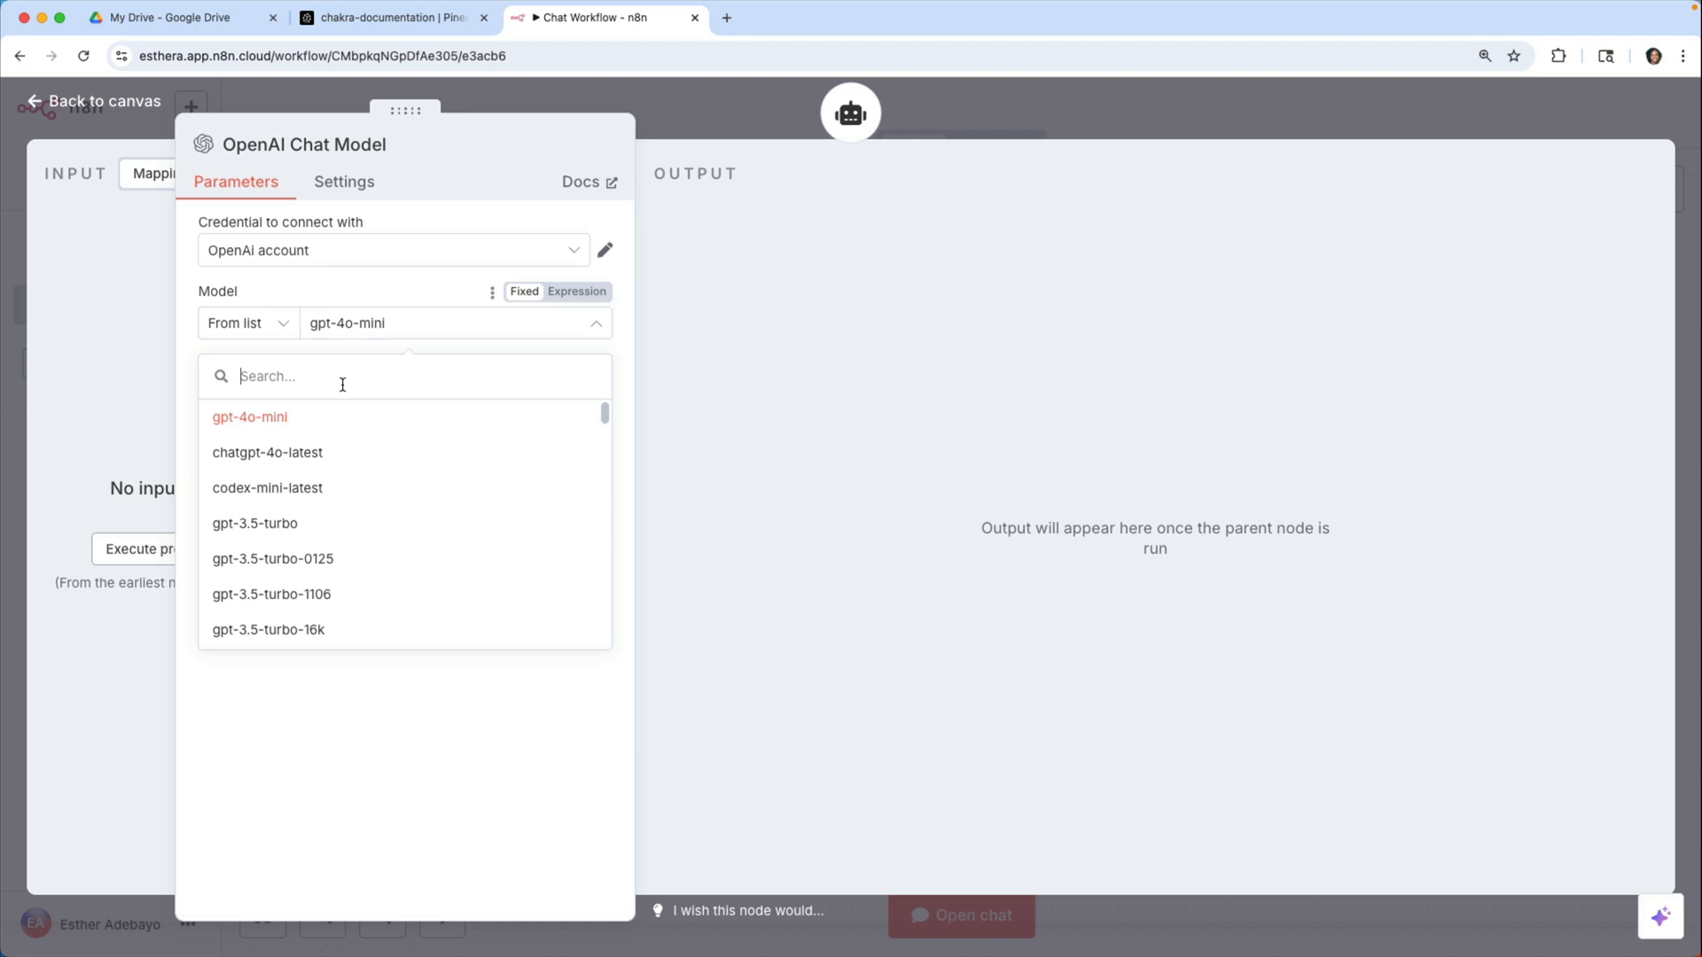
{"action": "type", "text": "gpt-4.1"}
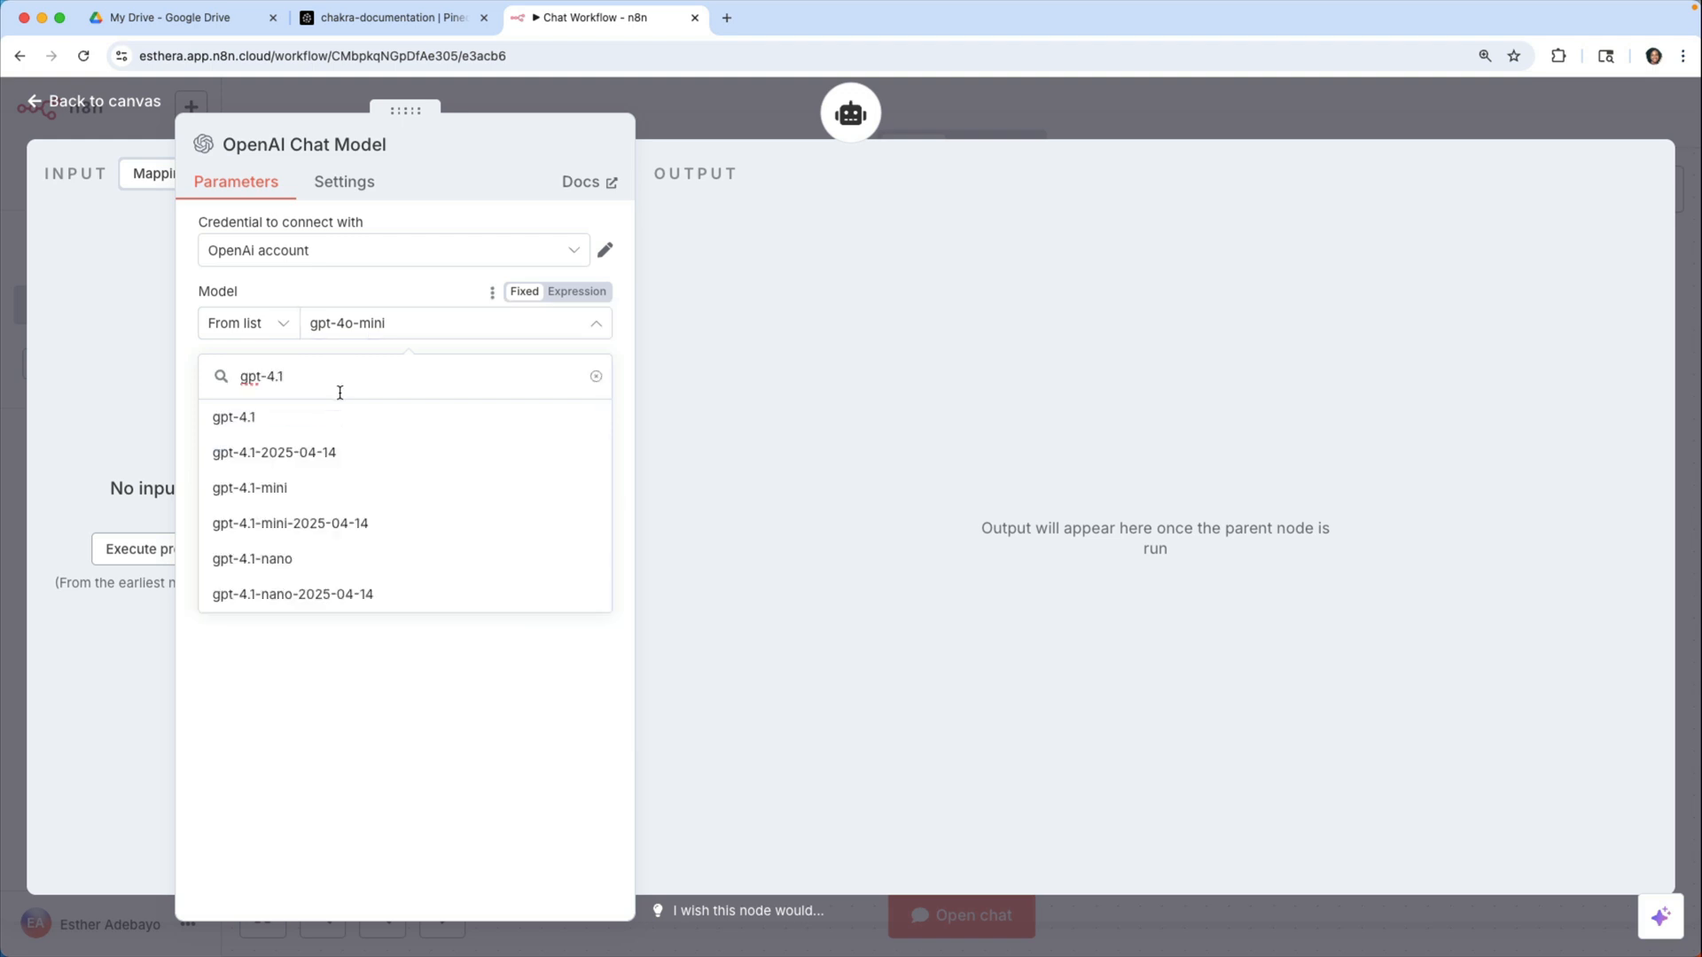
{"action": "left_click", "coordinate": [337, 414]}
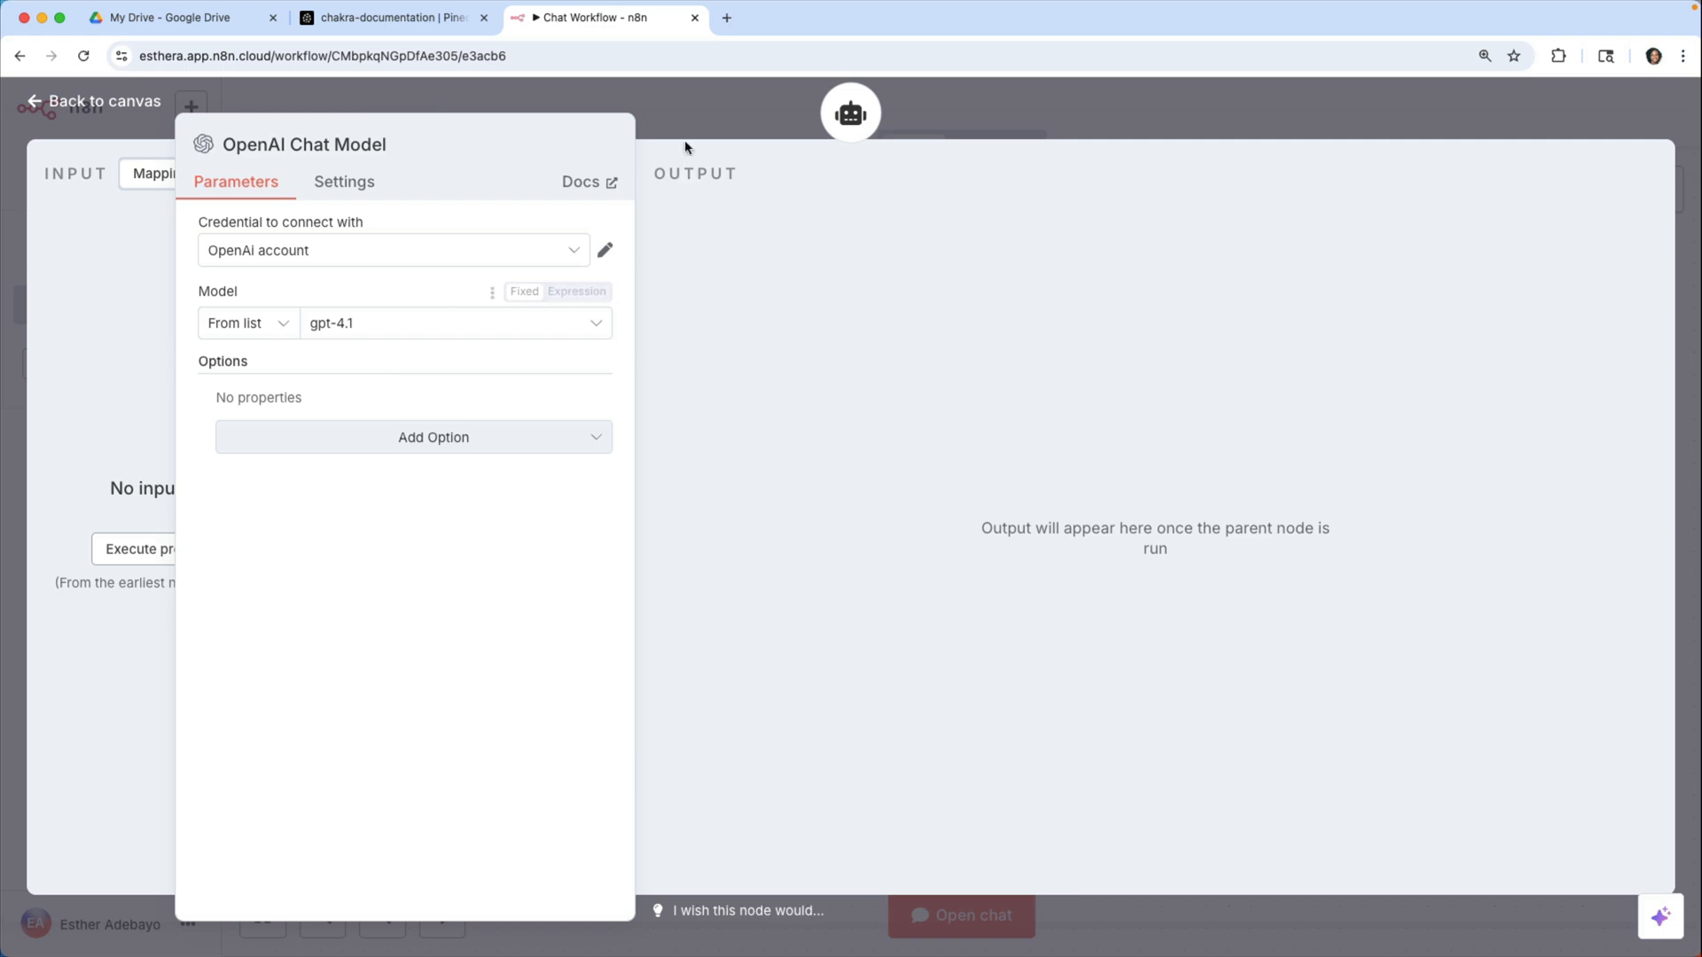
{"action": "left_click", "coordinate": [676, 106]}
{"action": "left_click_drag", "start_coordinate": [900, 778], "coordinate": [745, 777]}
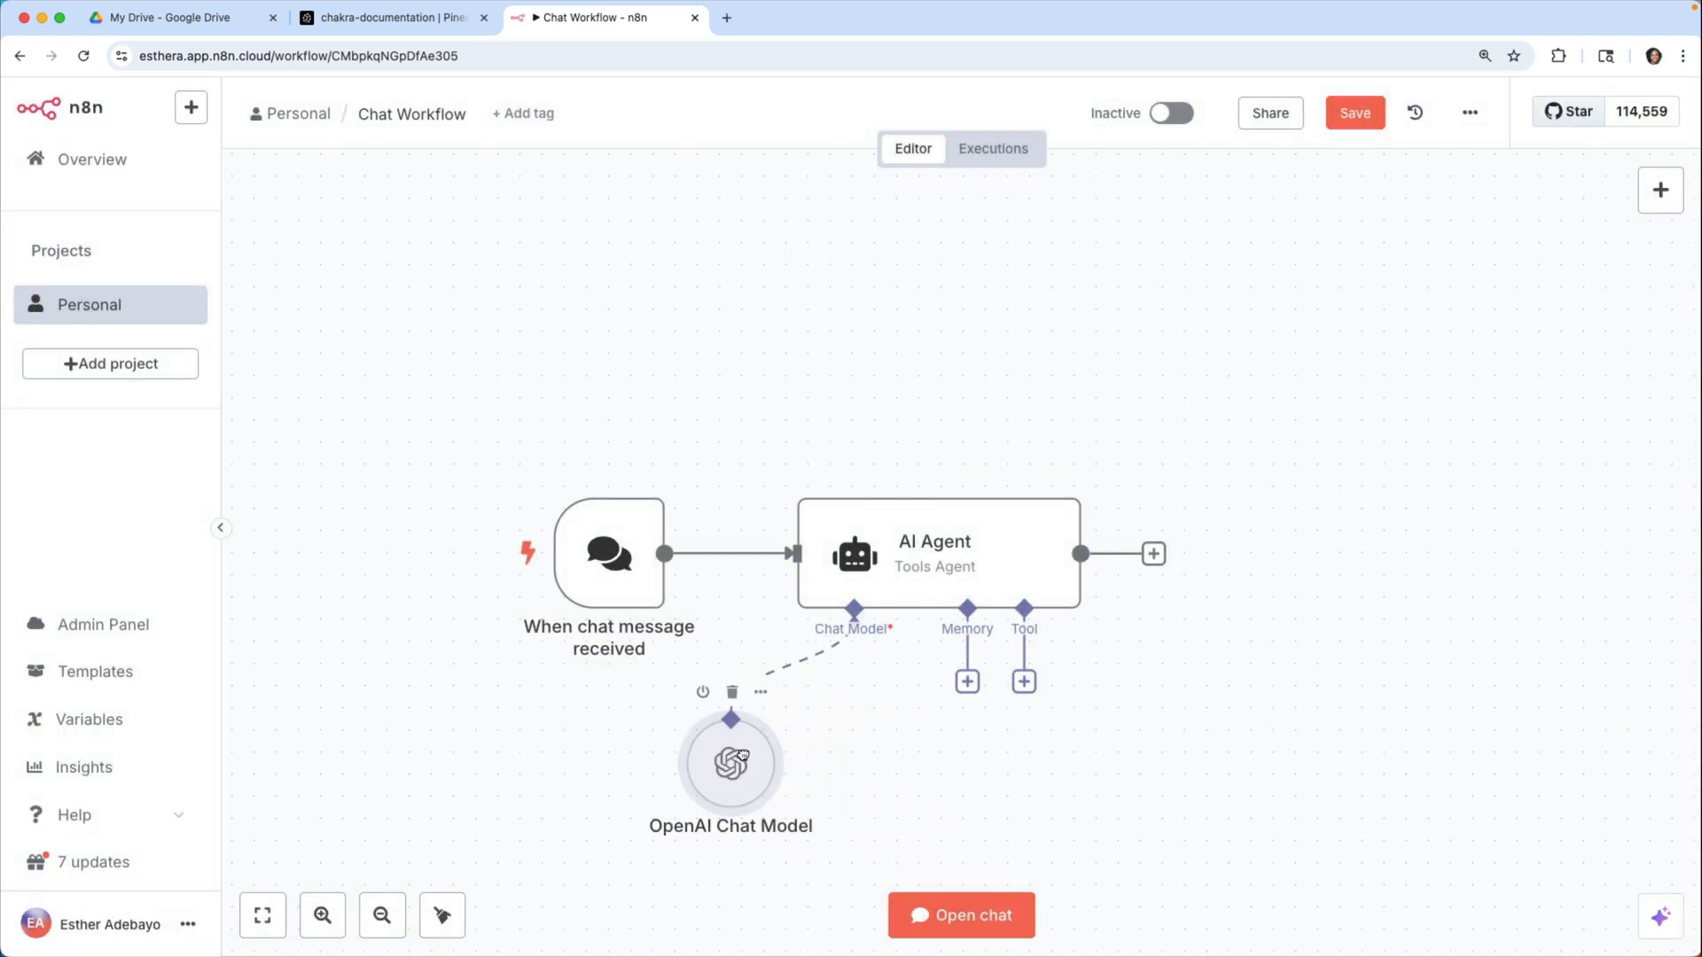
- Attach a Simple Memory with its default settings to the AI Agent's memory input and return to the canvas
{"action": "left_click", "coordinate": [968, 683]}
{"action": "left_click", "coordinate": [1400, 360]}
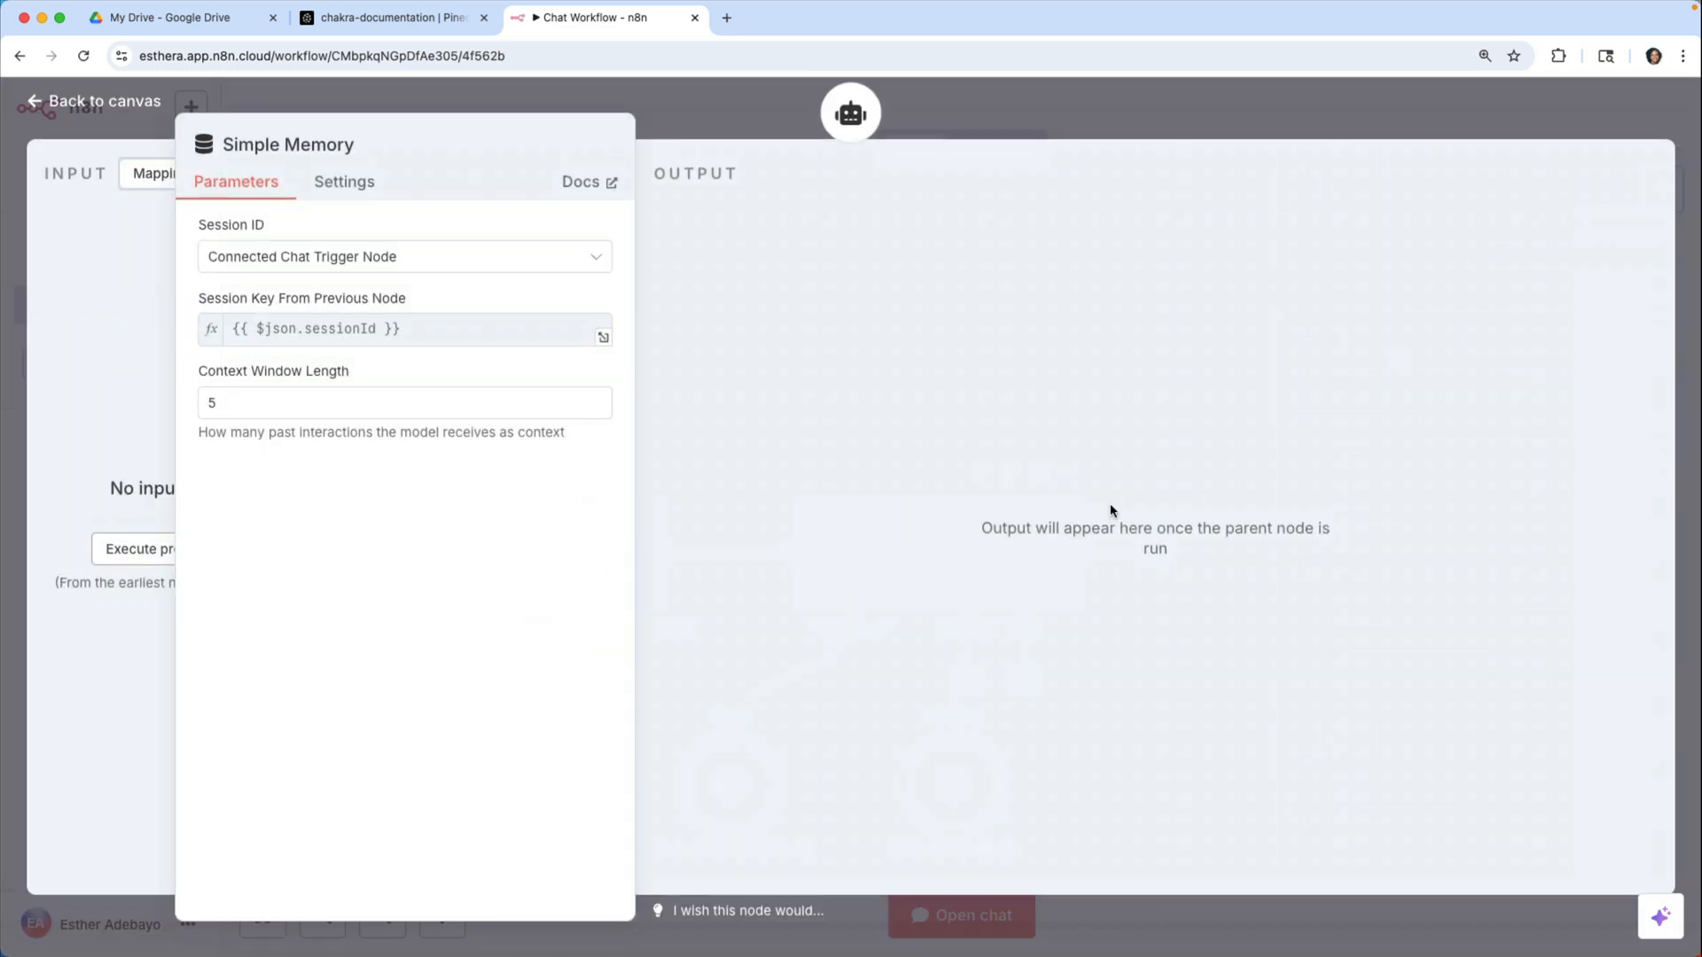
{"action": "left_click", "coordinate": [940, 125]}
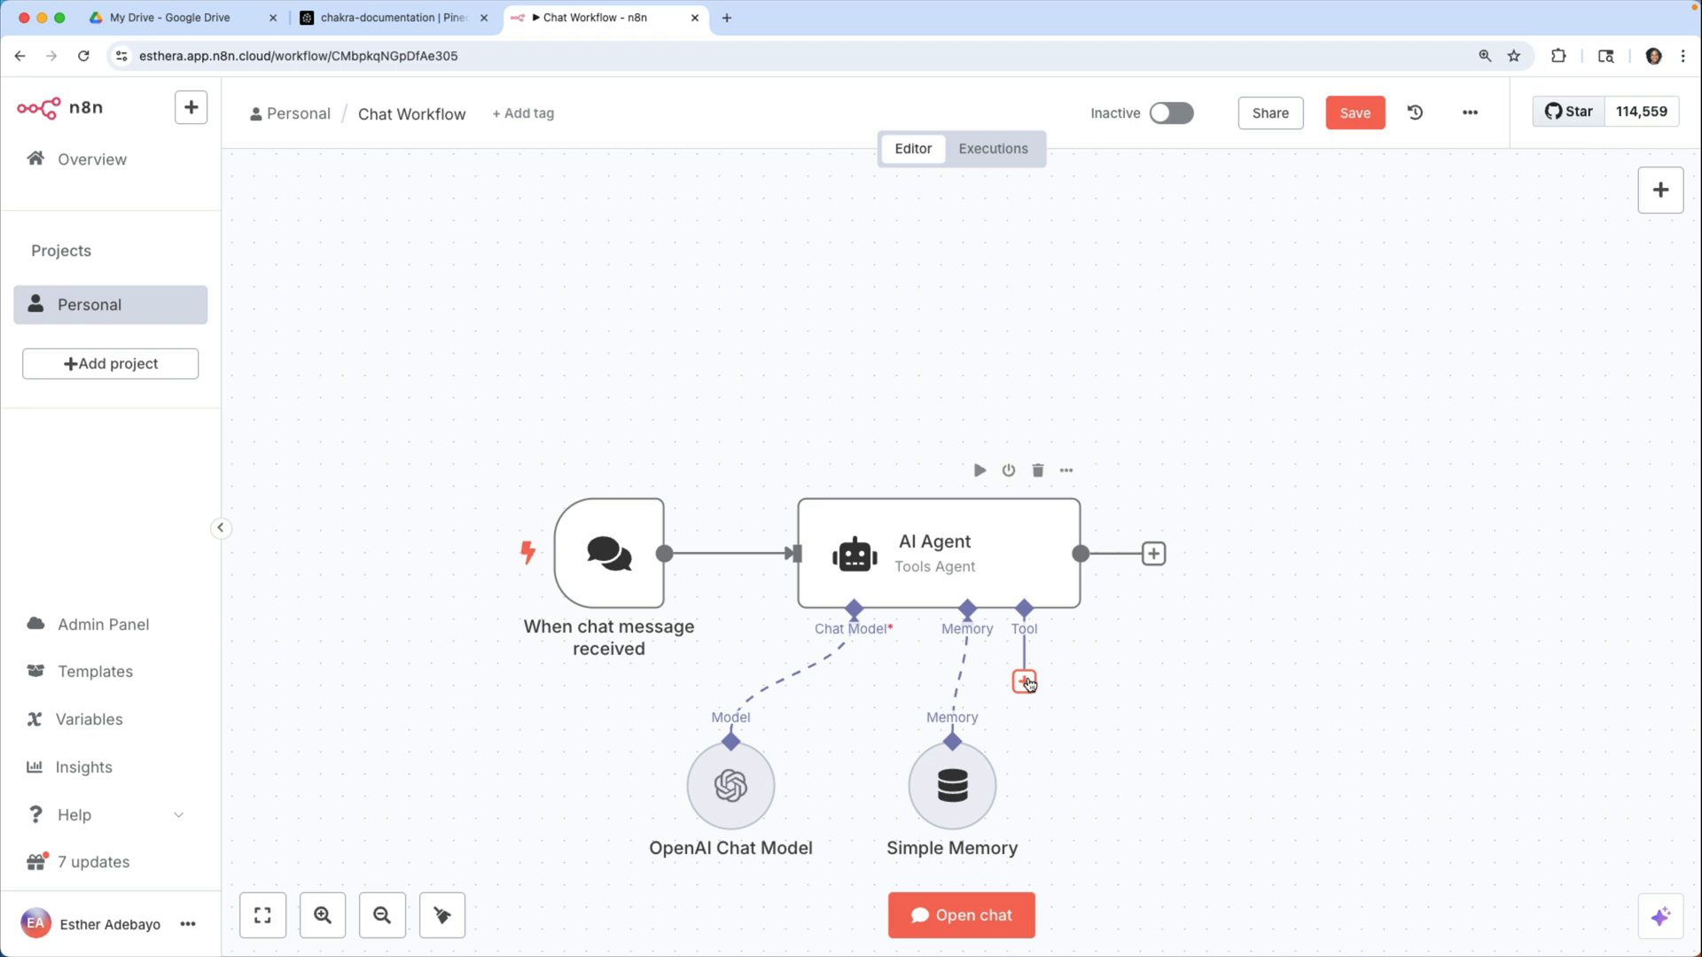
- Attach a Pinecone Vector Store to the AI Agent as a tool
{"action": "left_click", "coordinate": [1025, 682]}
{"action": "type", "text": "pie"}
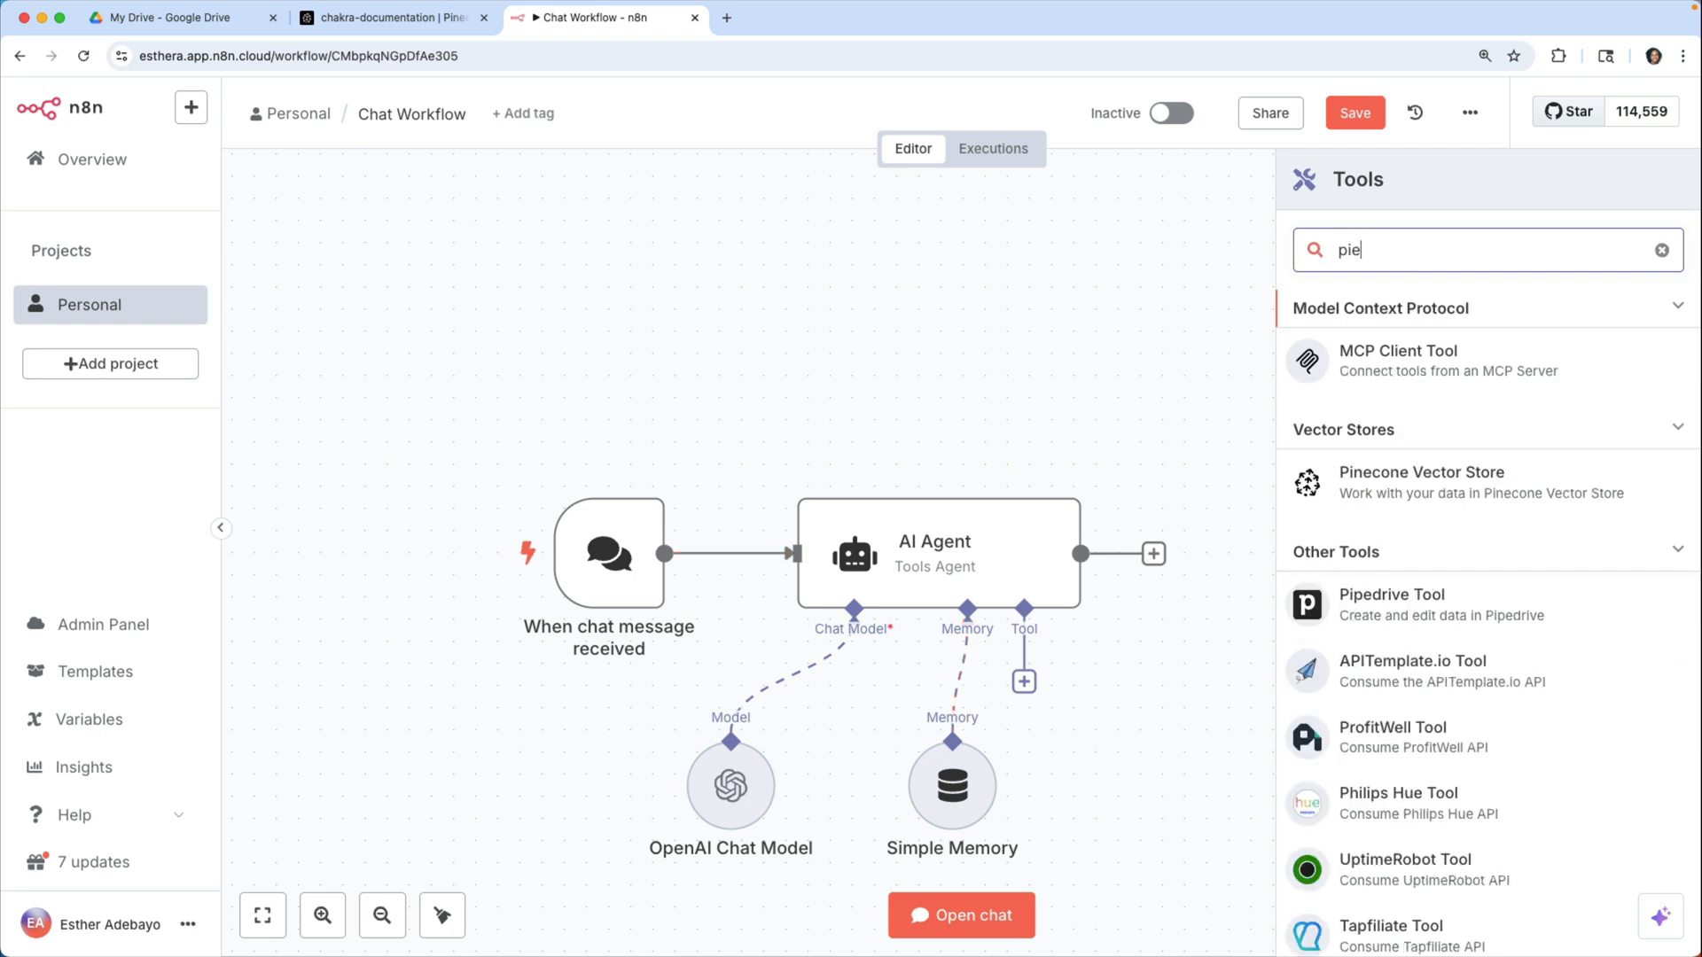
{"action": "key", "text": "BackSpace"}
{"action": "type", "text": "ne"}
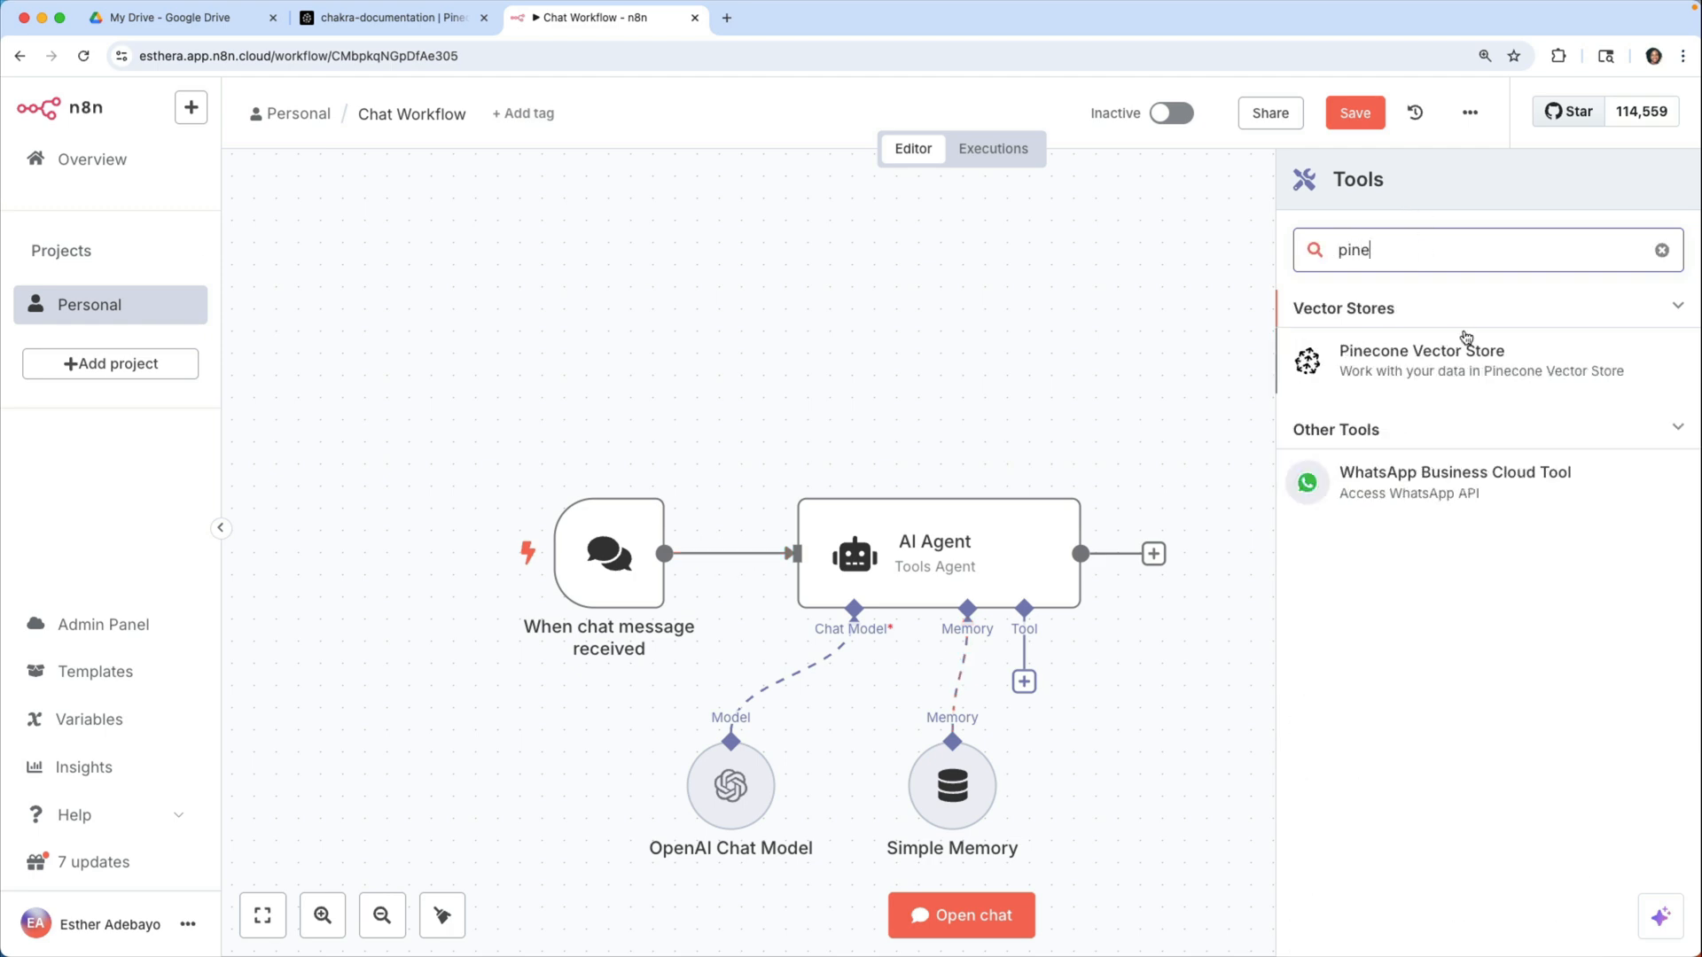
{"action": "left_click", "coordinate": [1472, 359]}
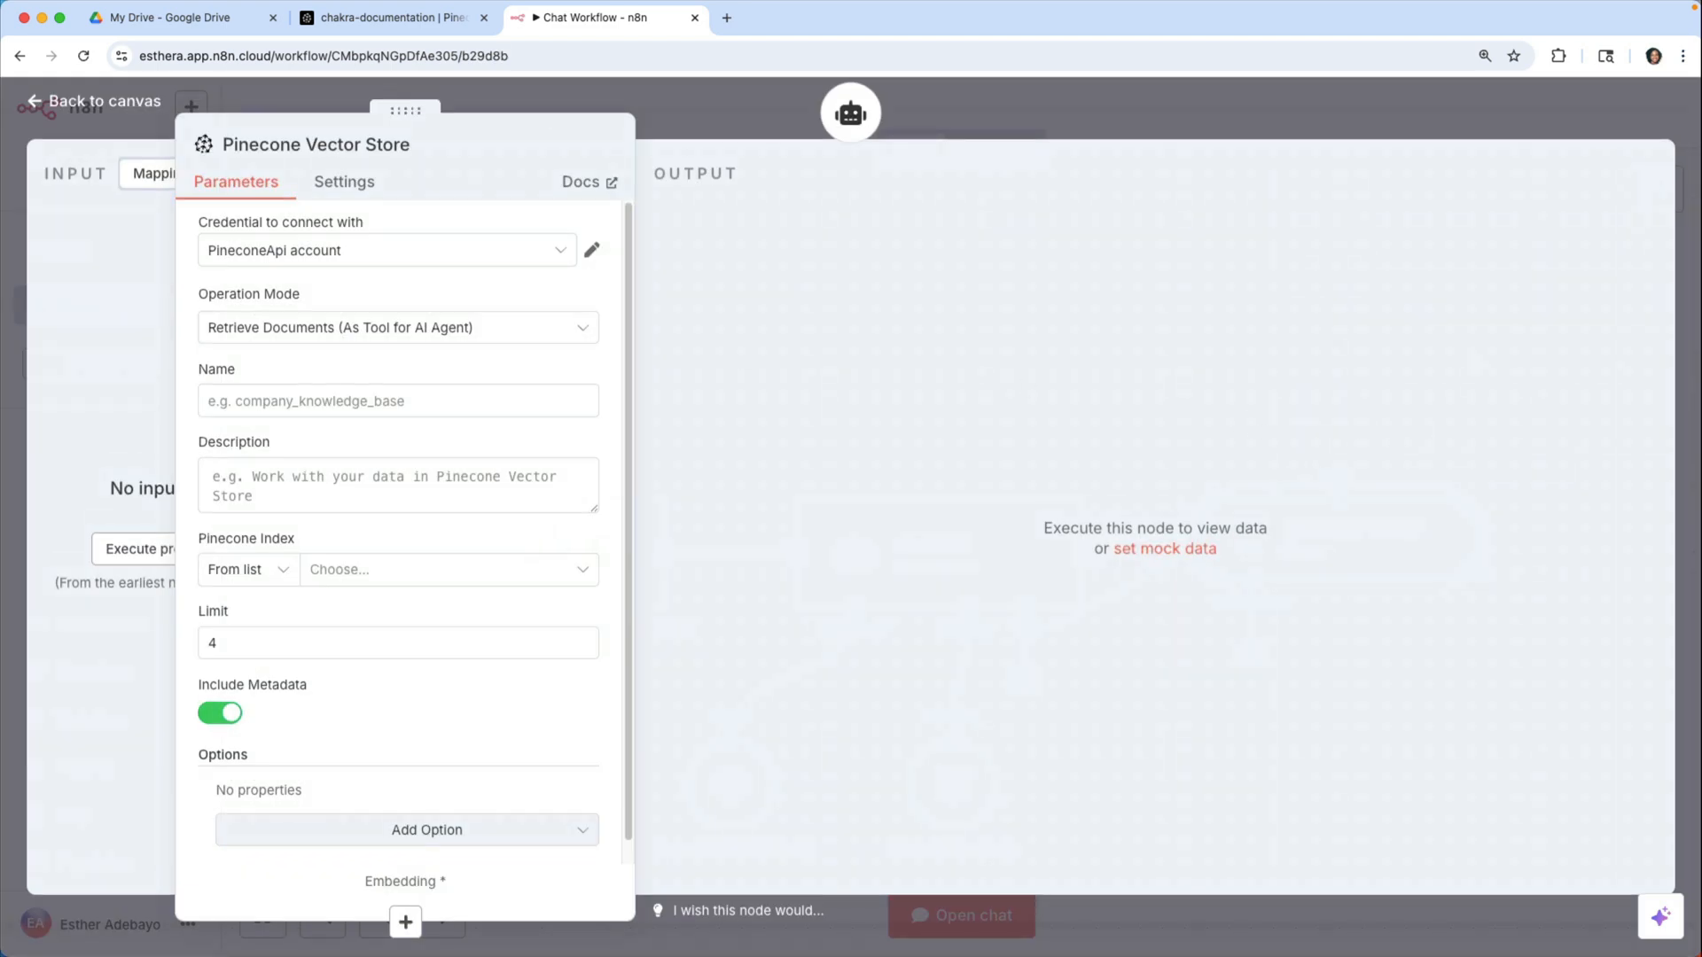
- Name the vector store tool chakraDocumentation and describe it as "Use this to get information from the Chakra UI migration docs"
{"action": "left_click", "coordinate": [217, 402]}
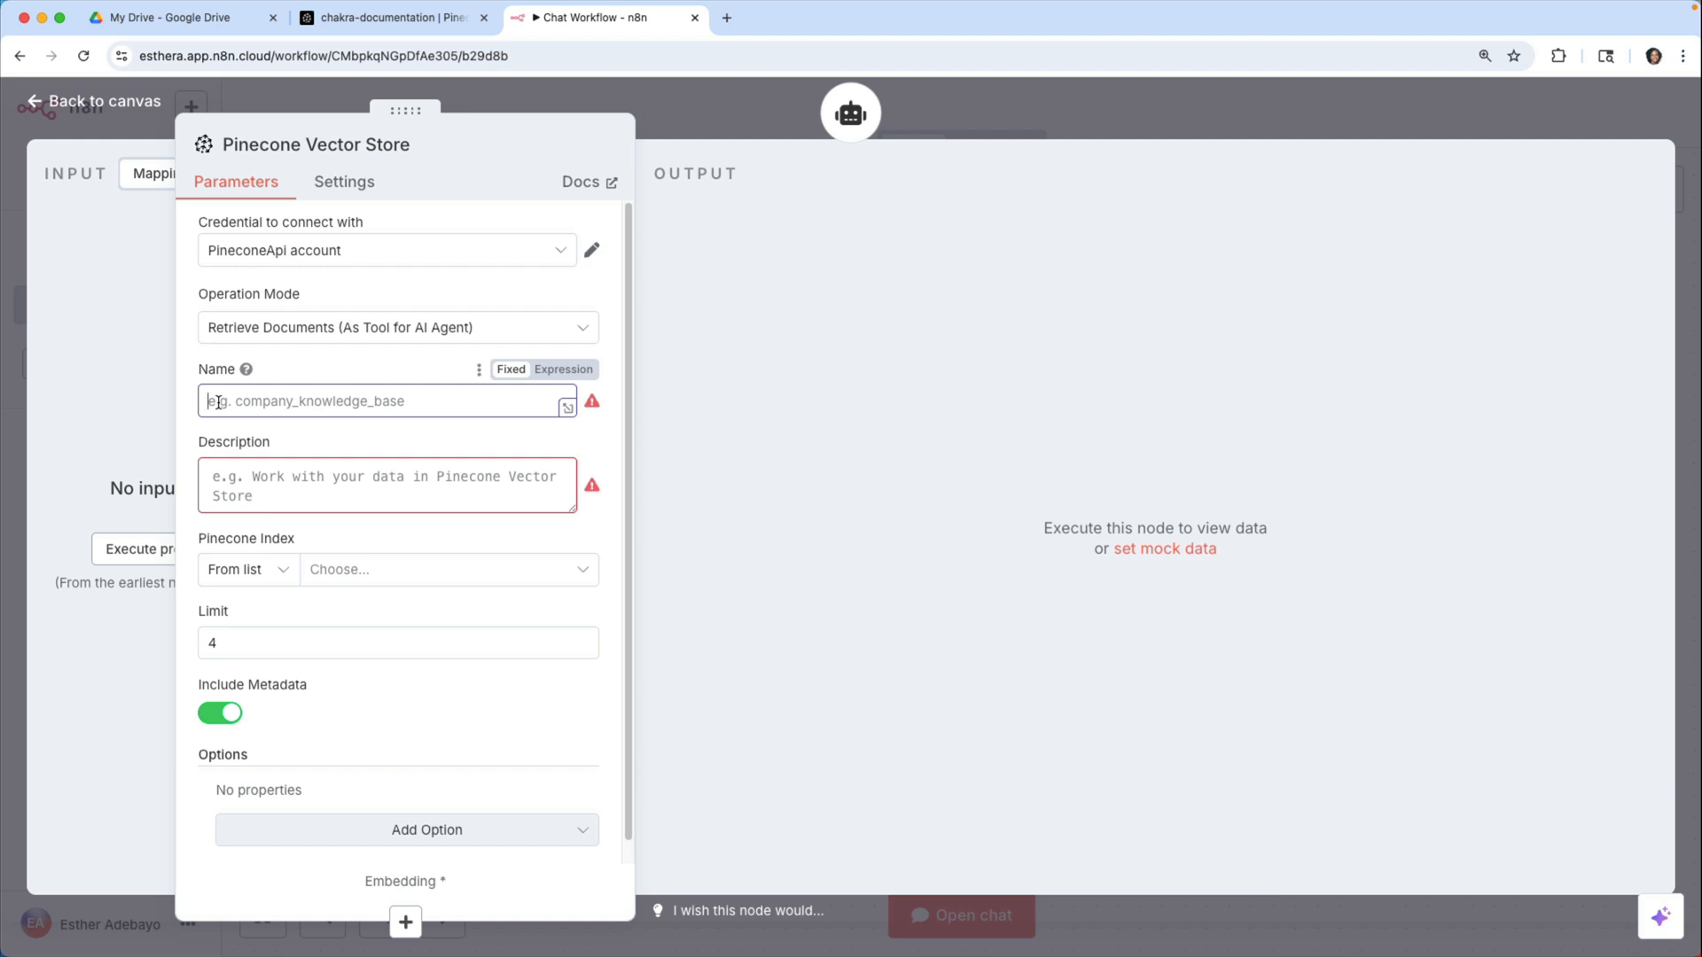
{"action": "type", "text": "chakraDocumentation"}
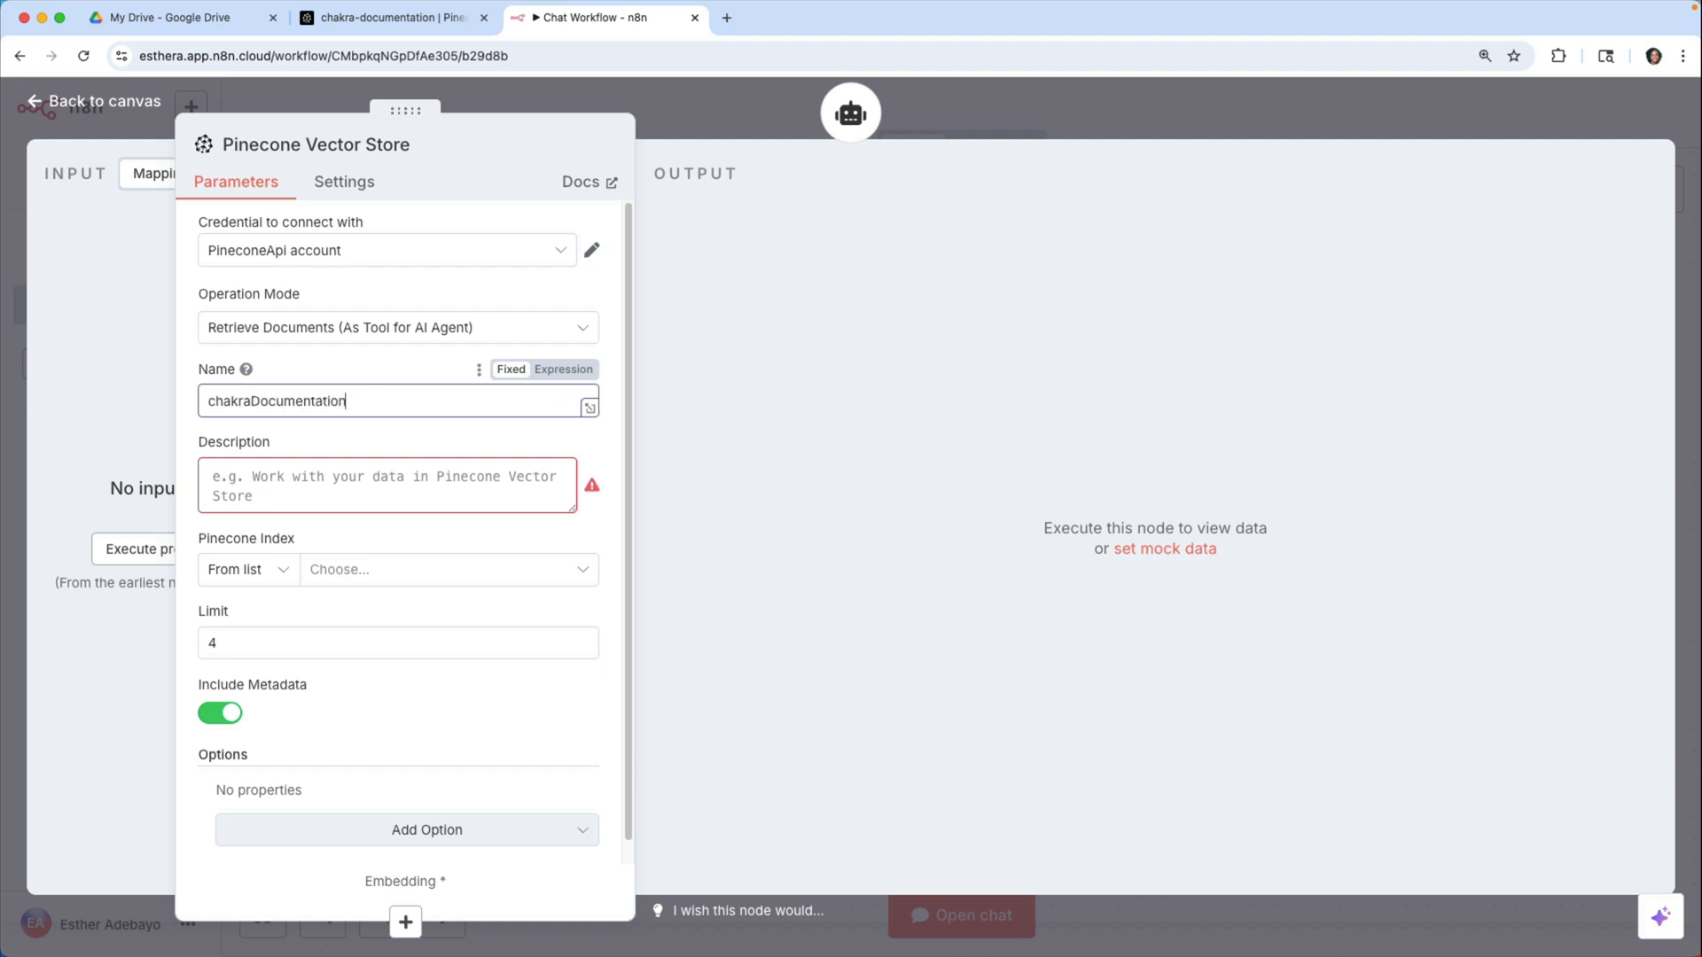
{"action": "left_click", "coordinate": [222, 490]}
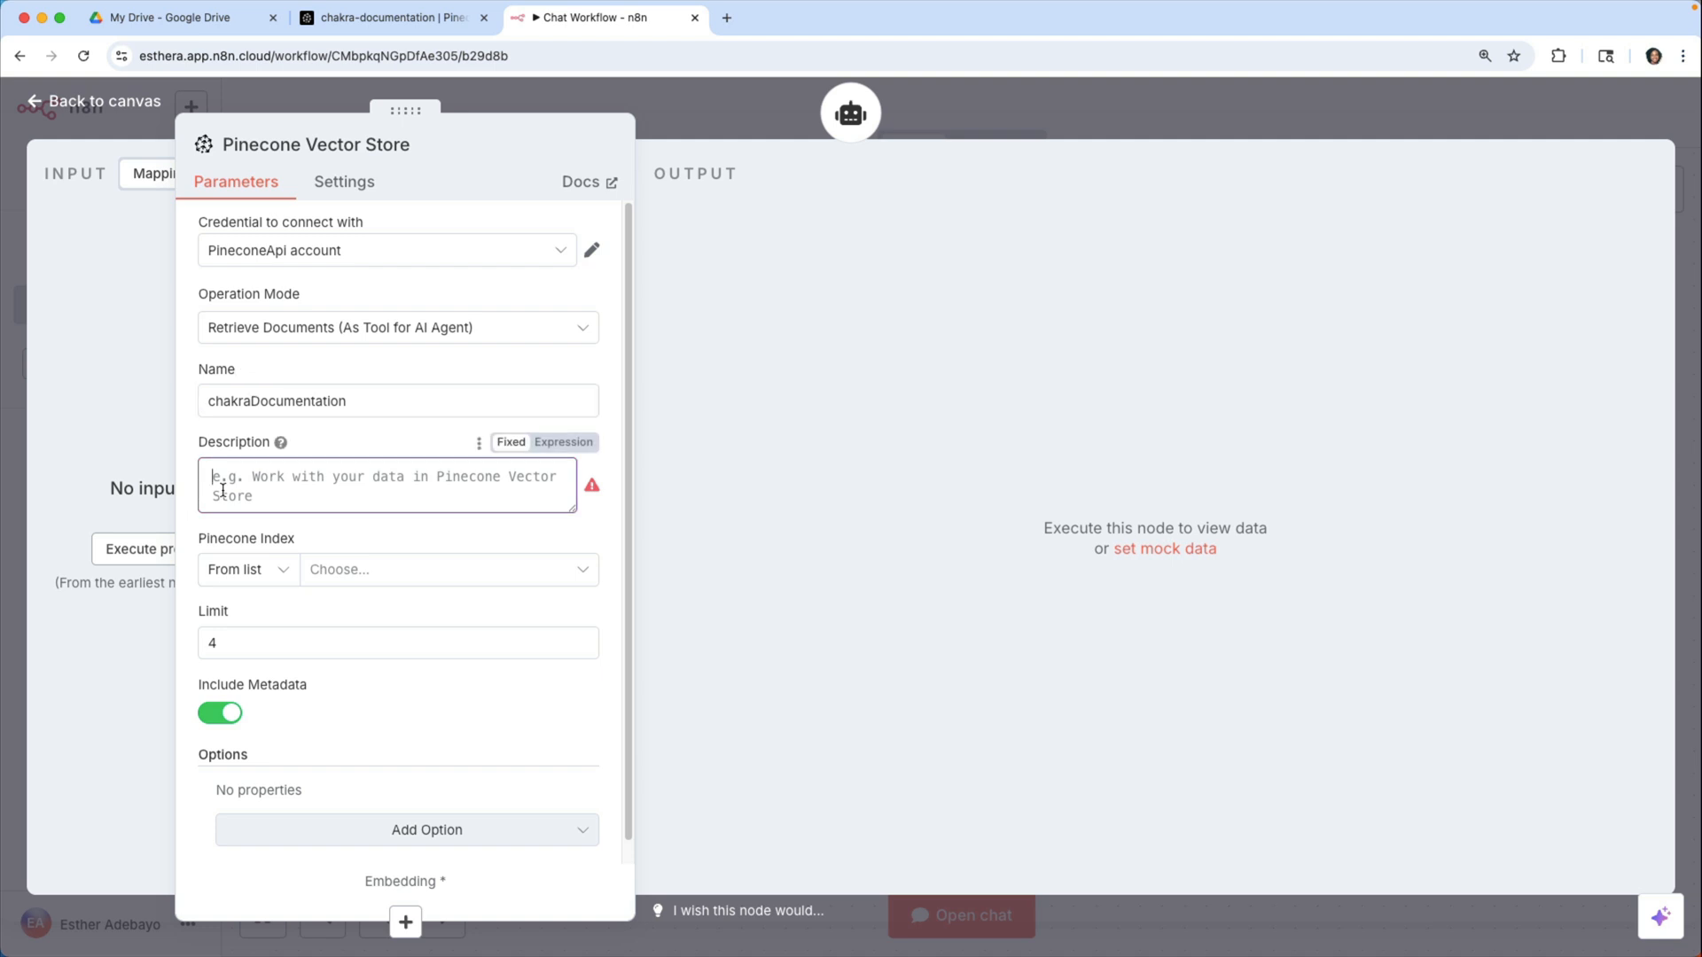
{"action": "type", "text": "USe"}
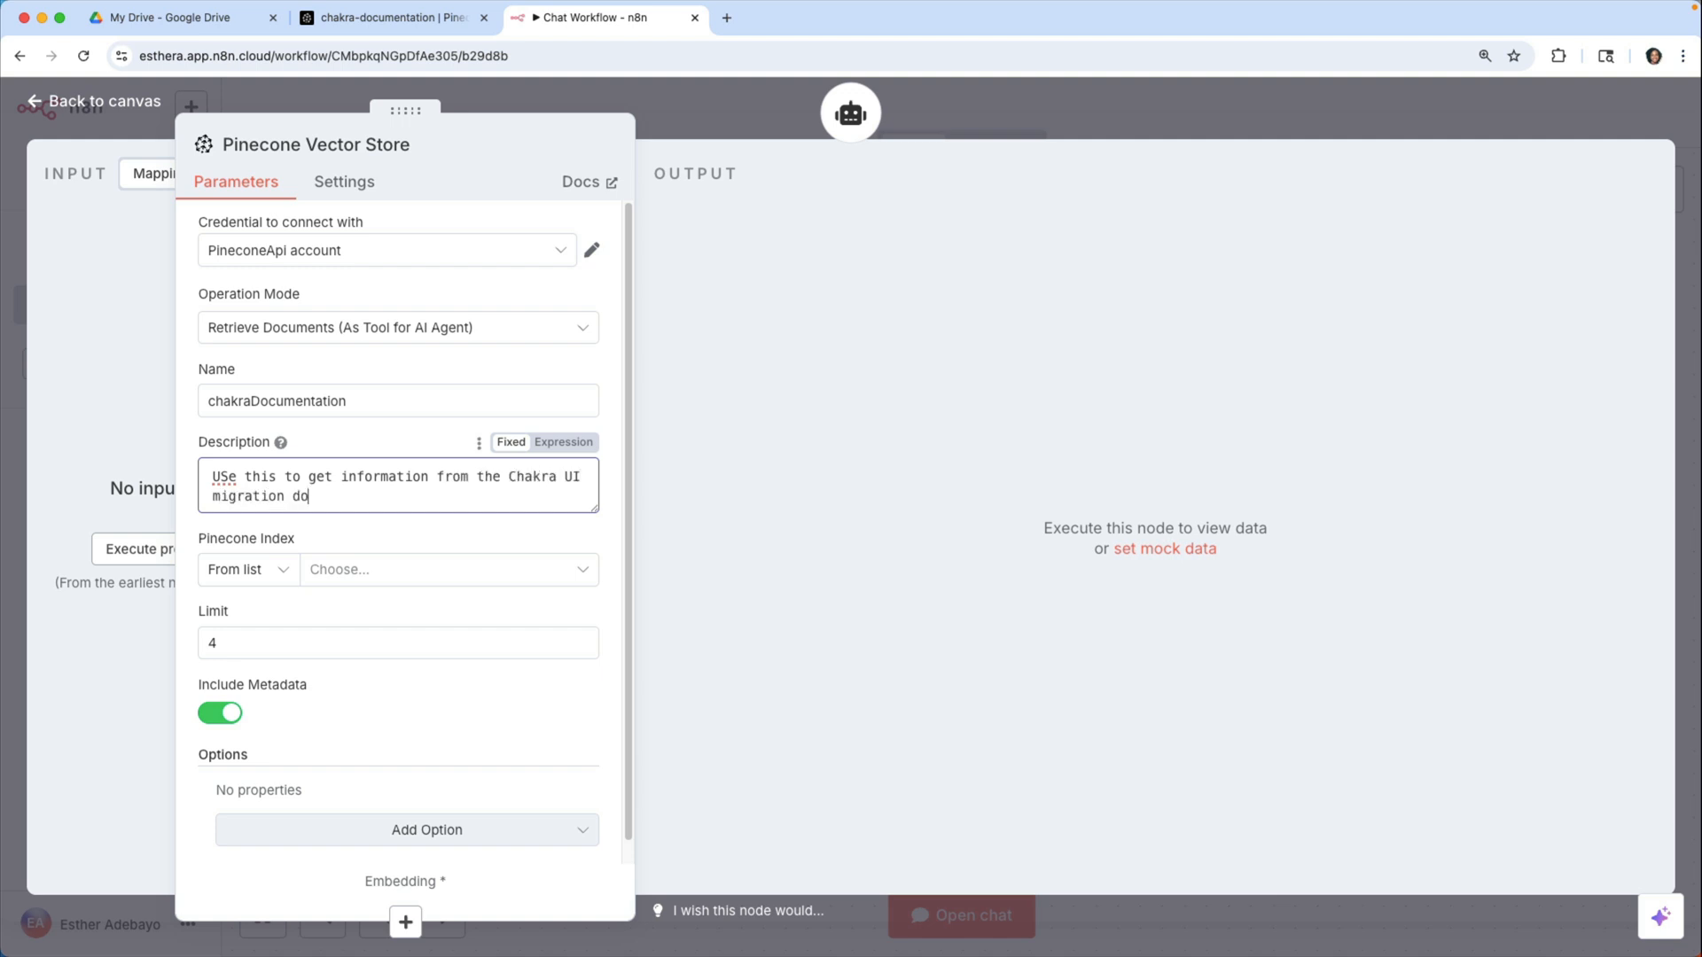
{"action": "left_click", "coordinate": [223, 478]}
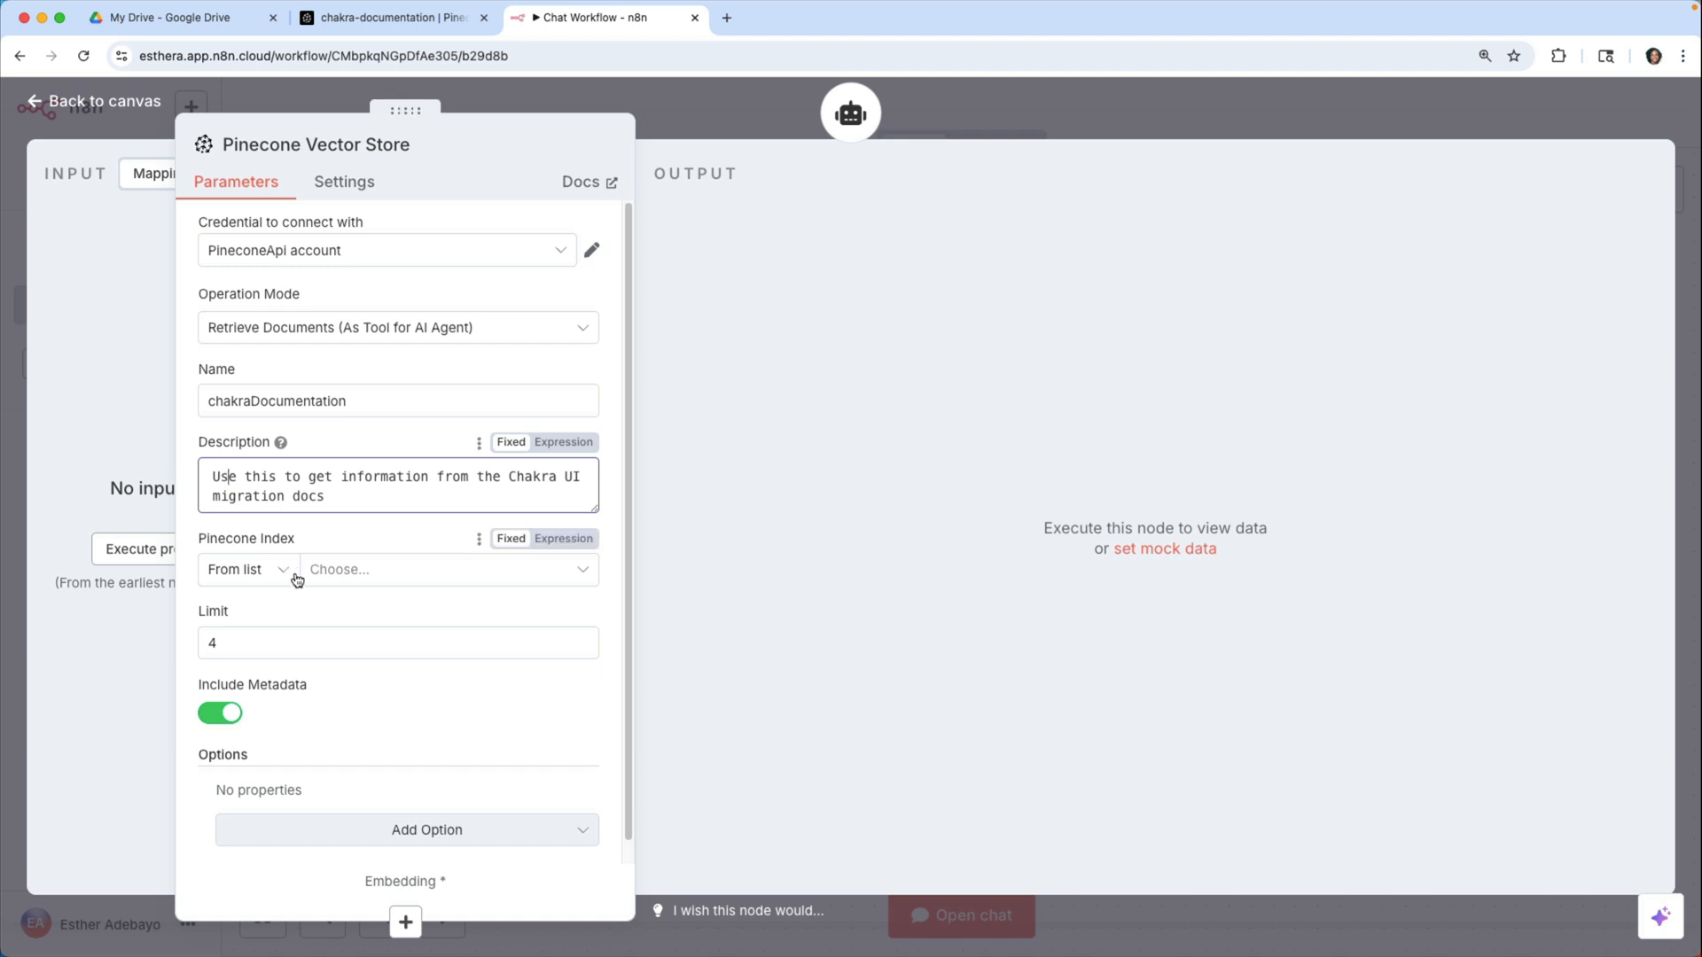
{"action": "key", "text": "Delete"}
{"action": "type", "text": "s"}
- Set the Pinecone index to chakra-documentation, add the Pinecone Namespace "Chakra UI Migration Documentation", and return to the canvas
{"action": "left_click", "coordinate": [390, 581]}
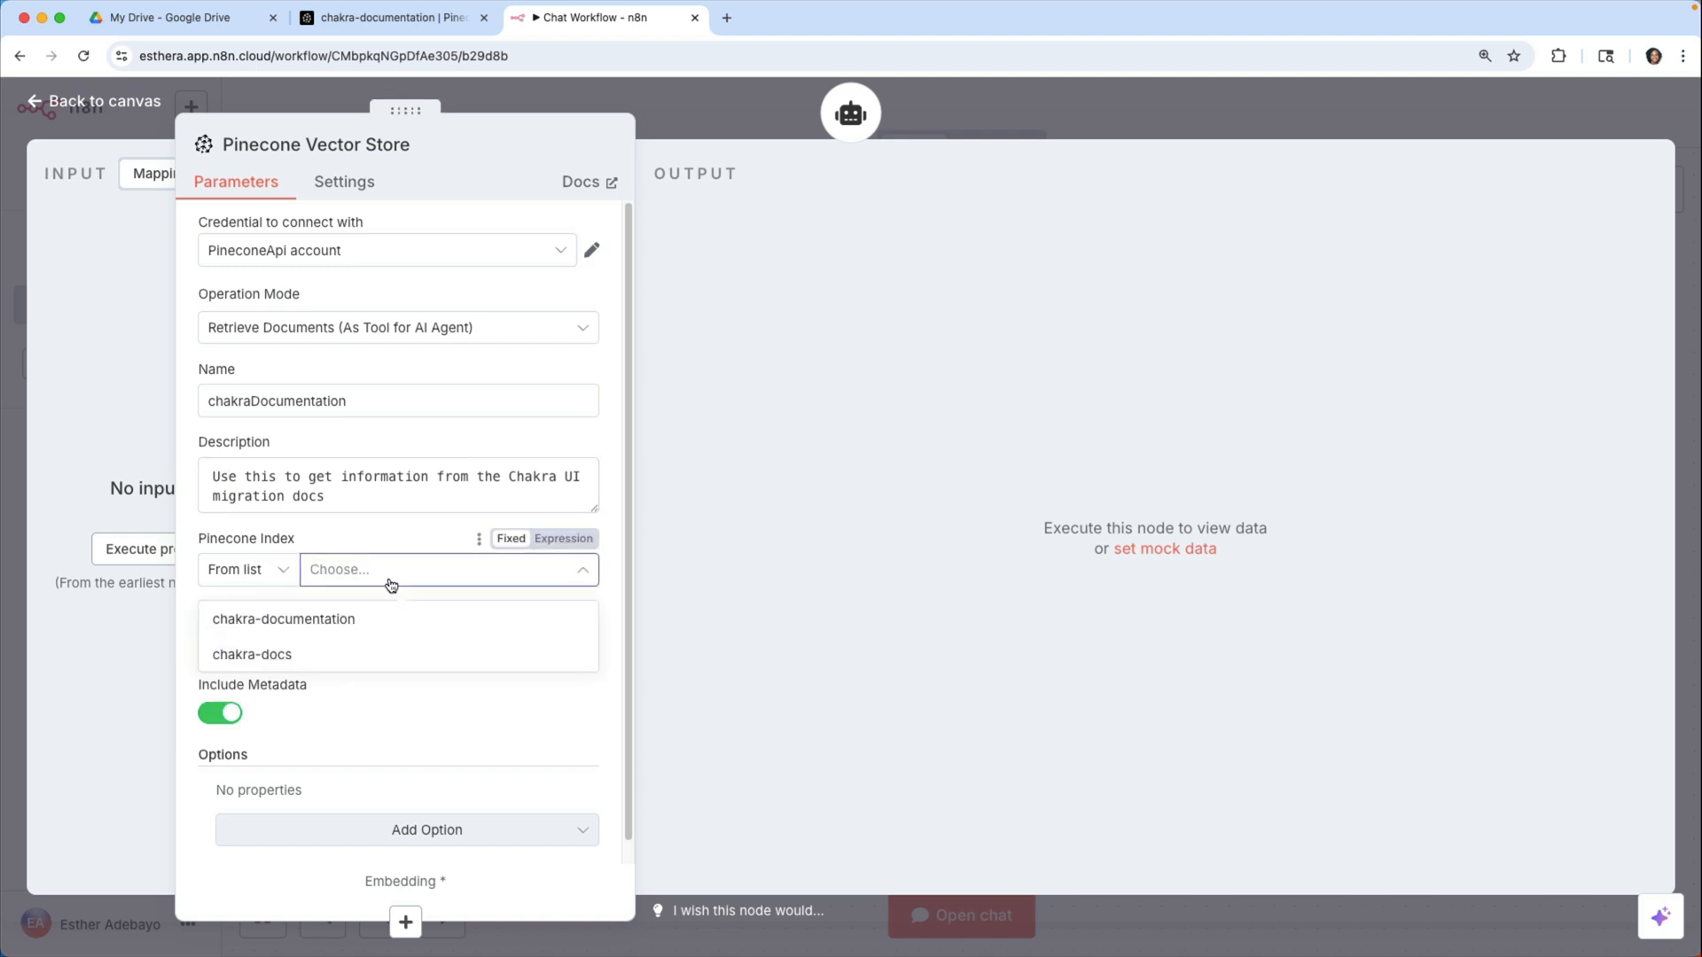
{"action": "left_click", "coordinate": [412, 619]}
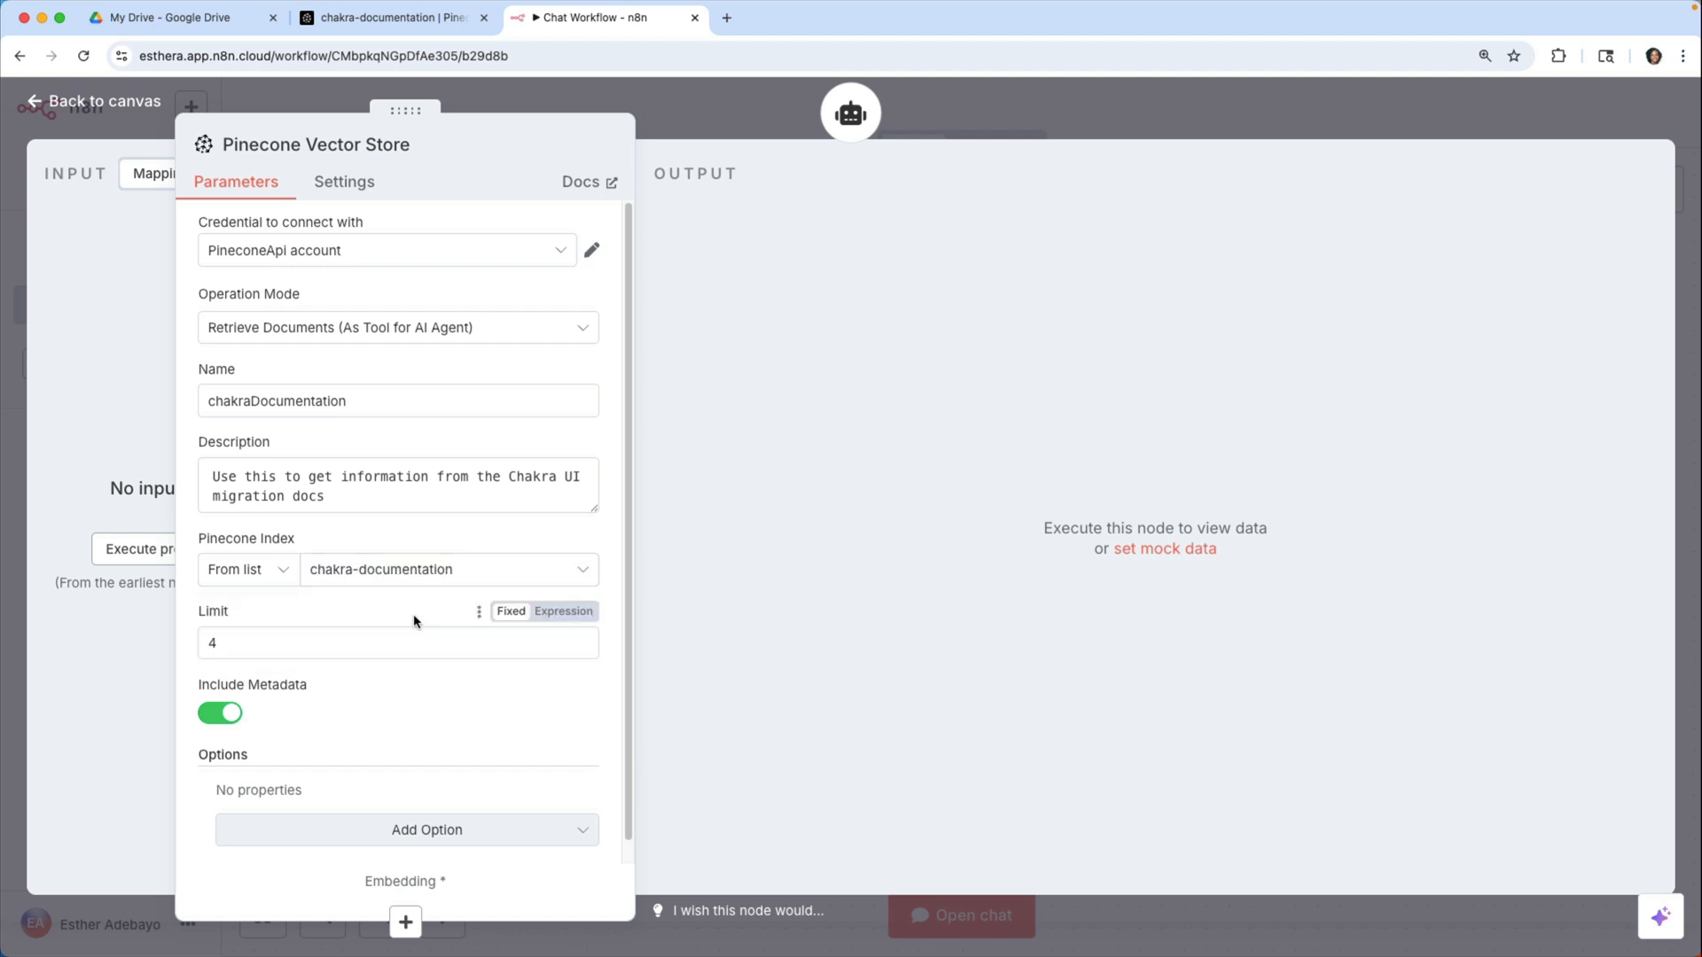
{"action": "left_click", "coordinate": [457, 830]}
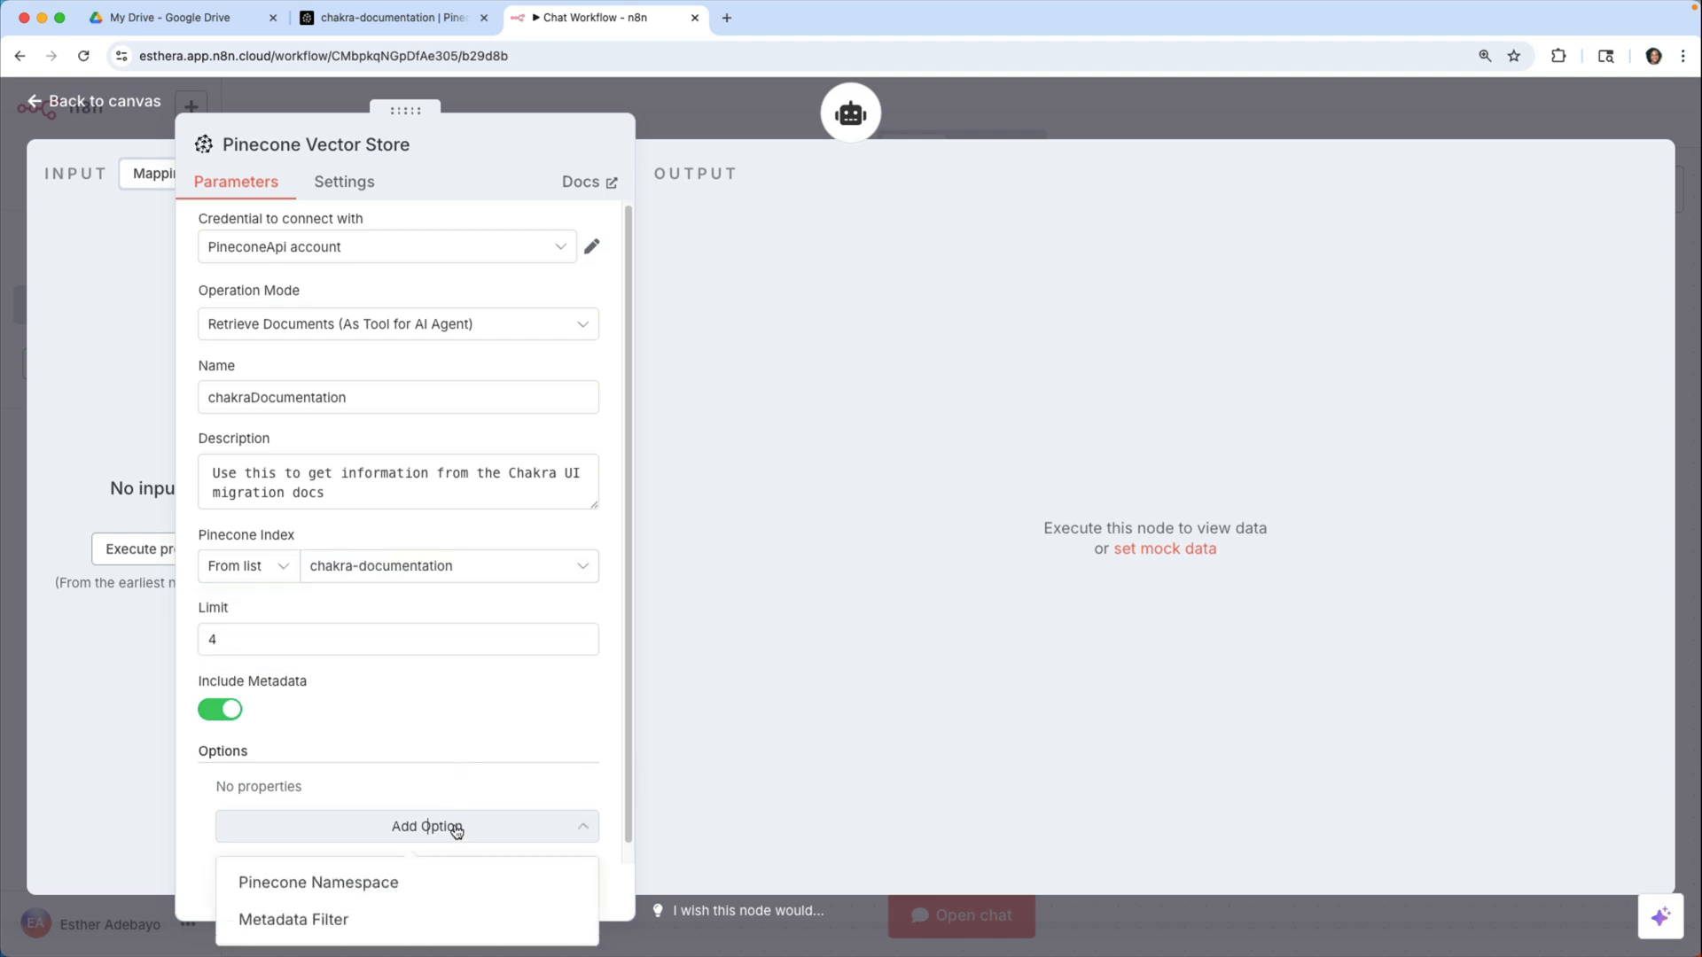
{"action": "left_click", "coordinate": [344, 883]}
{"action": "left_click", "coordinate": [323, 828]}
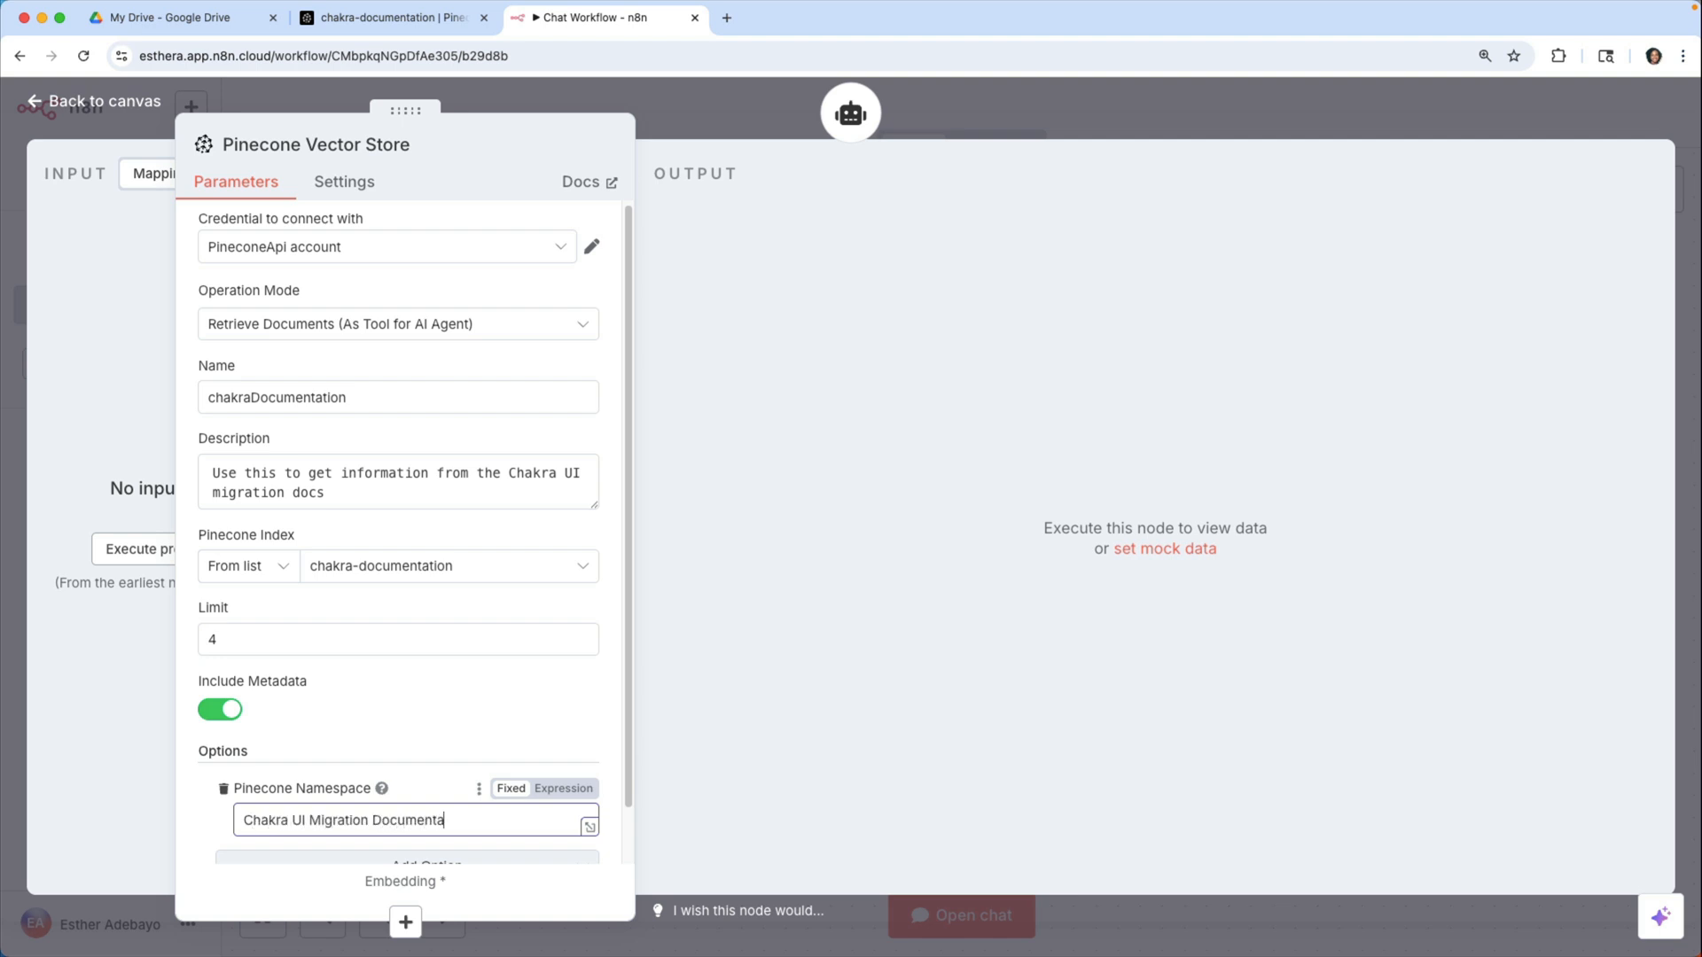
{"action": "left_click", "coordinate": [618, 101]}
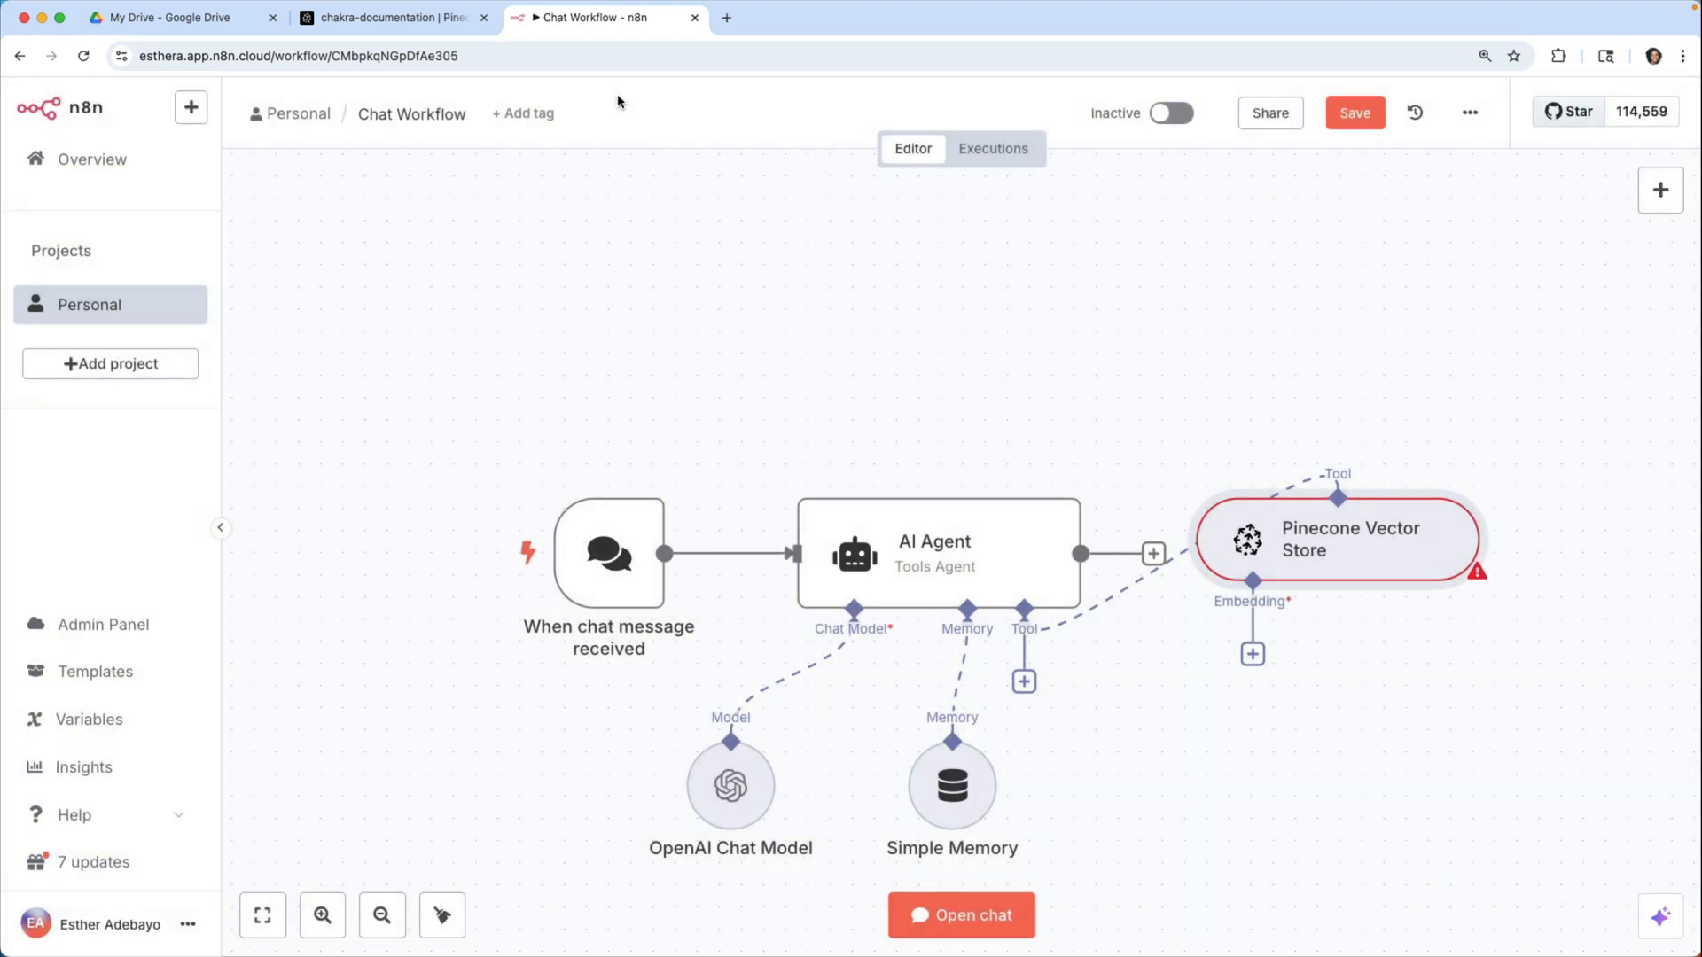
- Attach Embeddings OpenAI with the text-embedding-3-small model to the Pinecone Vector Store, arranging both nodes below and right of the AI Agent
{"action": "scroll", "coordinate": [1286, 424], "scroll_direction": "down", "scroll_amount": 3}
{"action": "left_click_drag", "start_coordinate": [1294, 416], "coordinate": [1382, 609]}
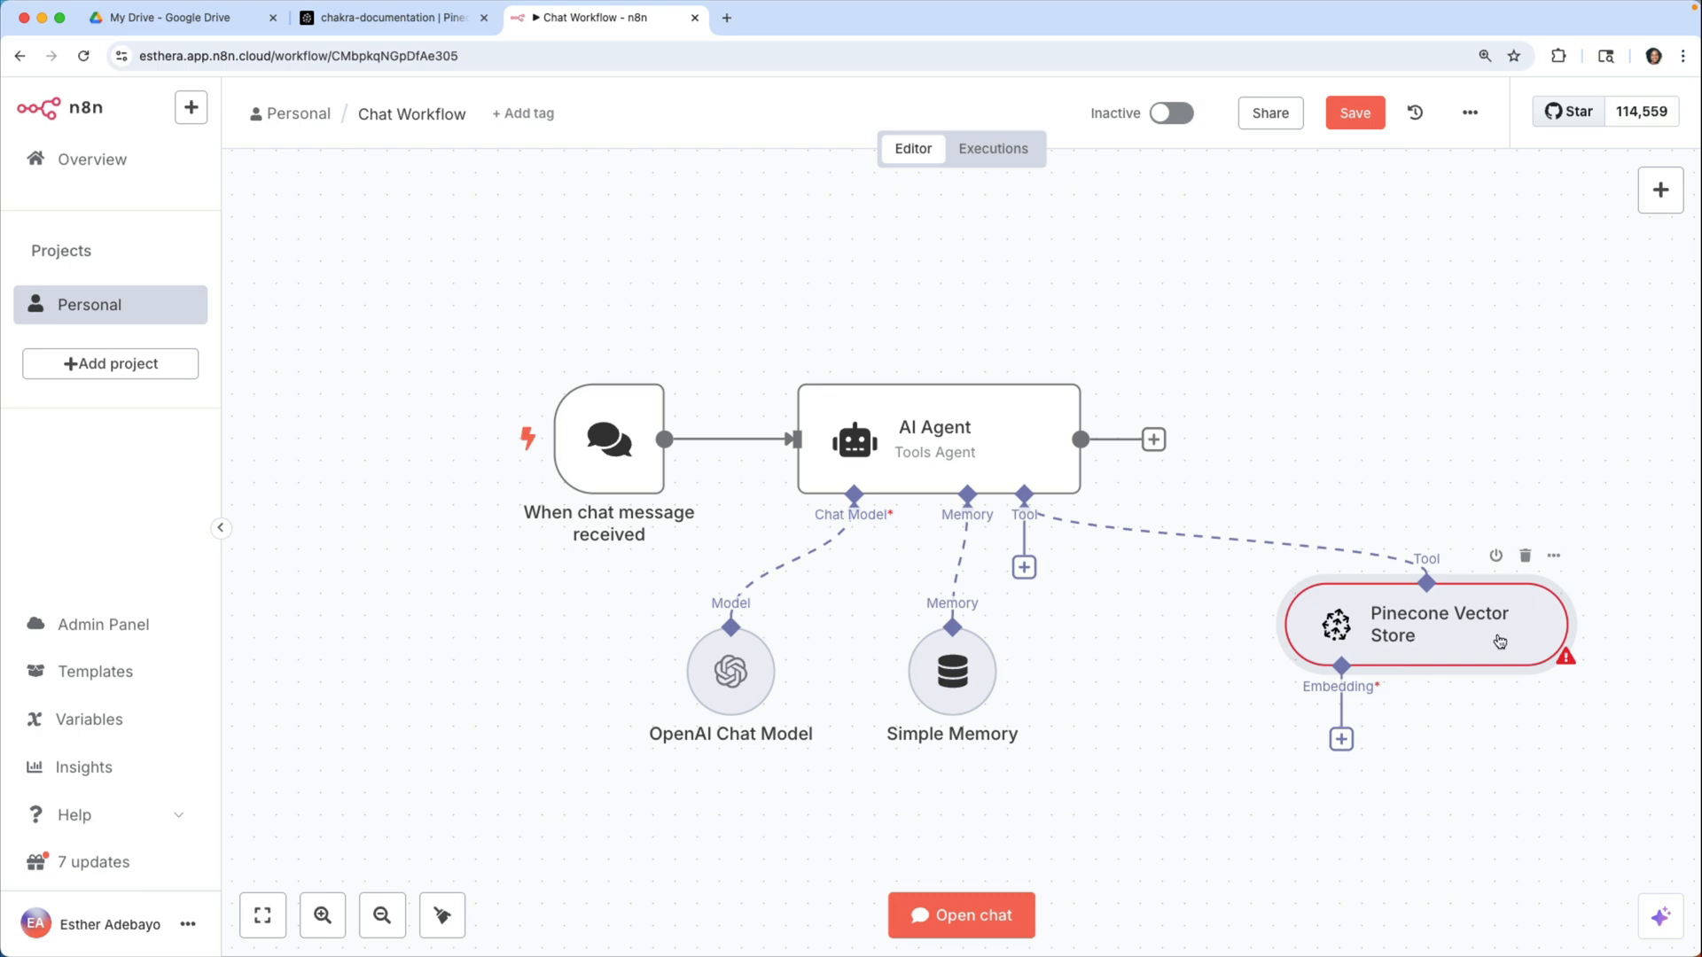
{"action": "left_click", "coordinate": [1342, 739]}
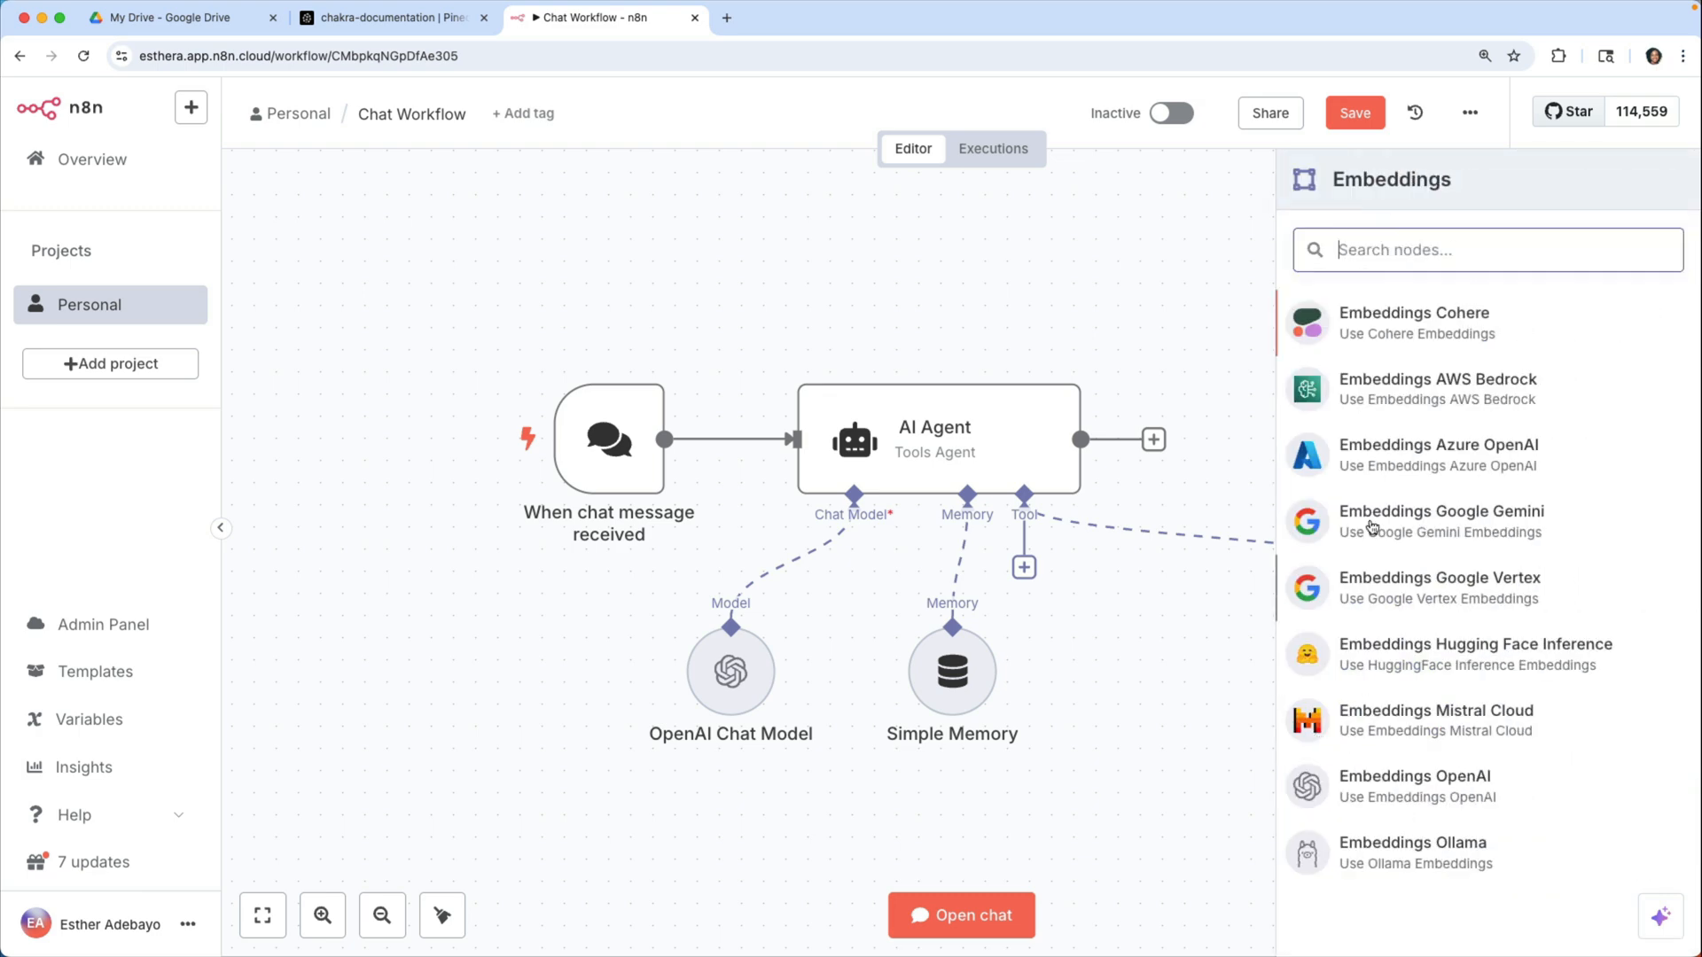
{"action": "type", "text": "ope"}
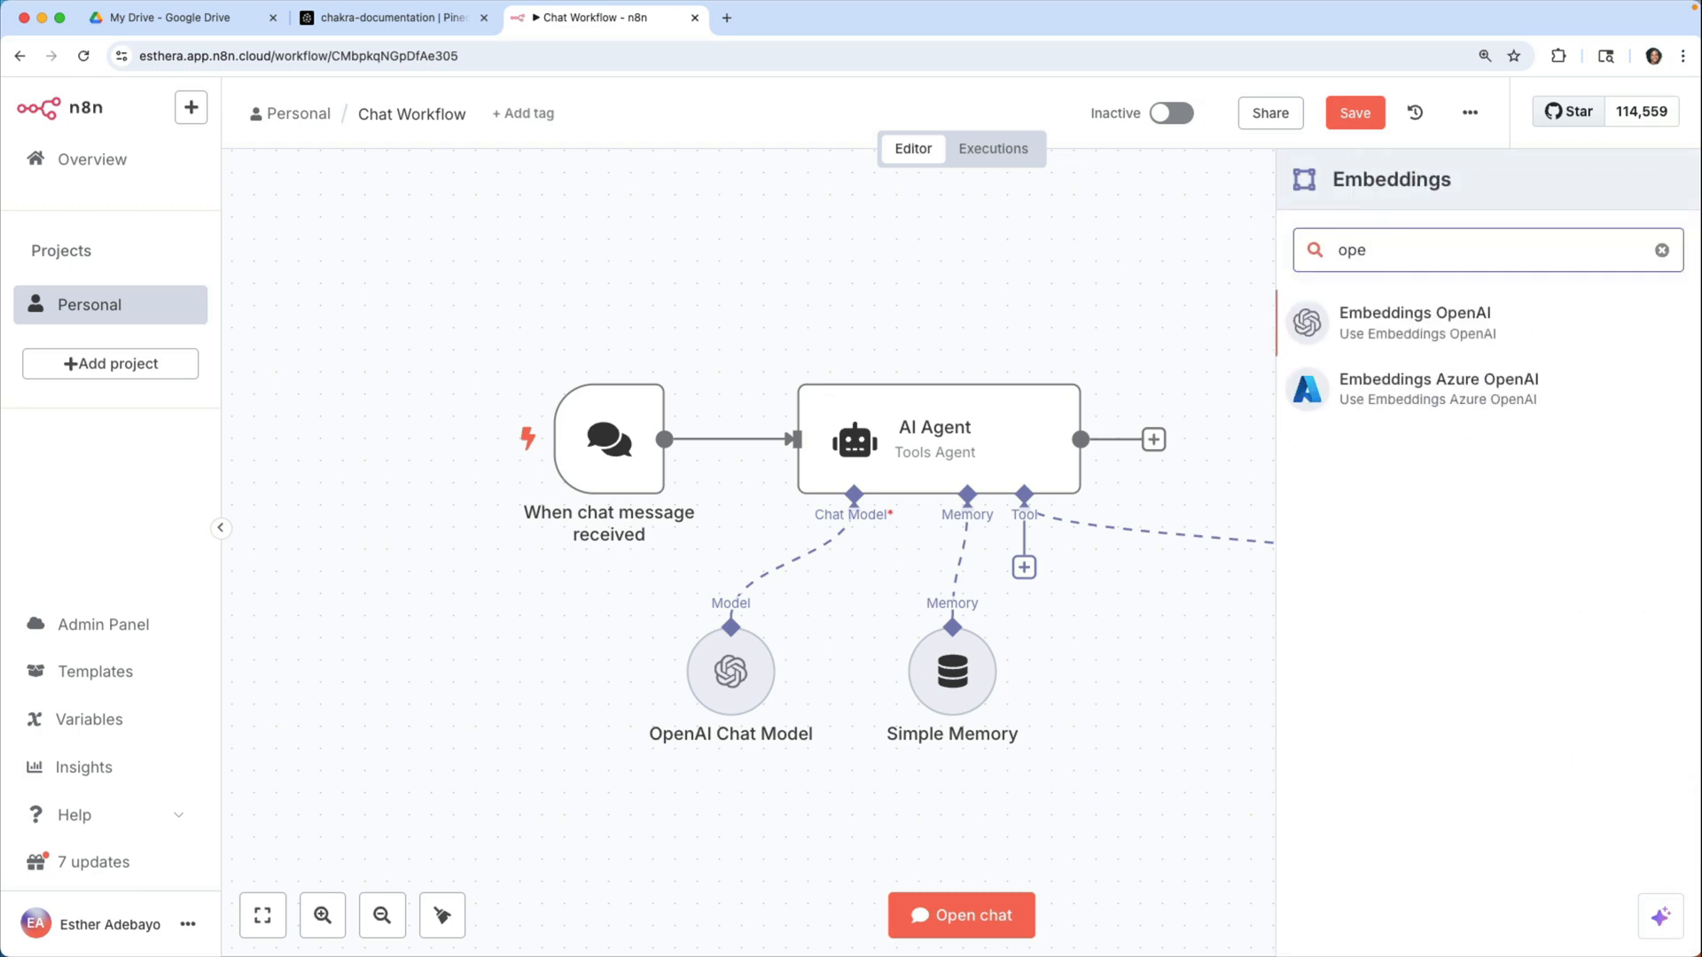
{"action": "left_click", "coordinate": [1472, 305]}
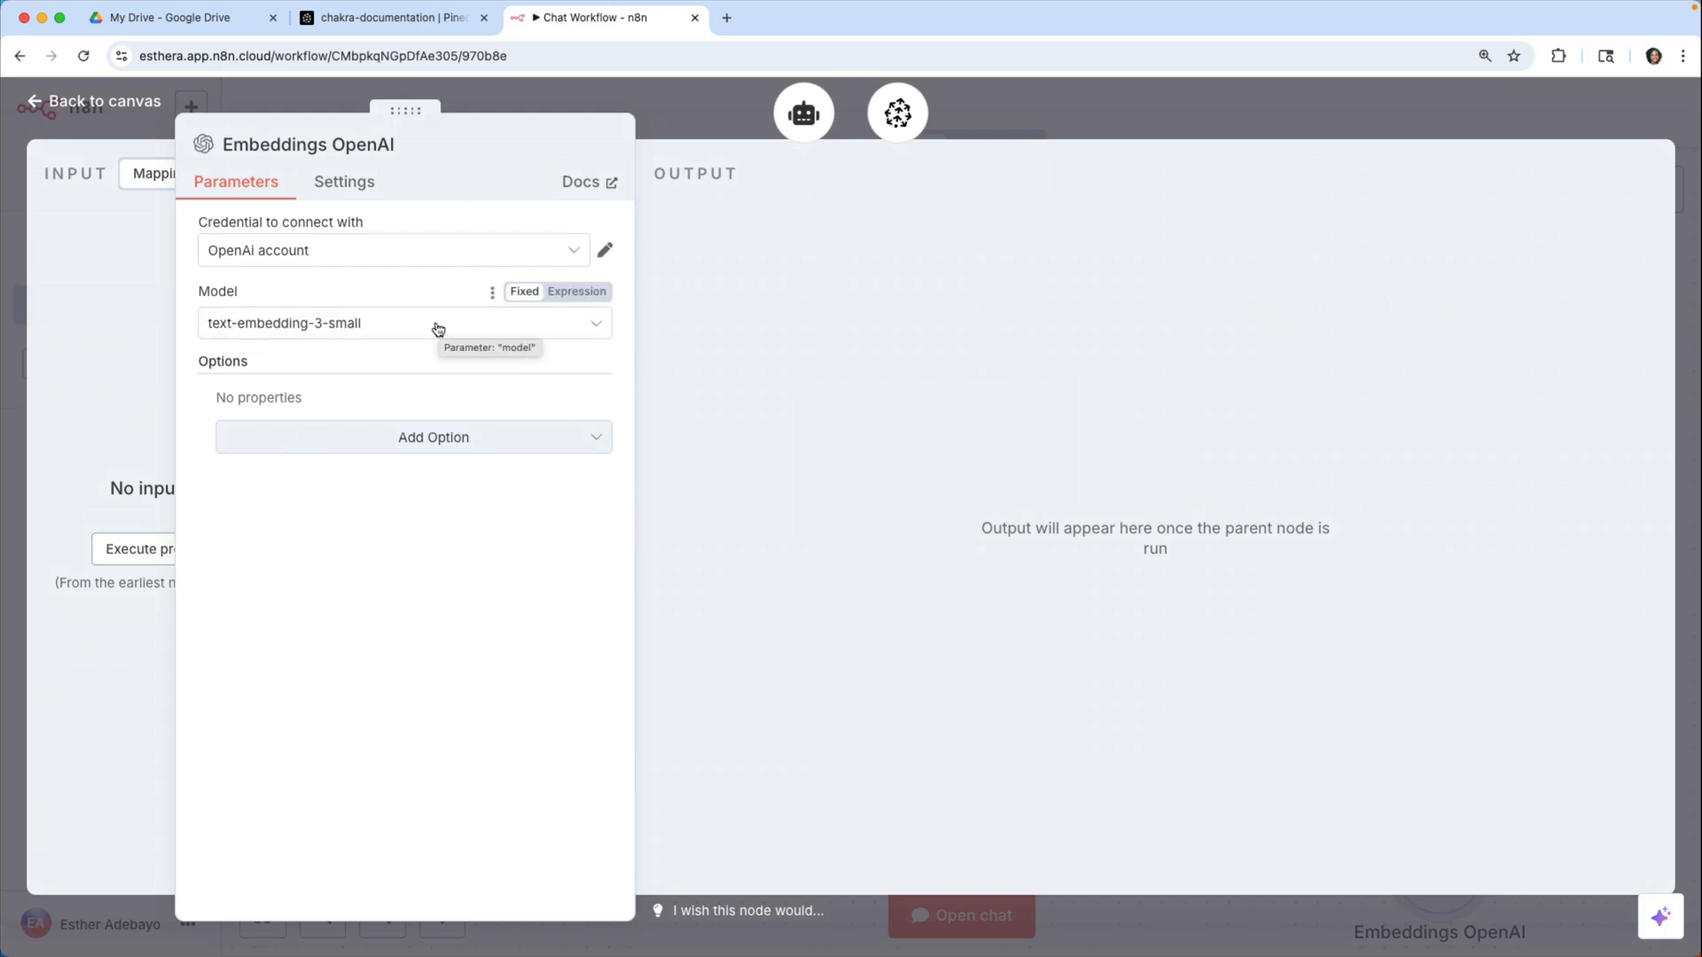
{"action": "left_click", "coordinate": [730, 117]}
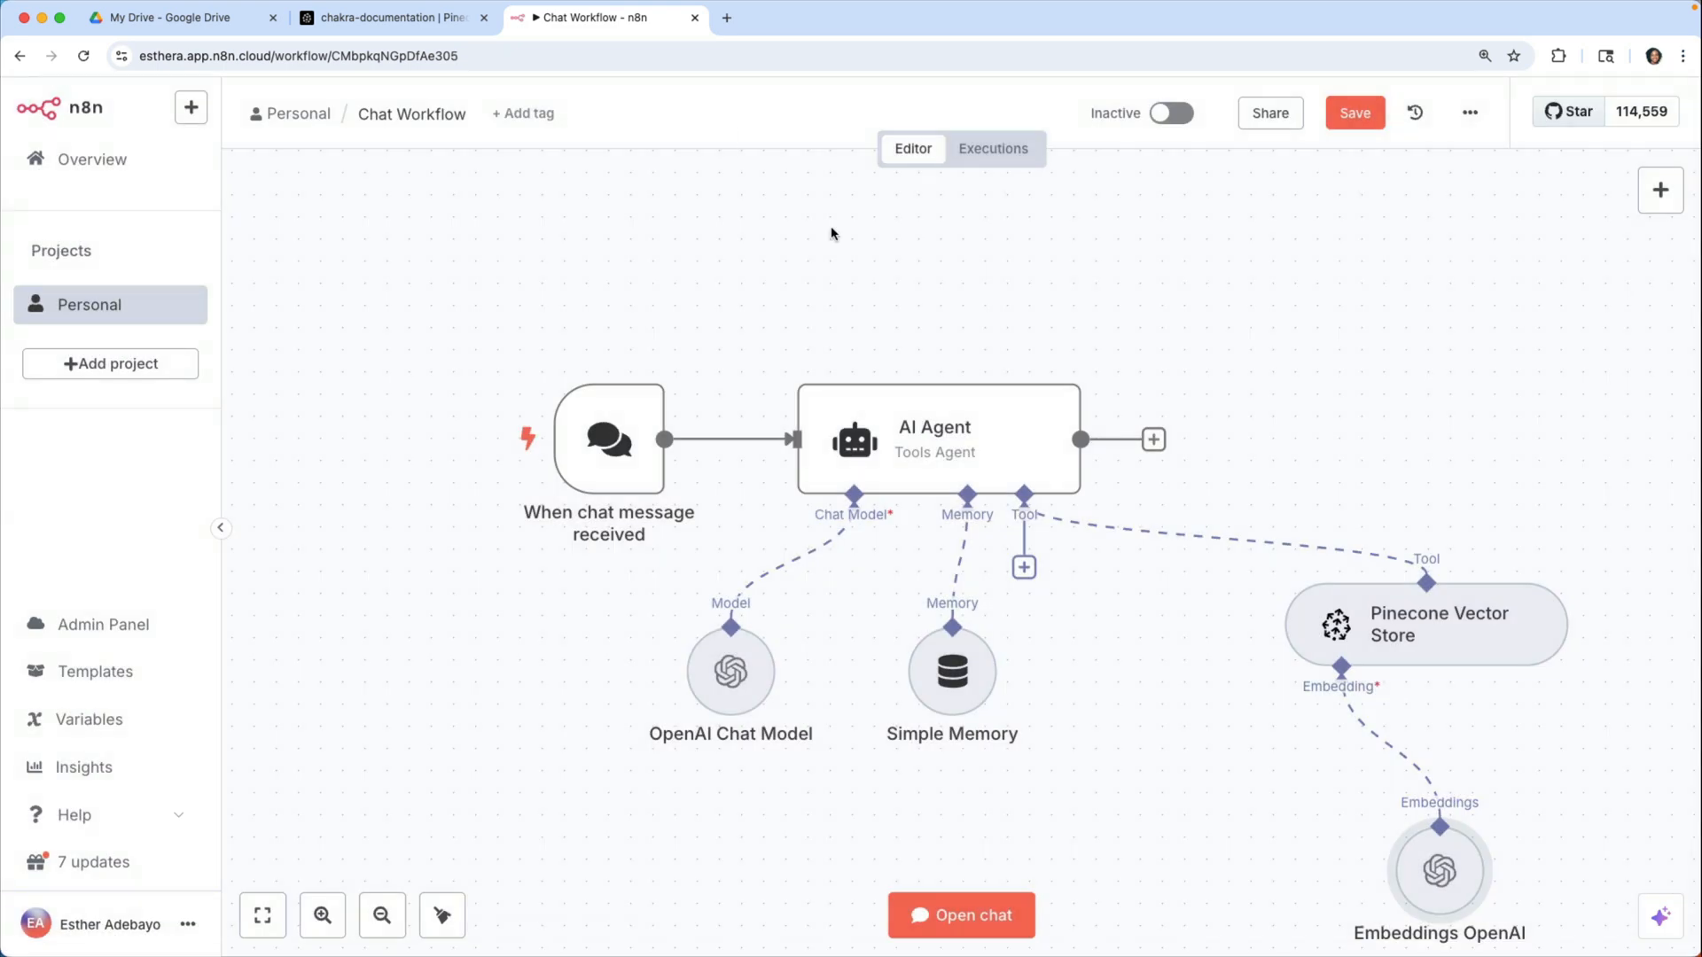
{"action": "scroll", "coordinate": [1294, 620], "scroll_direction": "down", "scroll_amount": 1}
{"action": "left_click_drag", "start_coordinate": [1454, 851], "coordinate": [1389, 851]}
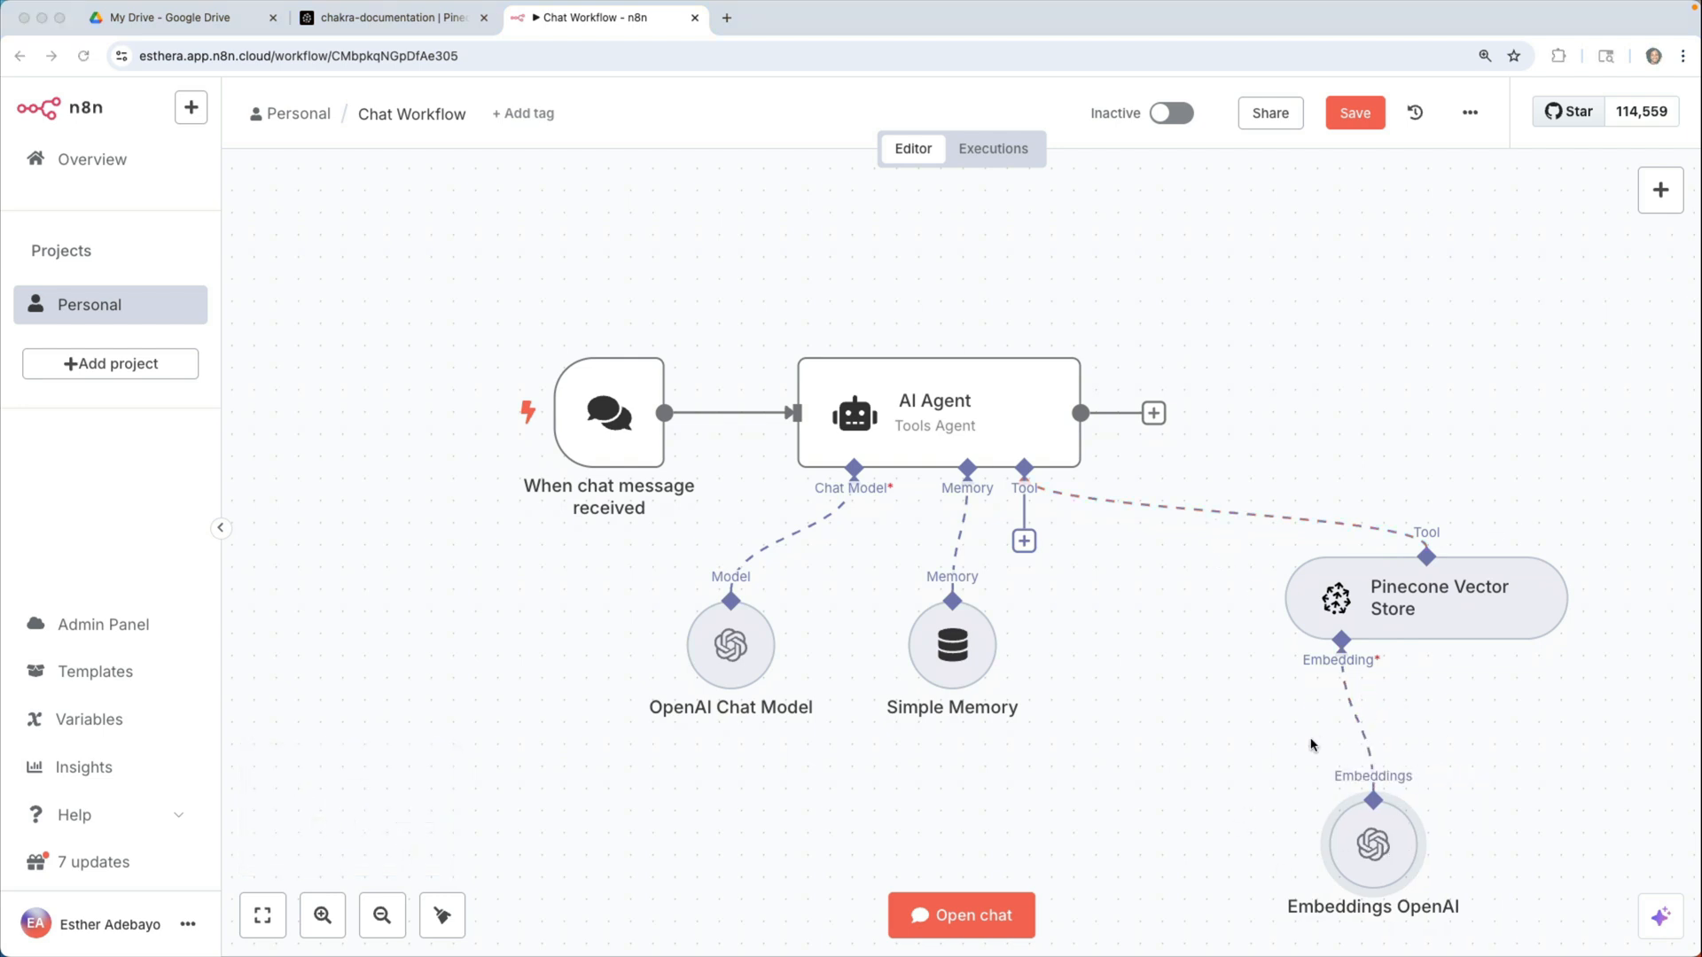
- Ask "How do I set up the ChakraProvider in v3?" in the workflow's chat and read through the start of the reply
{"action": "left_click", "coordinate": [1011, 904]}
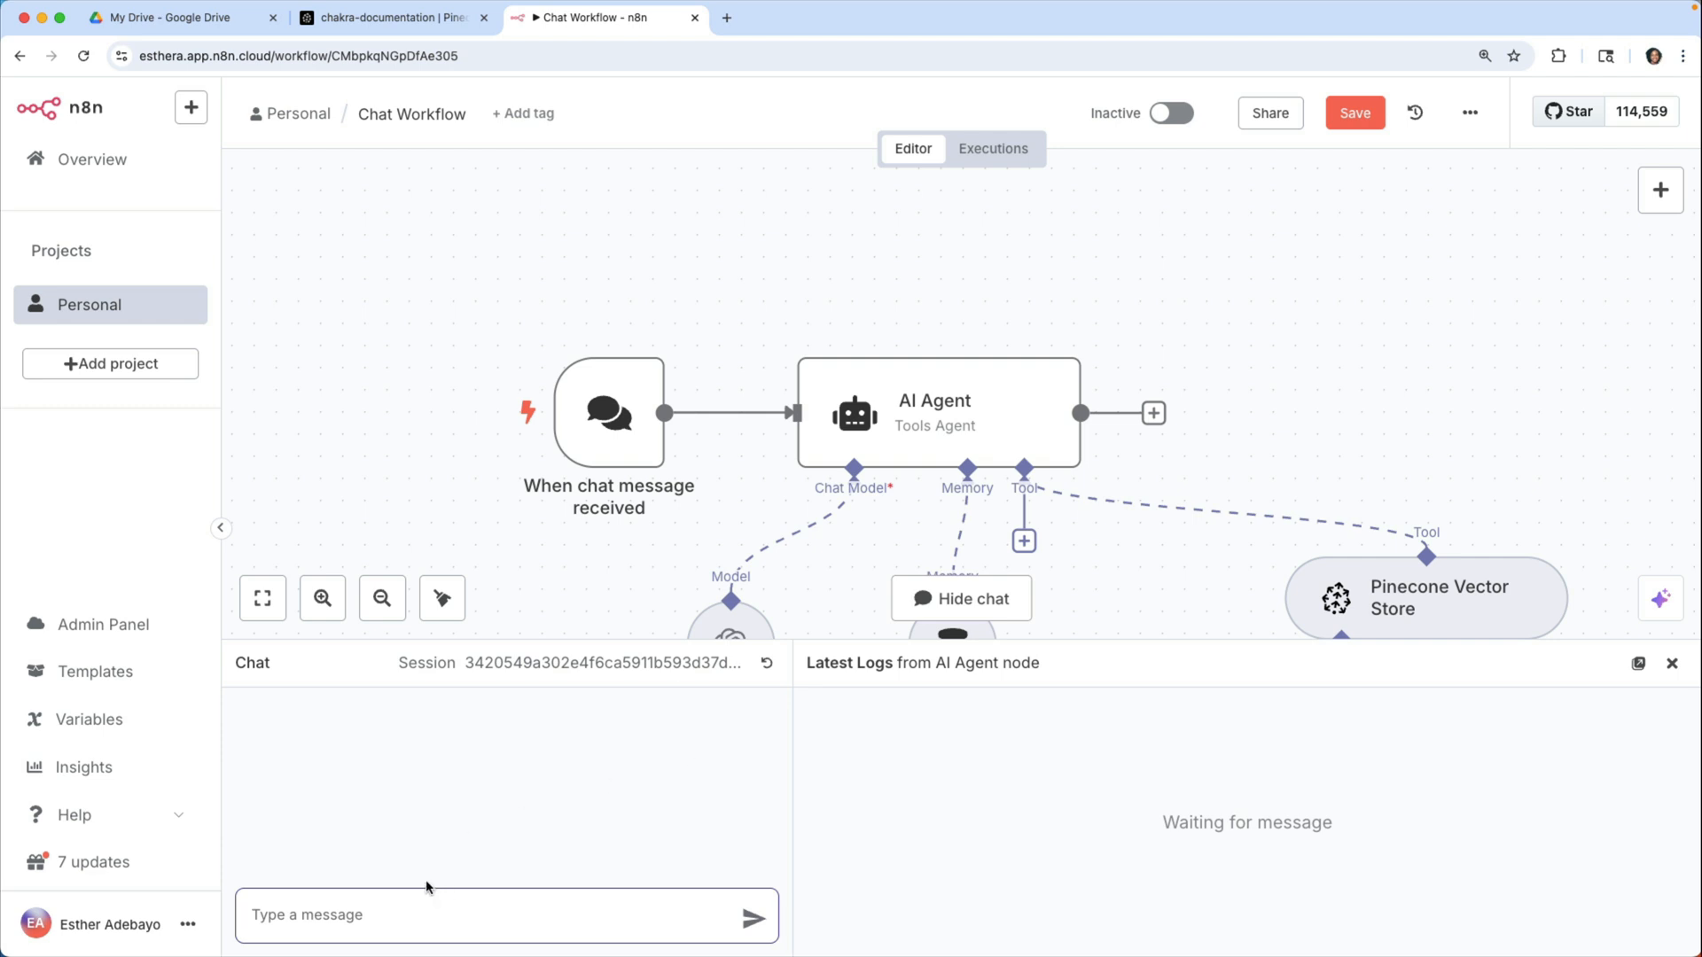
{"action": "left_click", "coordinate": [340, 927]}
{"action": "type", "text": "Ho"}
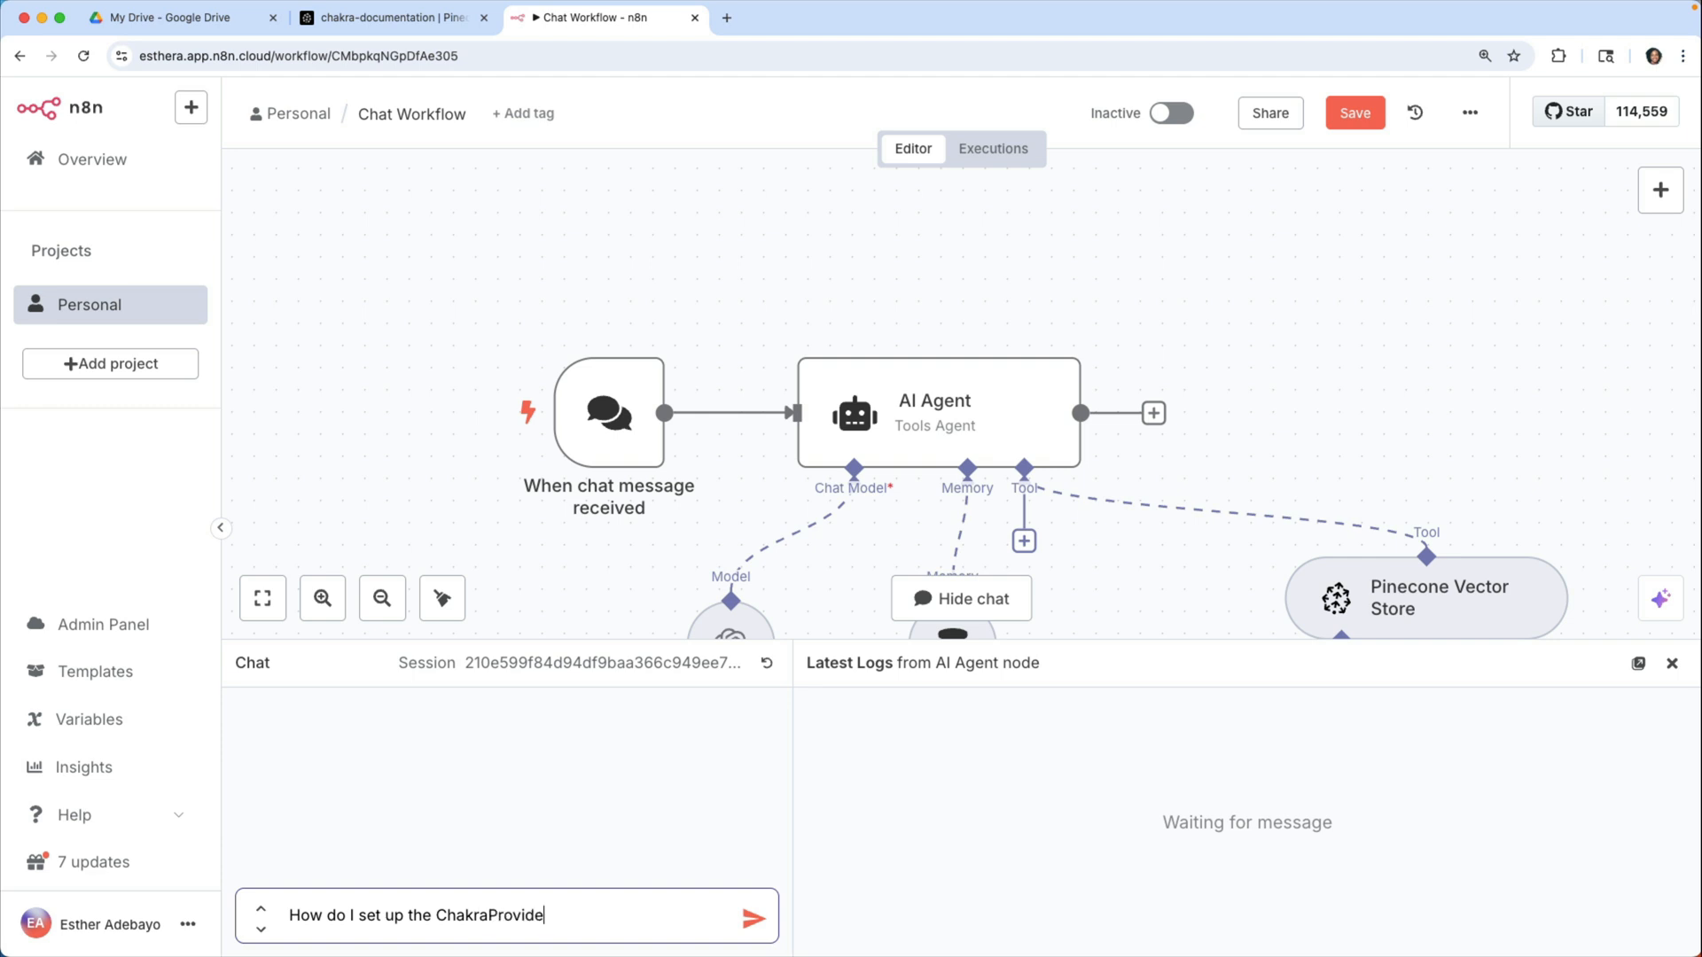
{"action": "type", "text": "?"}
{"action": "key", "text": "Return"}
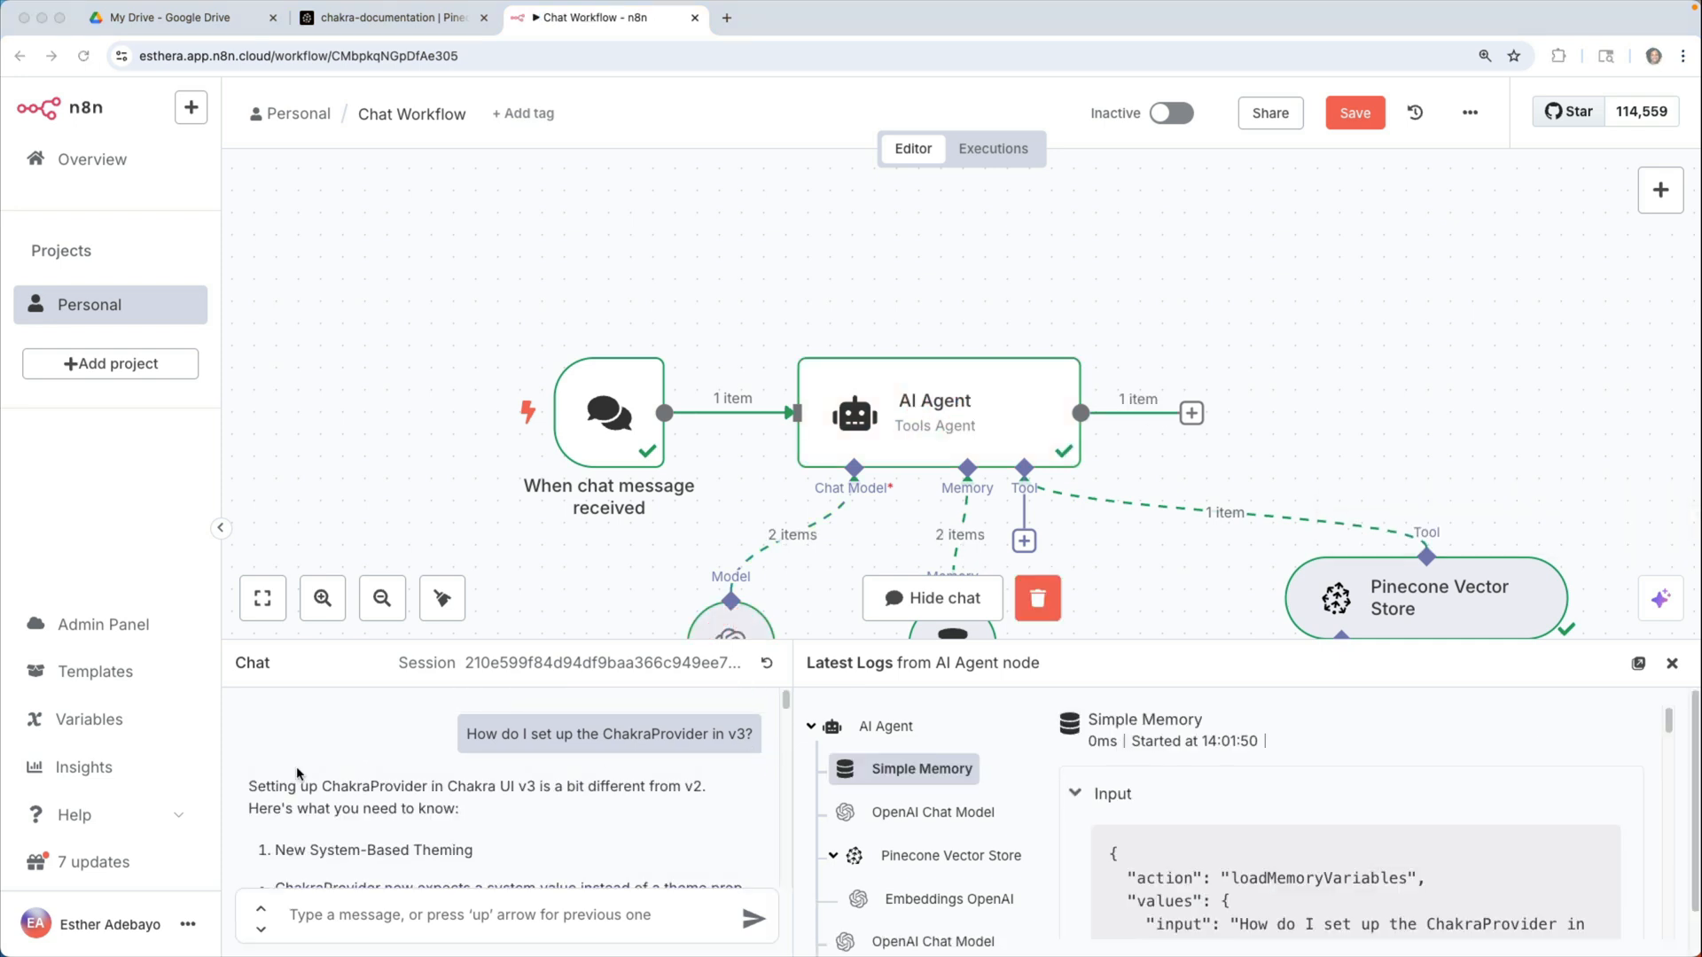
{"action": "scroll", "coordinate": [297, 773], "scroll_direction": "down", "scroll_amount": 1}
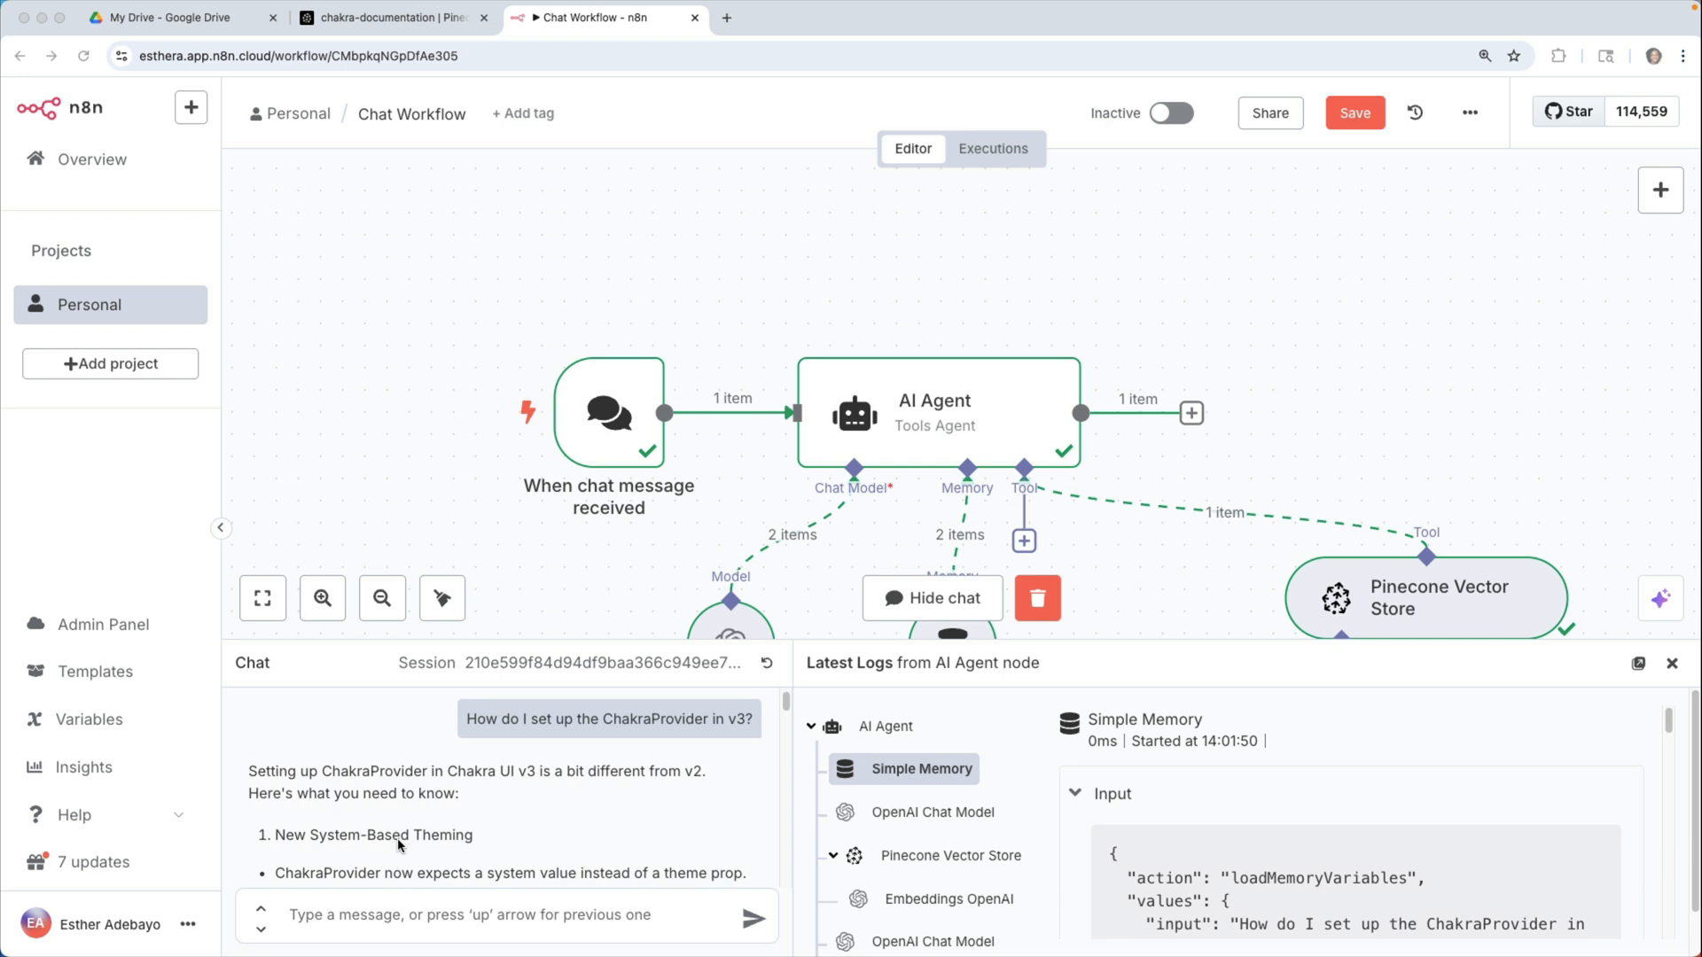
{"action": "scroll", "coordinate": [397, 837], "scroll_direction": "down", "scroll_amount": 1}
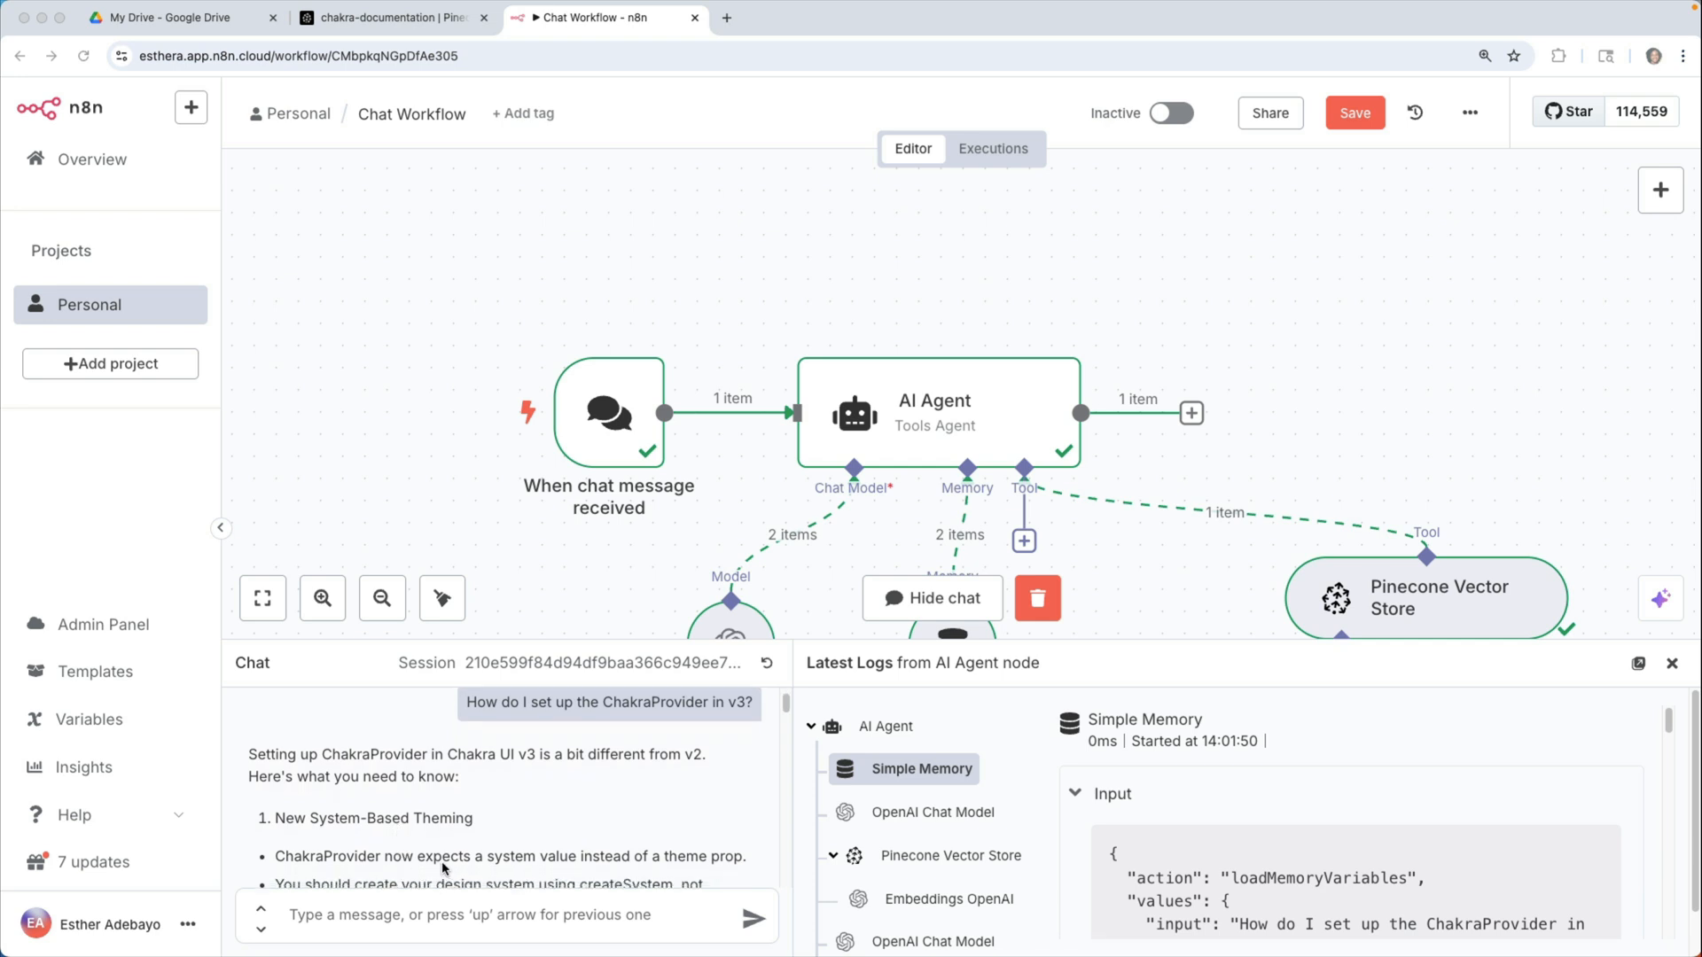